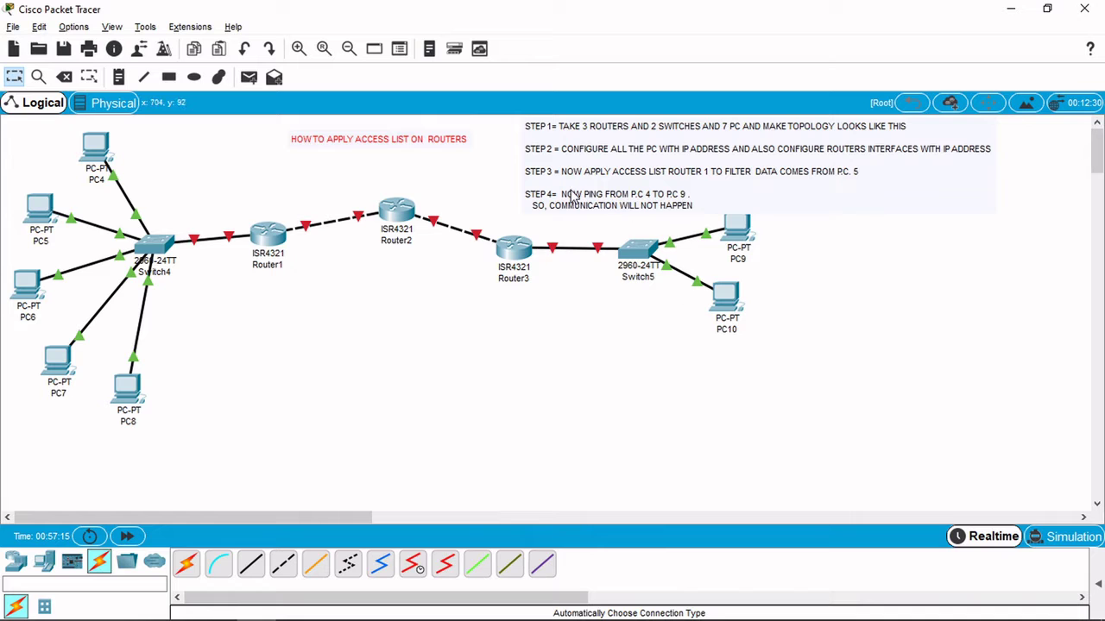
Step: Open PC4's IP configuration and set its static IP address to 10.1.1.1
click(97, 149)
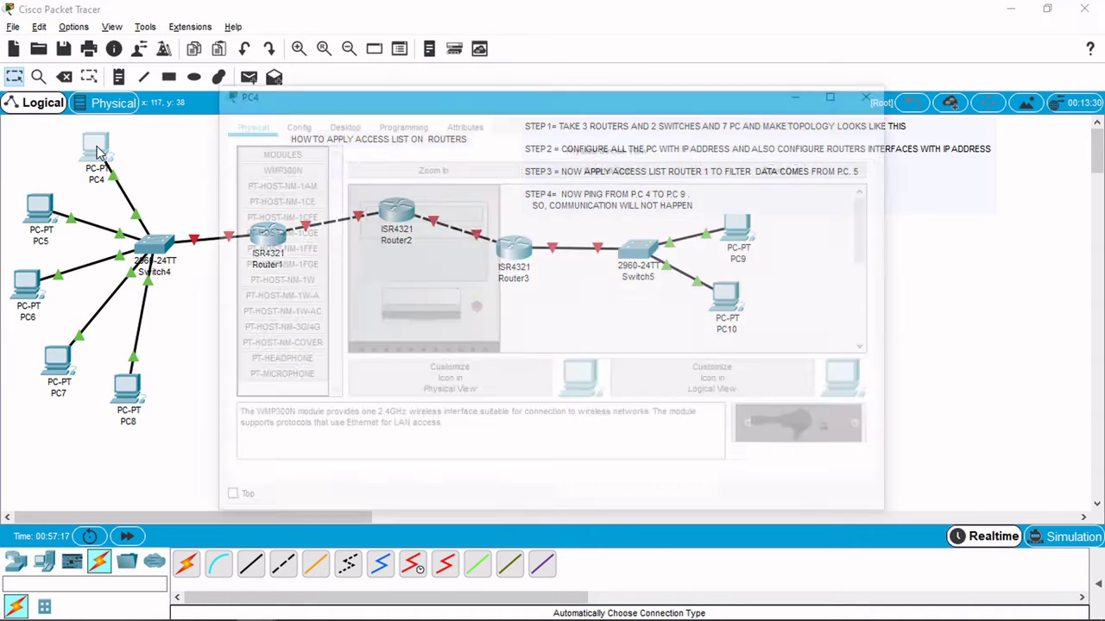
click(343, 128)
click(306, 222)
click(476, 168)
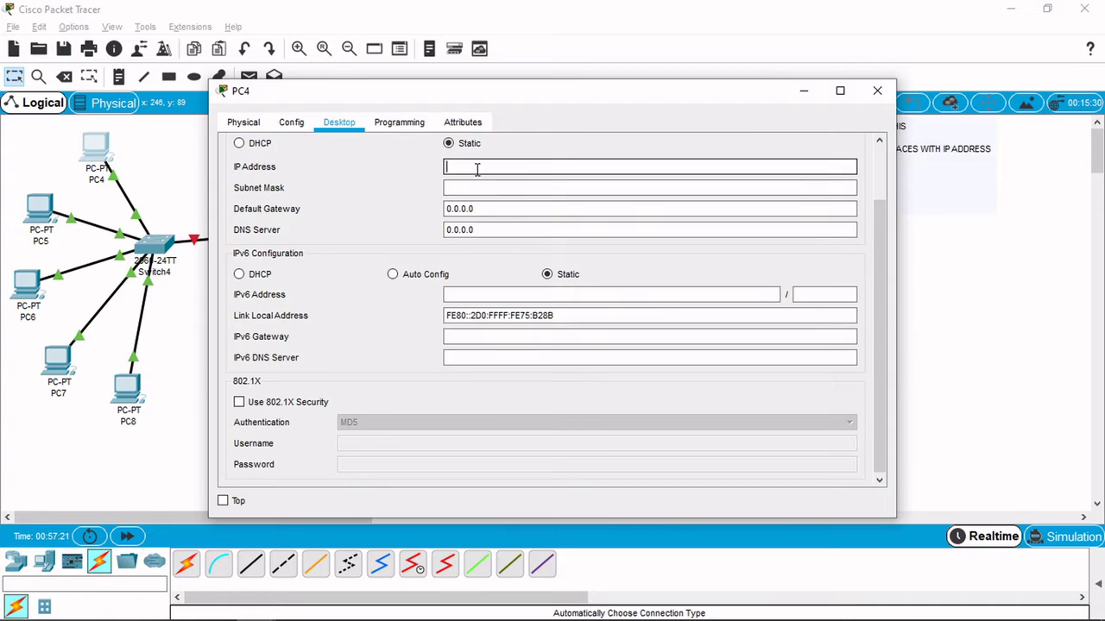
text(10.1.1.1)
Step: Set PC4's subnet mask to 255.255.255.0
click(508, 190)
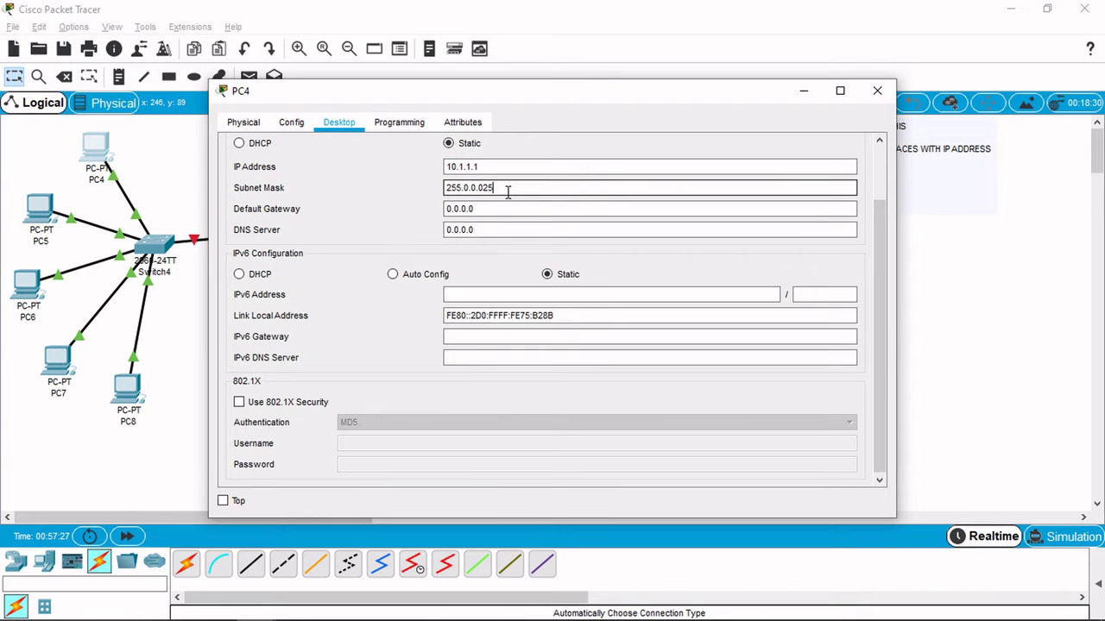
text(2)
key(BackSpace)
key(BackSpace)
key(BackSpace)
key(BackSpace)
key(BackSpace)
key(BackSpace)
key(BackSpace)
key(BackSpace)
key(BackSpace)
key(BackSpace)
text(255.255.5)
text(55.)
Step: Set PC4's default gateway to 10.1.1.100 and close its configuration window
key(Tab)
key(BackSpace)
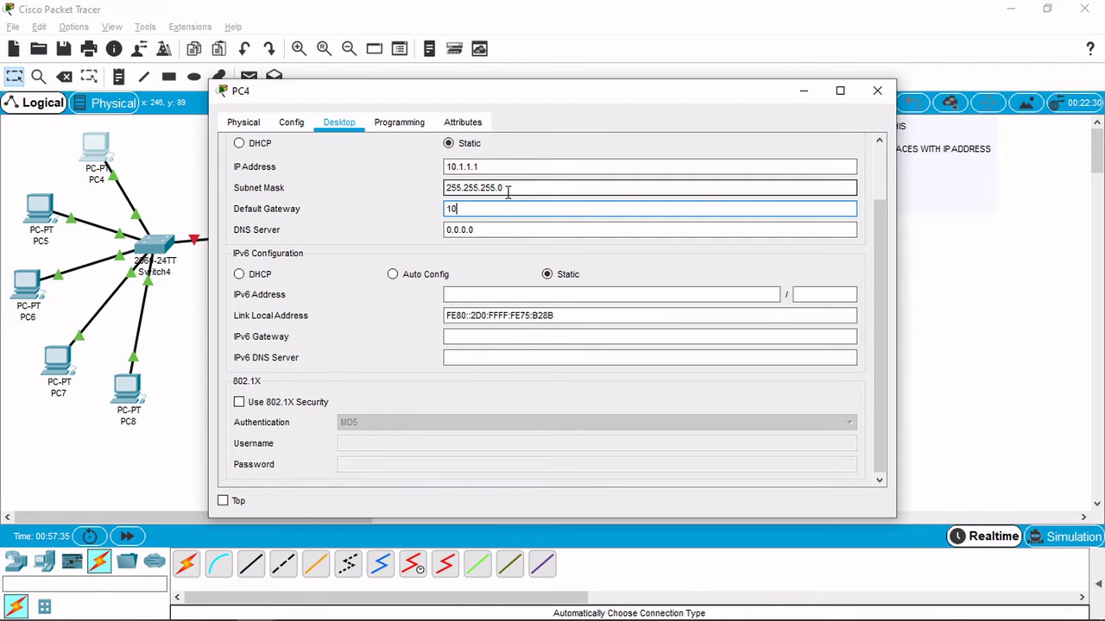
text(10.1.1.100)
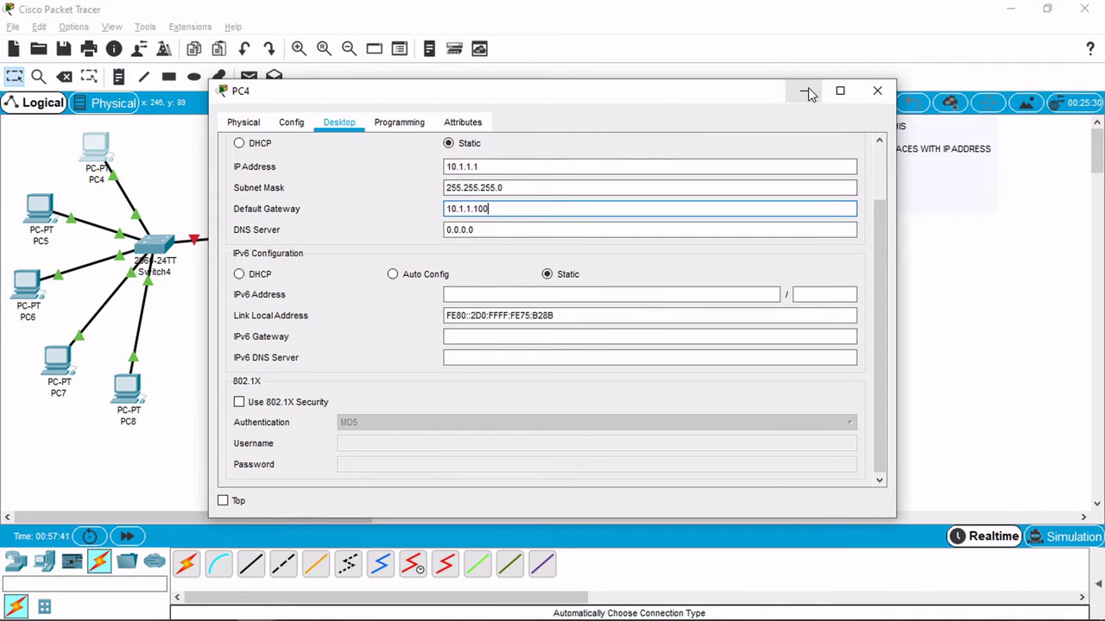
click(877, 91)
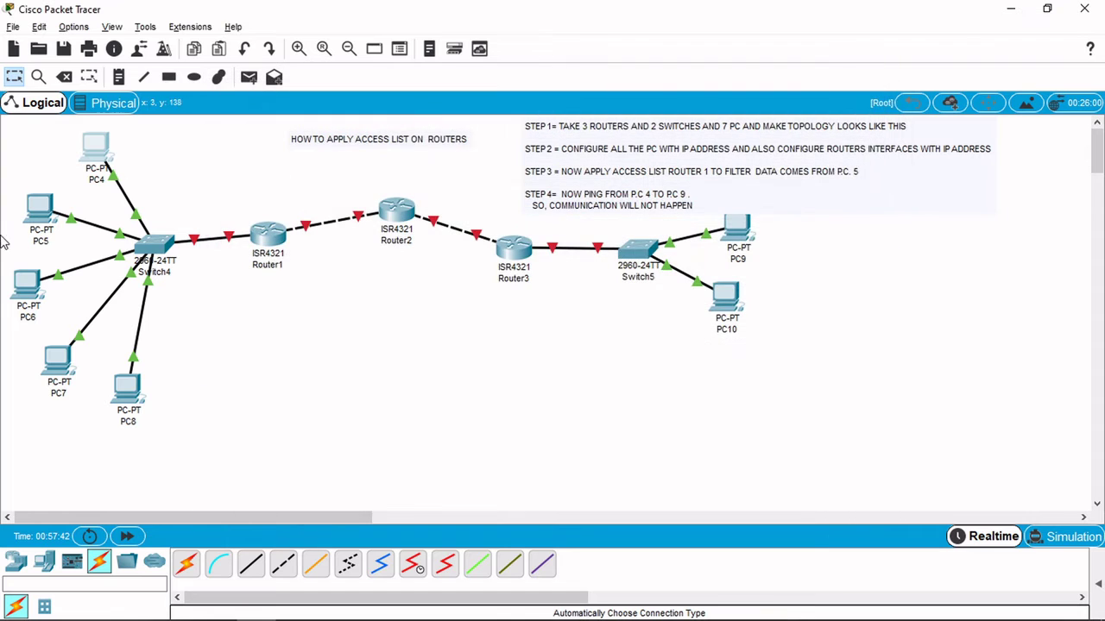
Step: Open PC5's IP configuration and set its static IP address to 10.1.1.2
click(39, 210)
click(296, 126)
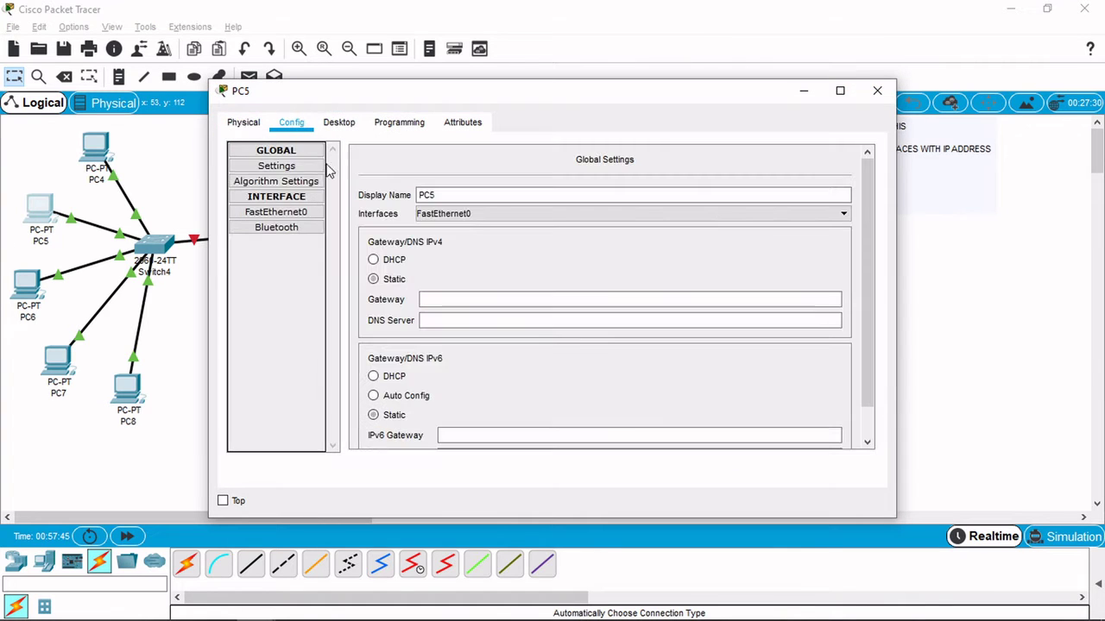
click(339, 122)
click(331, 179)
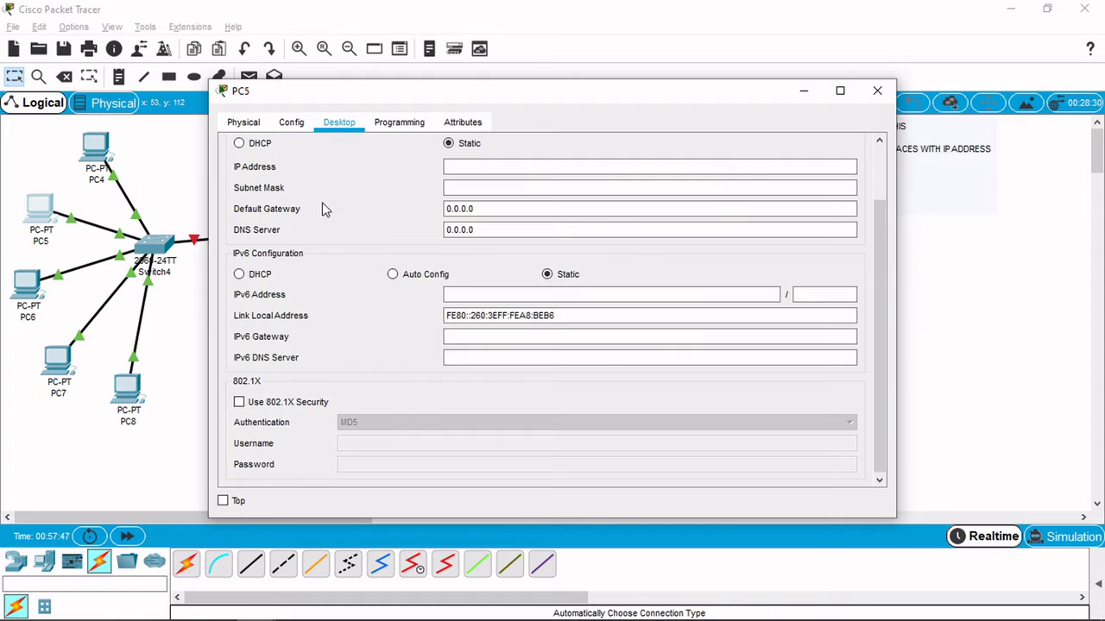
click(502, 166)
text(10.)
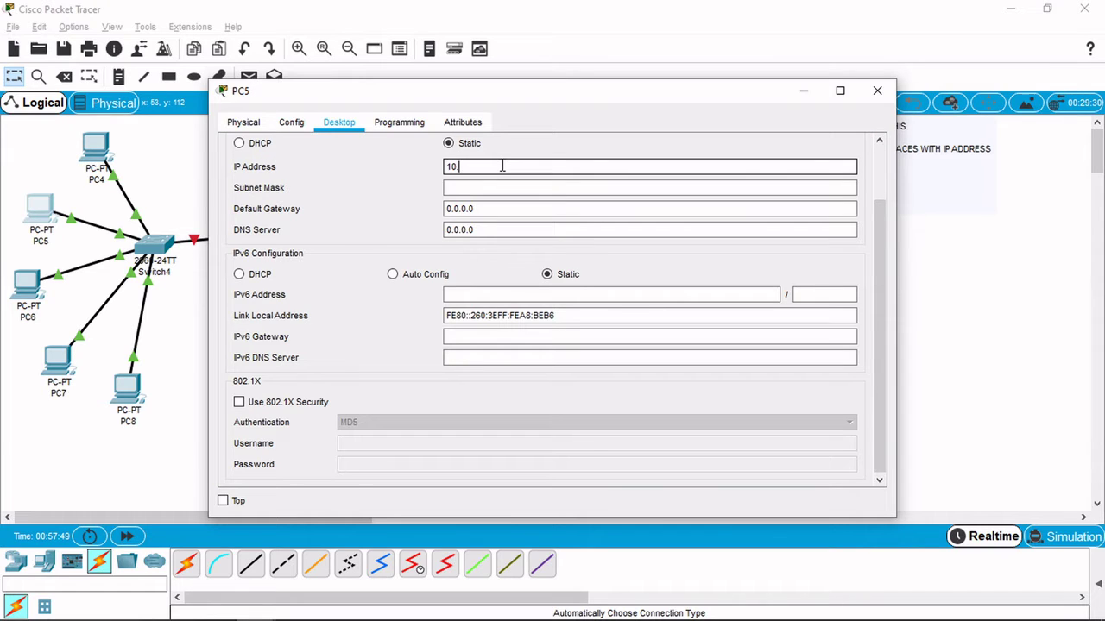
text(1.1.2)
Step: Set PC5's subnet mask to 255.255.255.0 and default gateway to 10.1.1.100, then put its window away
key(Tab)
text(2)
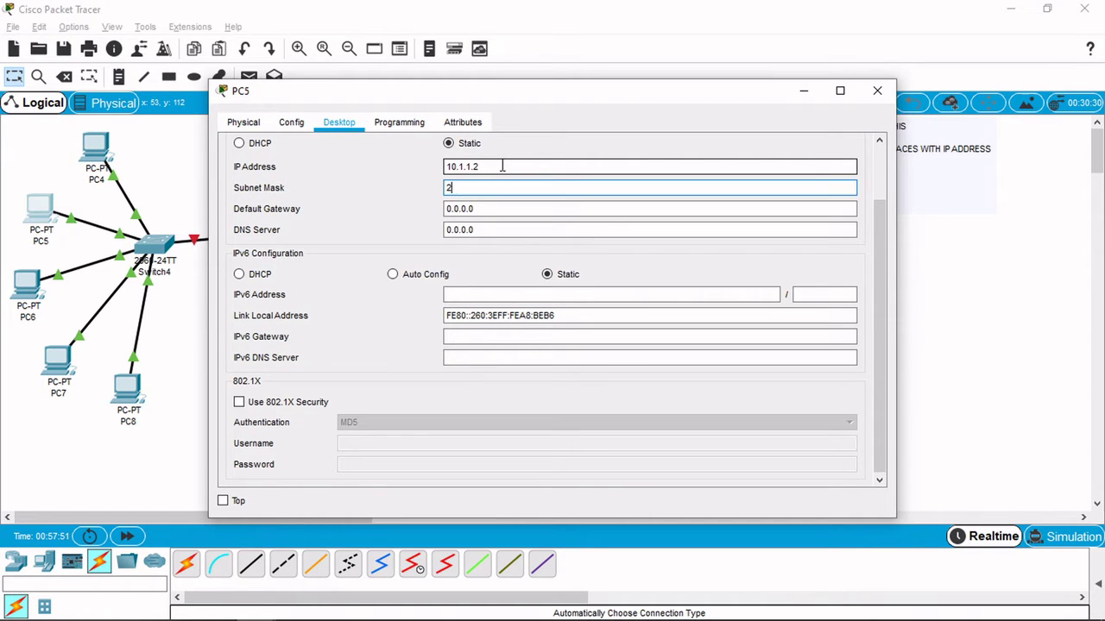
text(55.255.255.0)
key(Tab)
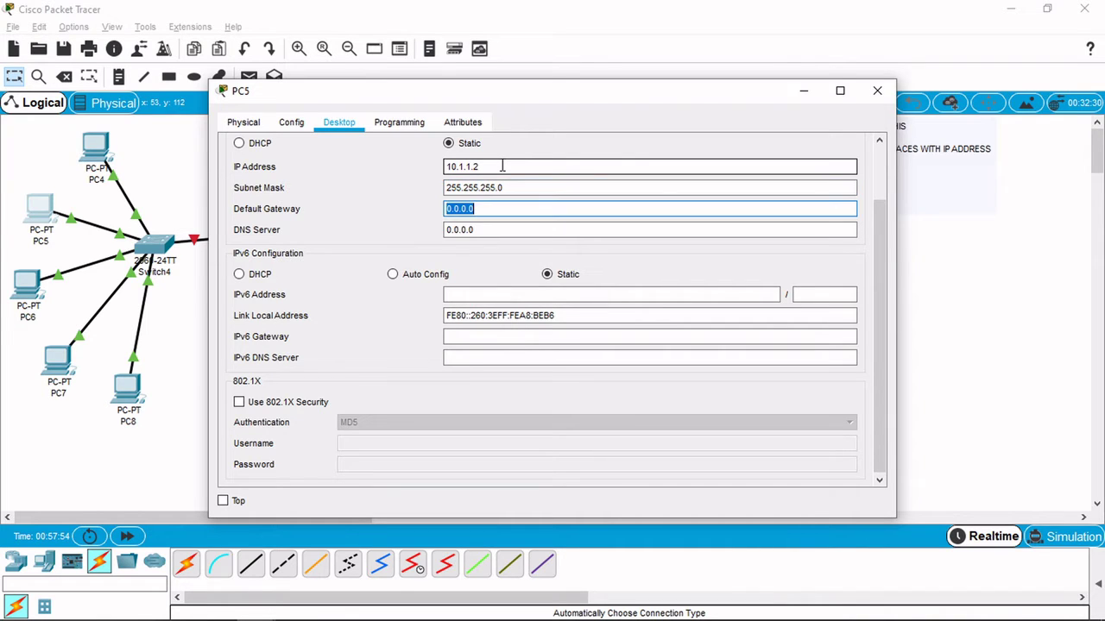
text(10.1.1.100)
click(802, 91)
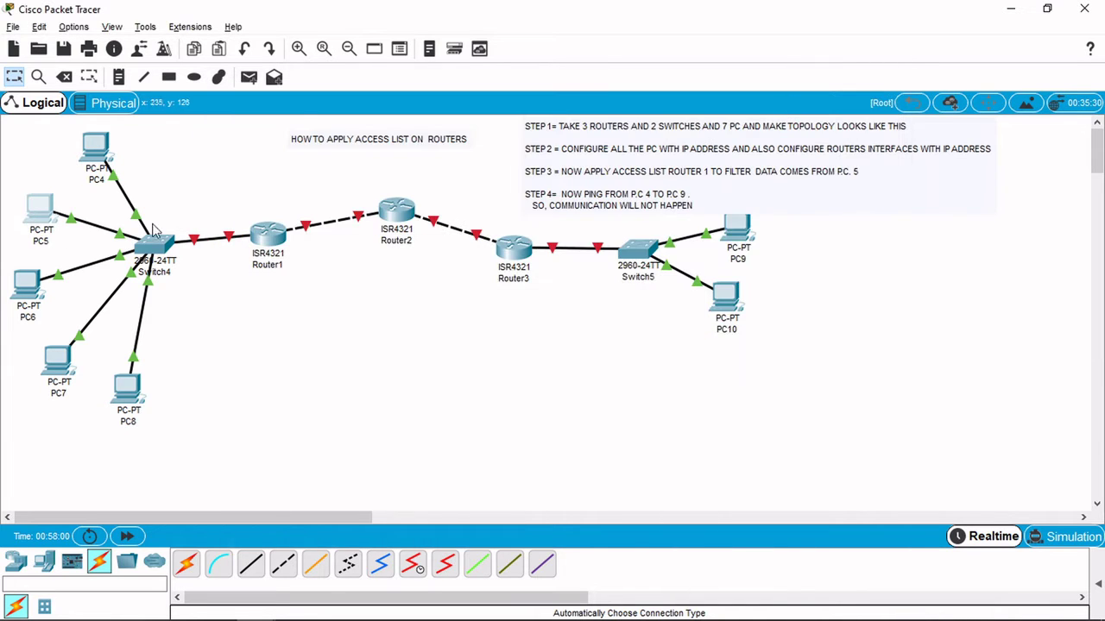
Step: Open PC6's IP configuration and set its static IP address to 10.1.1.3
click(26, 283)
click(343, 128)
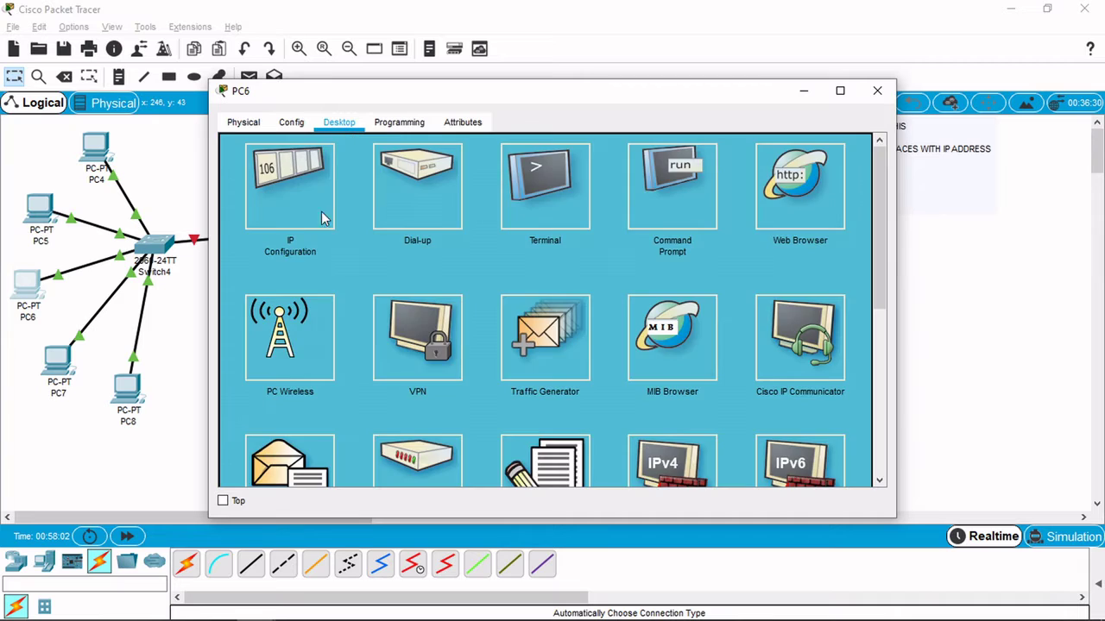
click(326, 214)
click(467, 168)
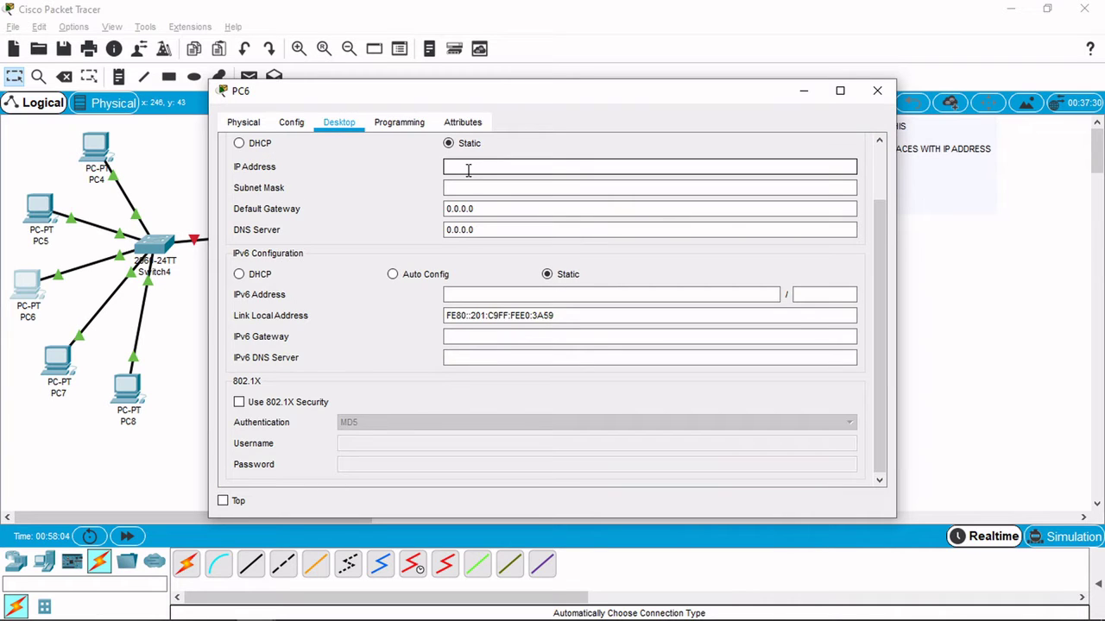
text(10.1.1.3)
Step: Set PC6's subnet mask to 255.255.255.0 and default gateway to 10.1.1.100, then put its window away
key(Tab)
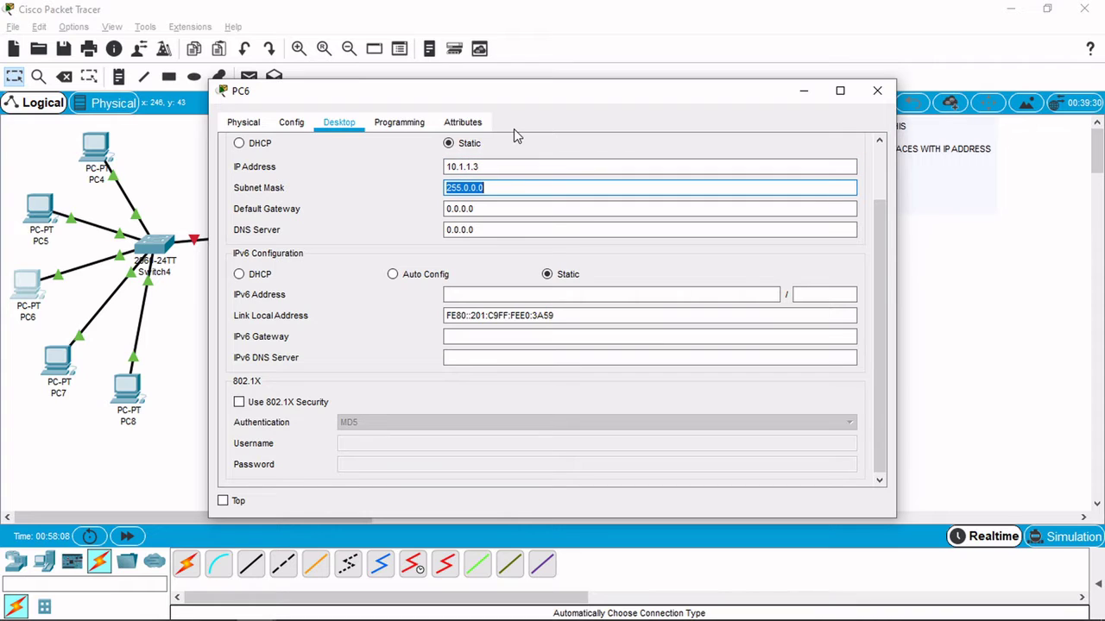
text(255.255.255.0)
key(Tab)
text(10)
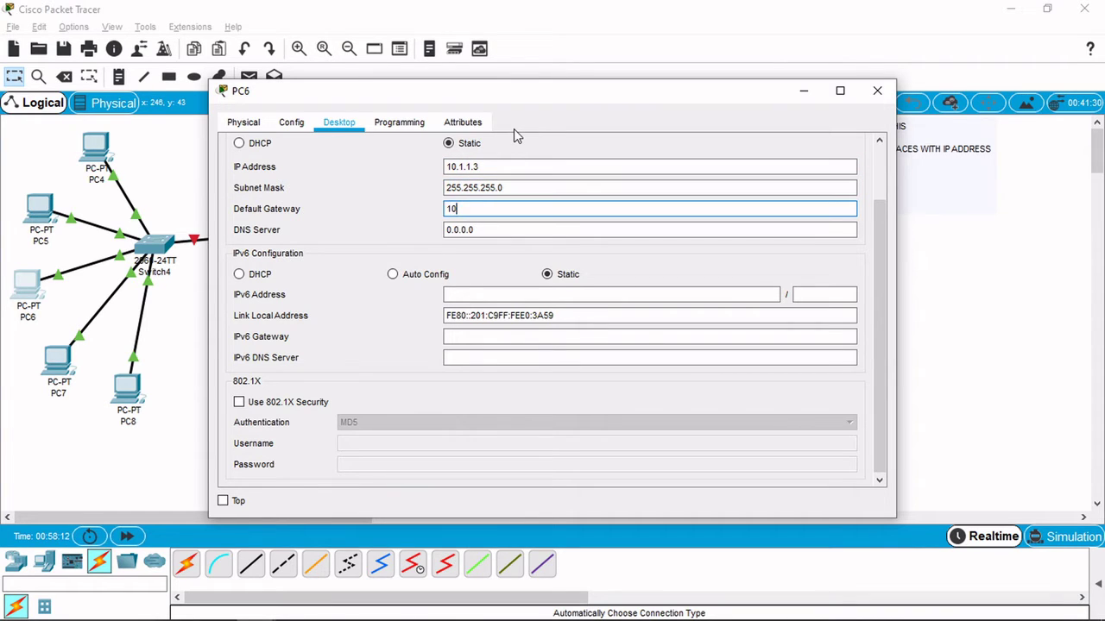
text(.1.1.100)
click(803, 92)
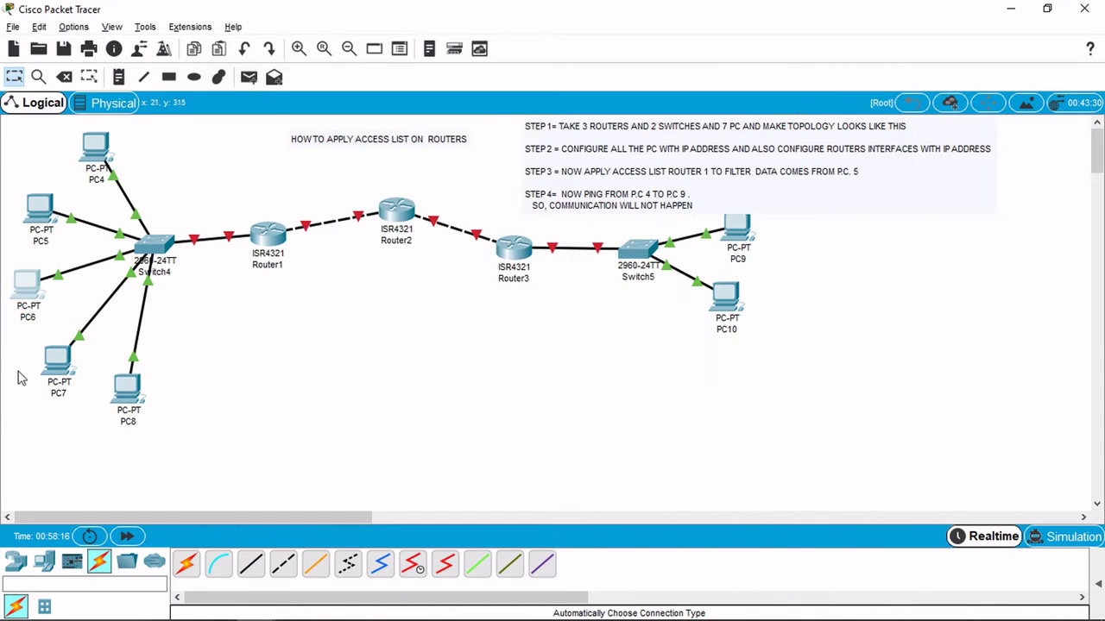
Step: Open PC7's IP configuration and set its static IP address to 10.1.1.4
click(57, 361)
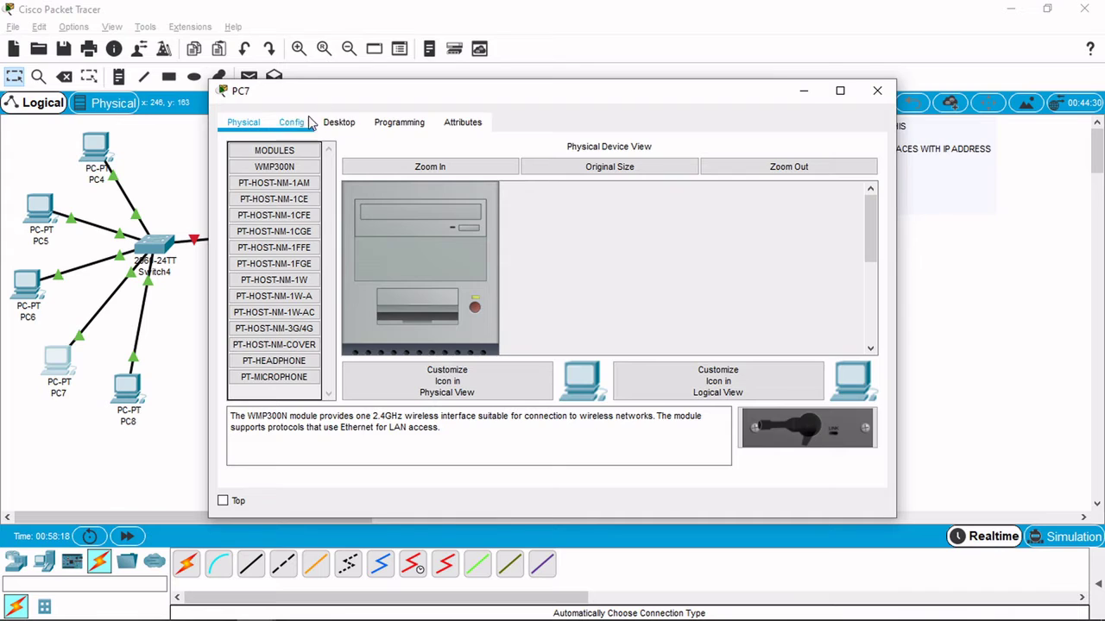
click(339, 123)
click(291, 185)
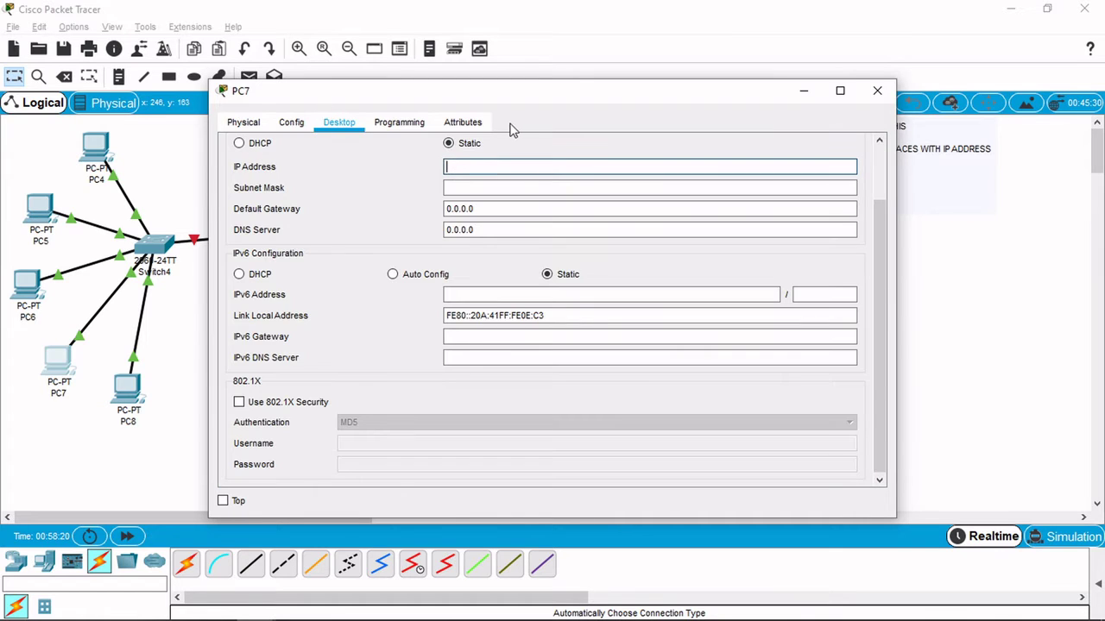
text(10.1.)
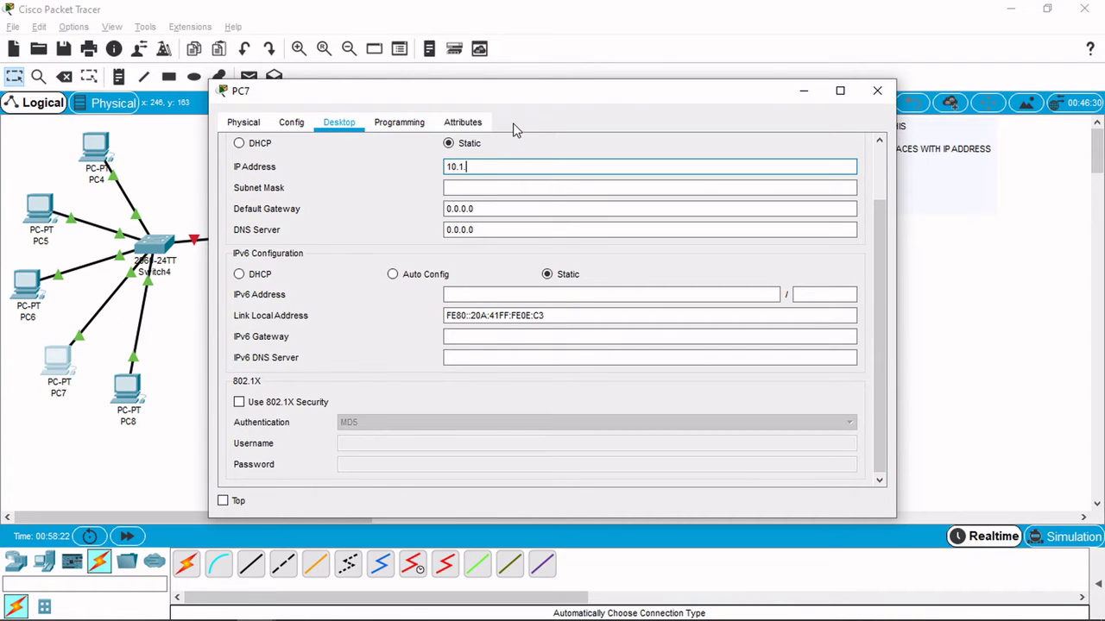
text(1.4)
Step: Set PC7's subnet mask to 255.255.255.0 and default gateway to 10.1.1.100, then put its window away
key(Tab)
text(255.2)
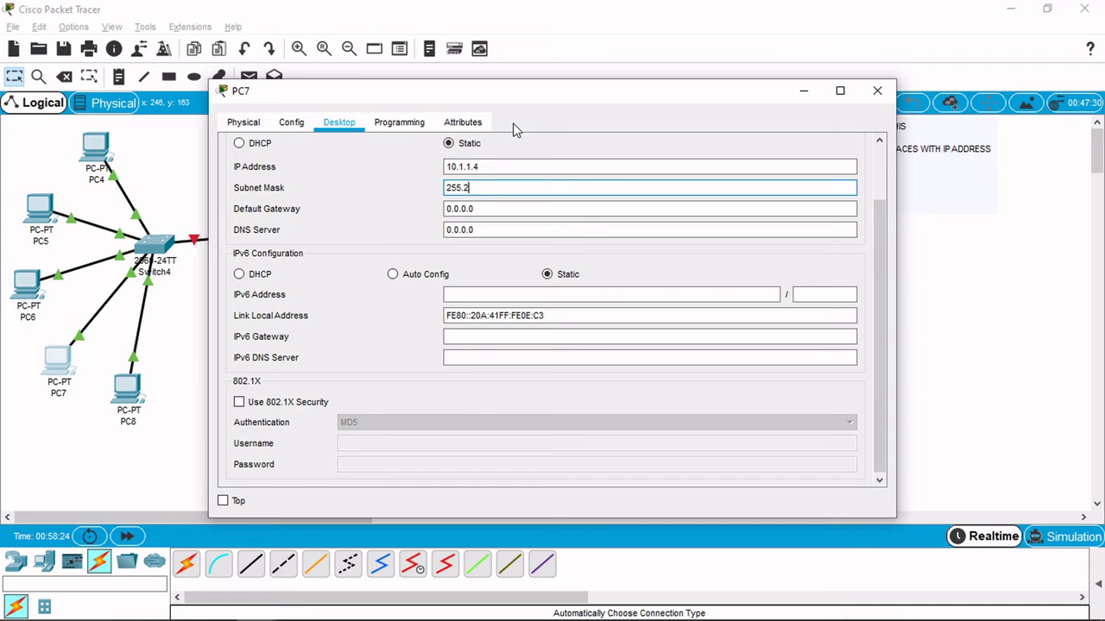
text(55.255.0)
key(Tab)
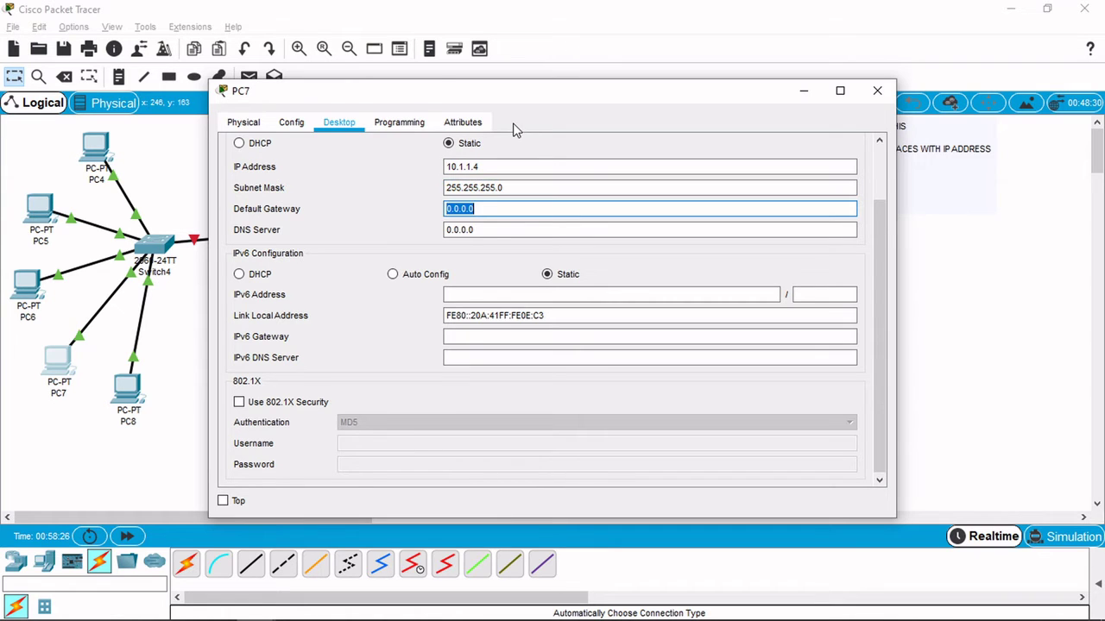
text(10.1.1.100)
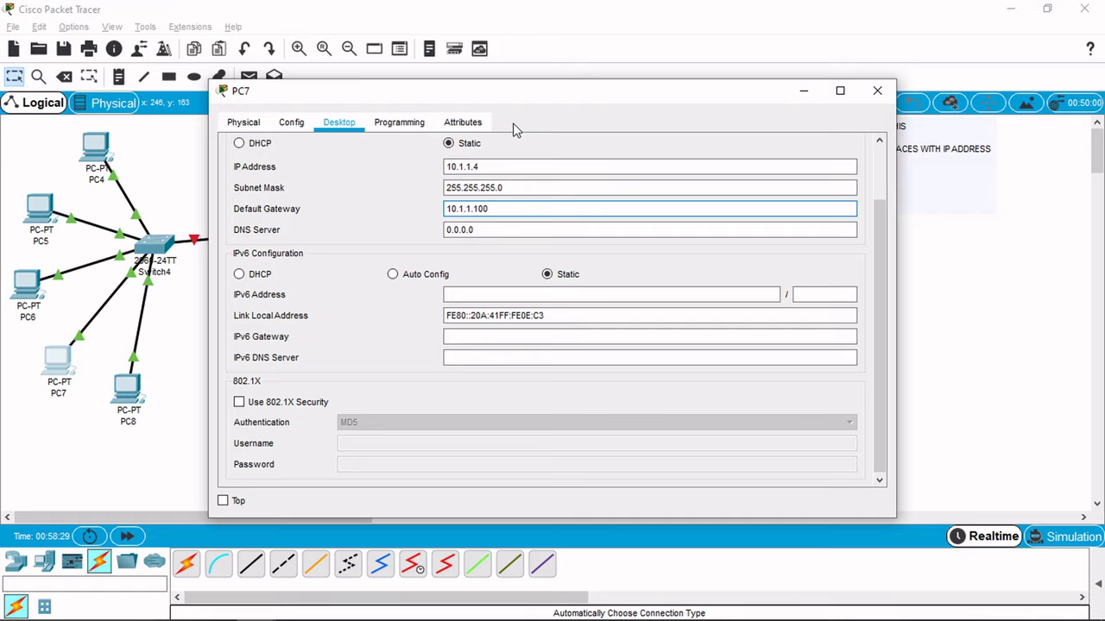
click(803, 90)
Step: Open PC8's IP configuration and set its static IP address to 10.1.1.5
click(125, 403)
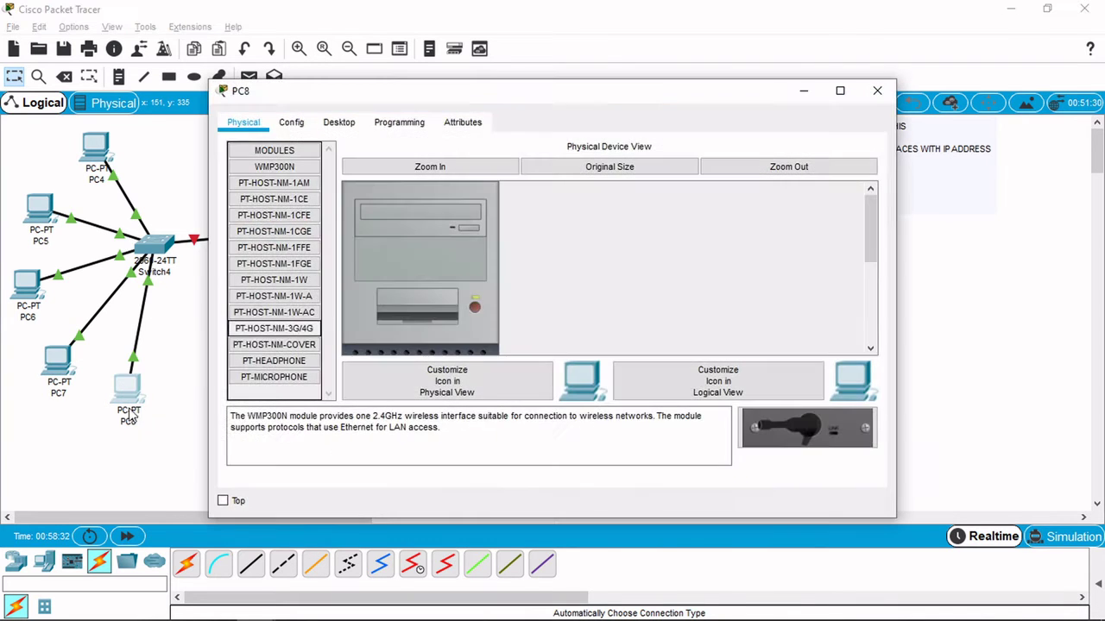
click(339, 121)
click(255, 211)
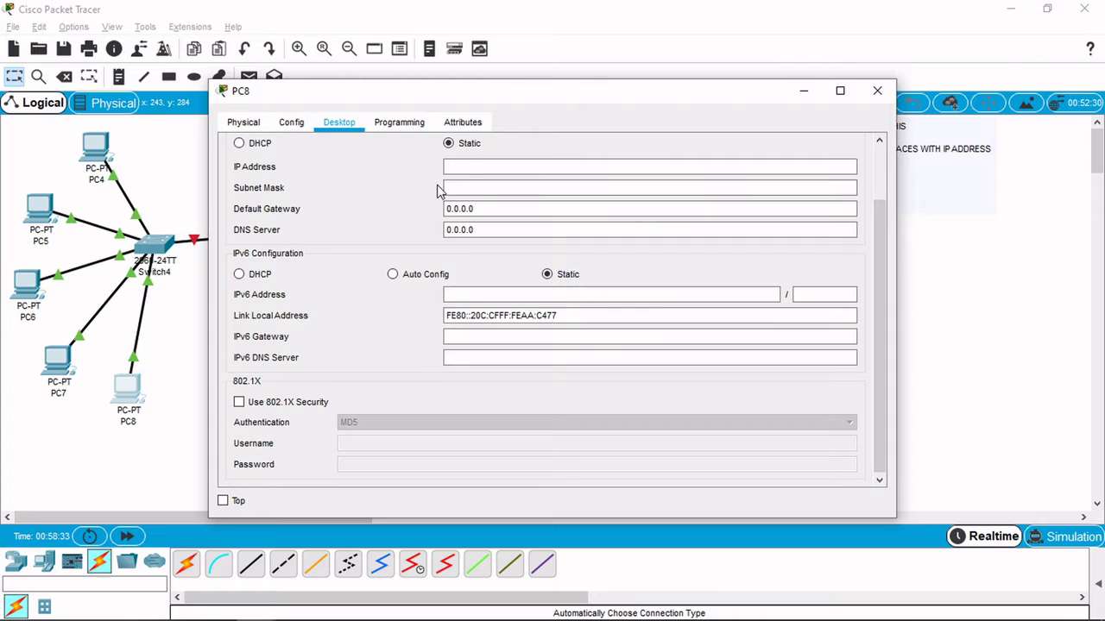
click(470, 168)
text(10.)
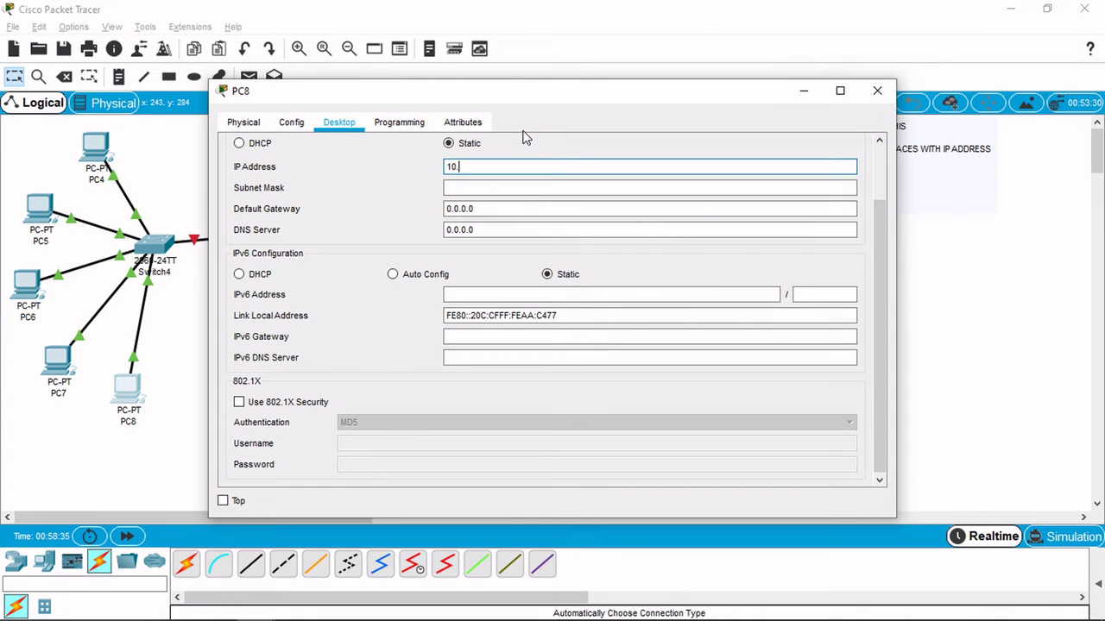
text(1.1.5)
Step: Set PC8's subnet mask to 255.255.255.0 and default gateway to 10.1.1.100, then put its window away
key(Tab)
text(255)
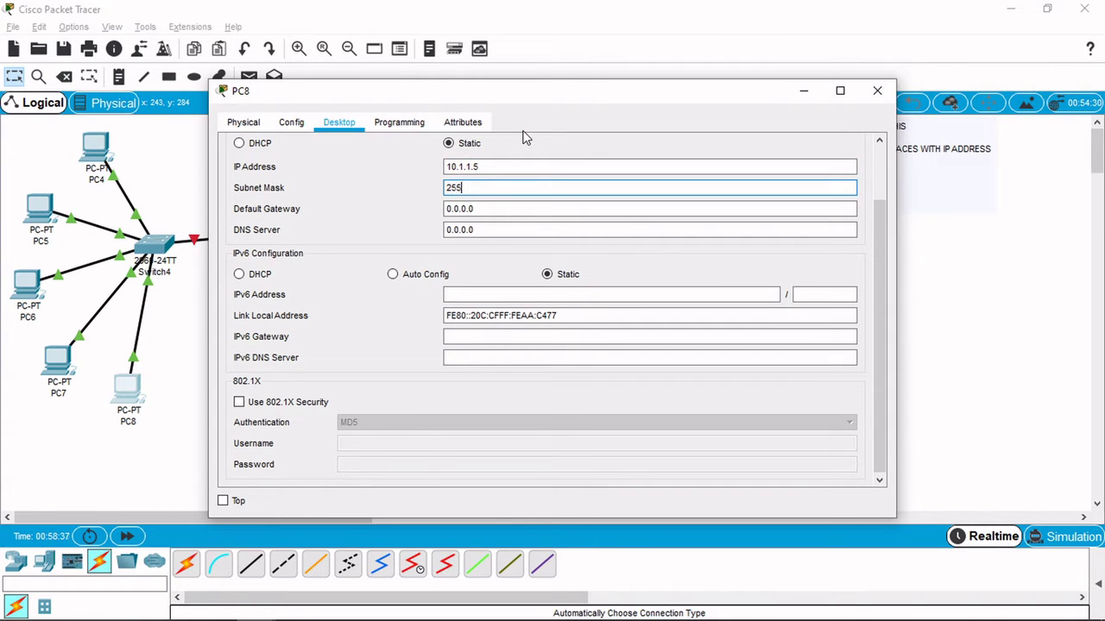
text(.255.255.0)
key(Tab)
text(10.1.1.100)
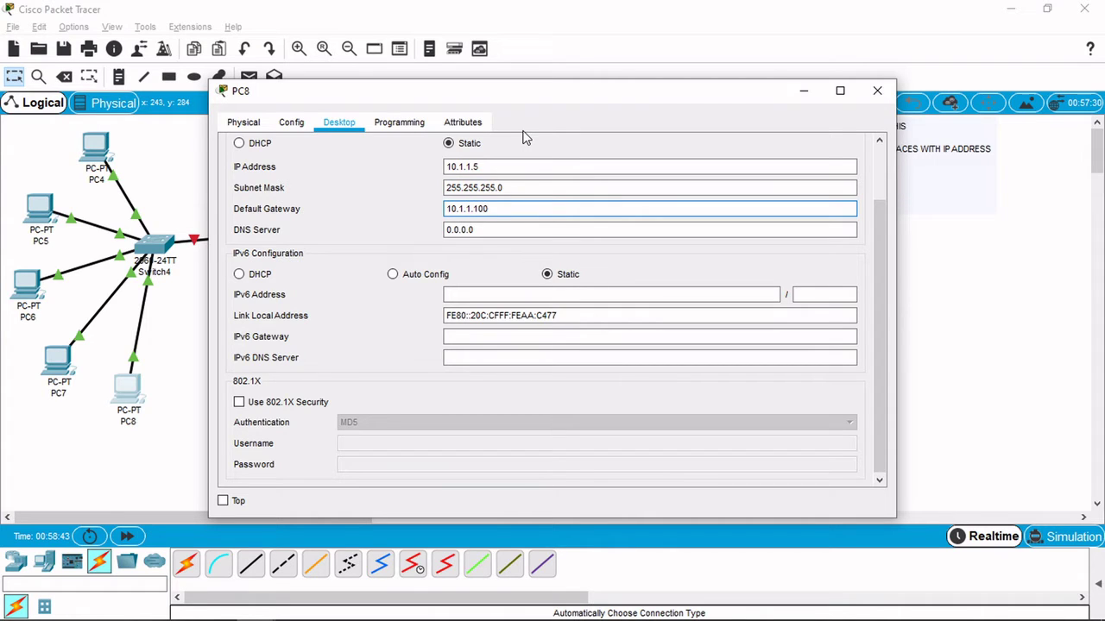
click(804, 91)
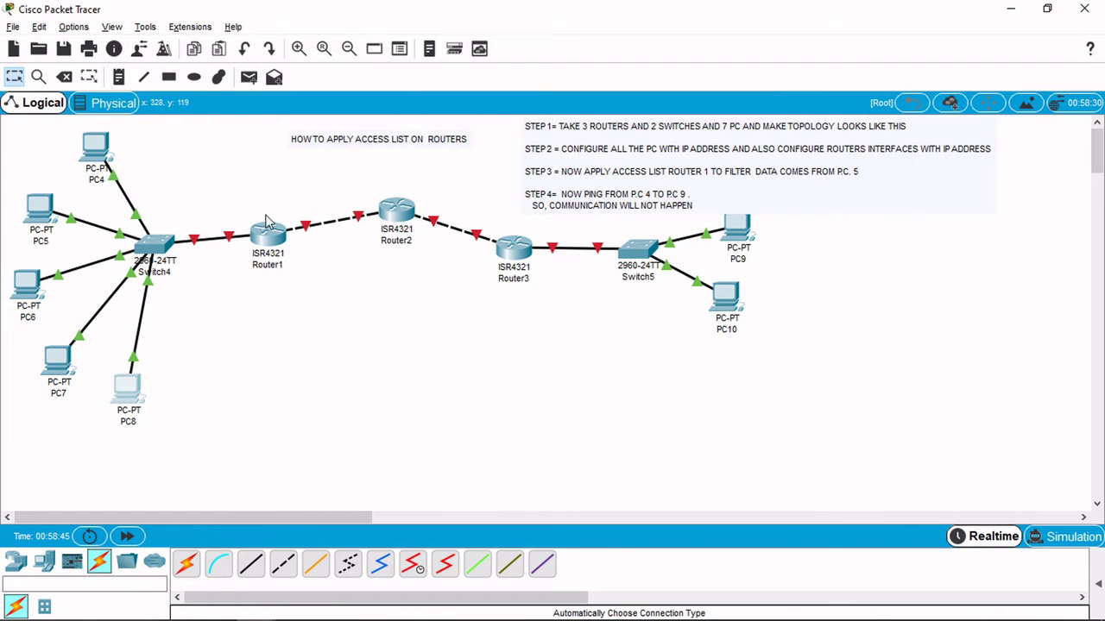
Step: Open Router1's command line and answer NO to the initial configuration dialog to reach the Router> prompt
click(267, 230)
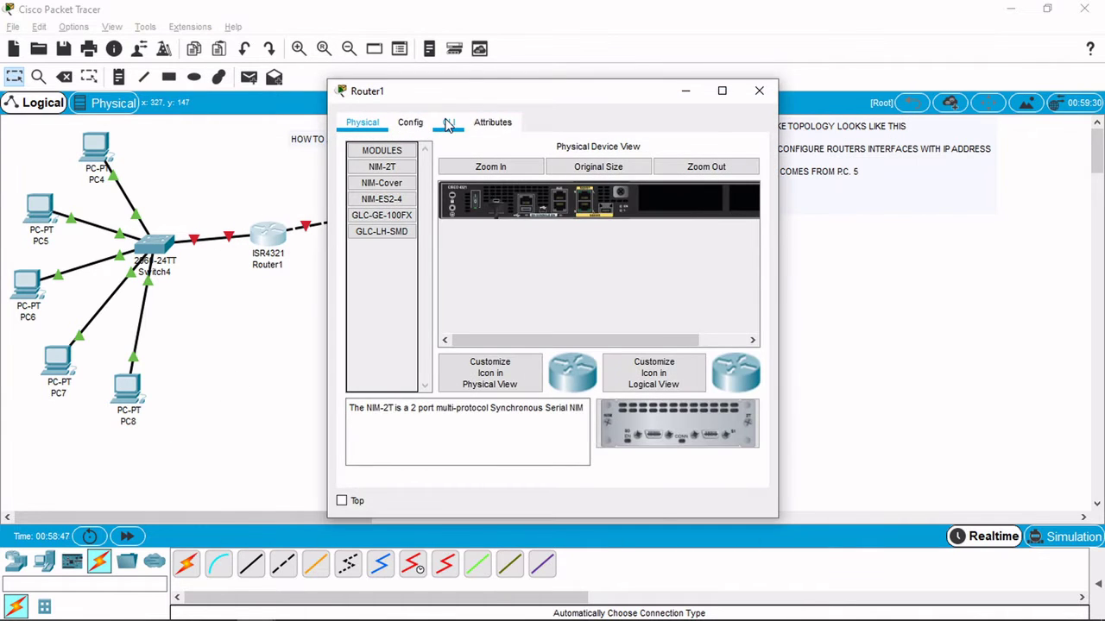
click(448, 124)
key(Return)
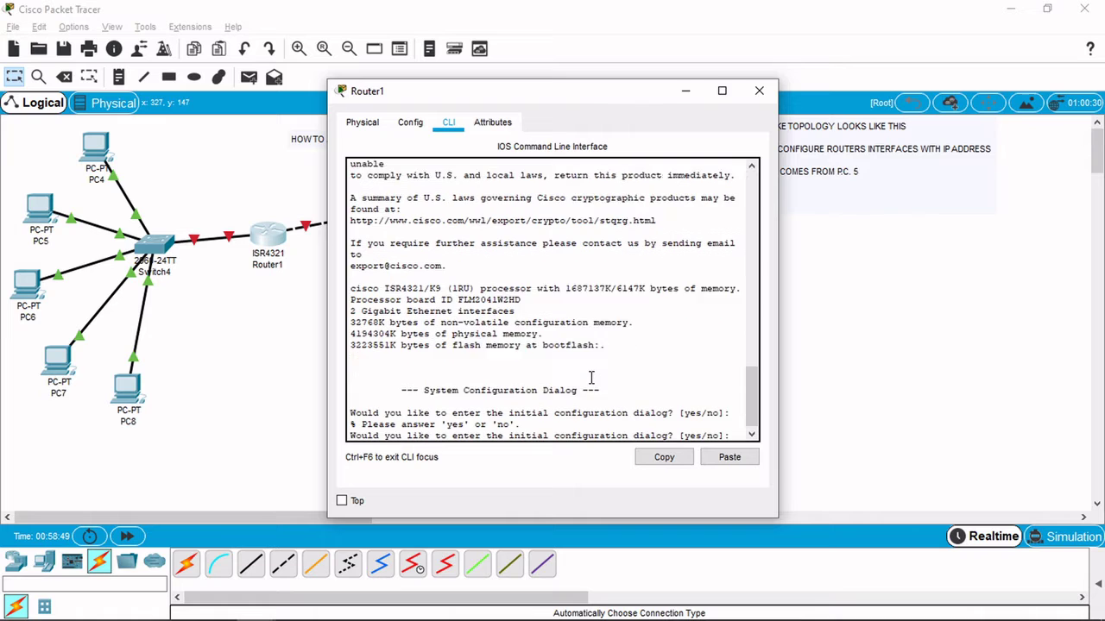
key(Return)
text(NO)
key(Return)
key(Return)
key(Return)
key(Return)
key(Return)
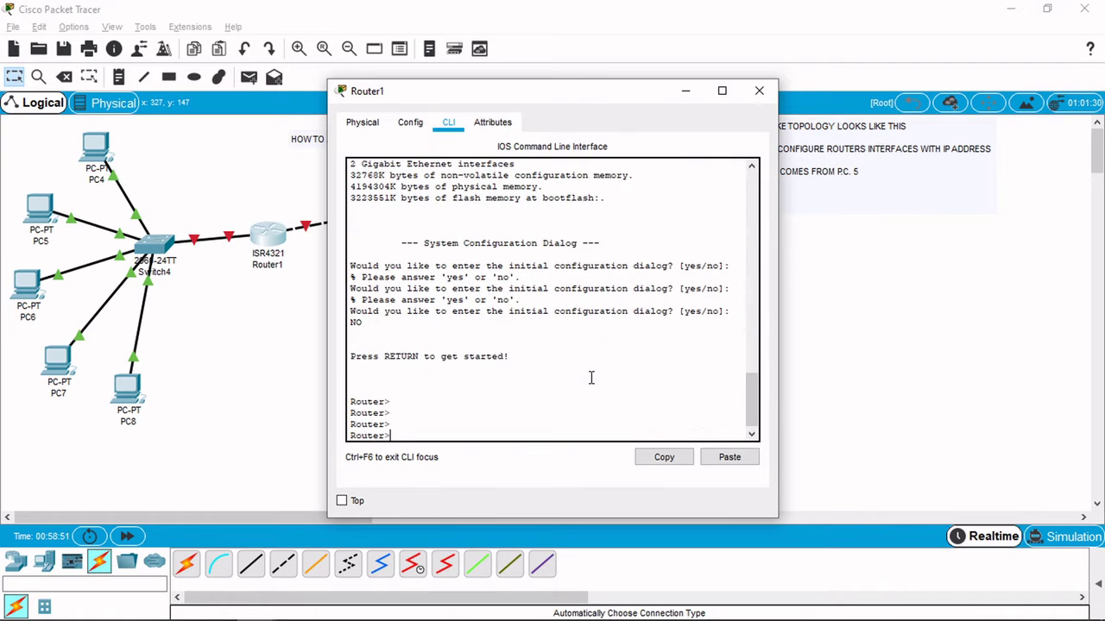
Step: Enter privileged EXEC mode on Router1 with the enable command
text(EN)
key(Tab)
key(Return)
key(Return)
key(Return)
key(Return)
Step: Enter global configuration mode on Router1 with configure terminal
text(CONF)
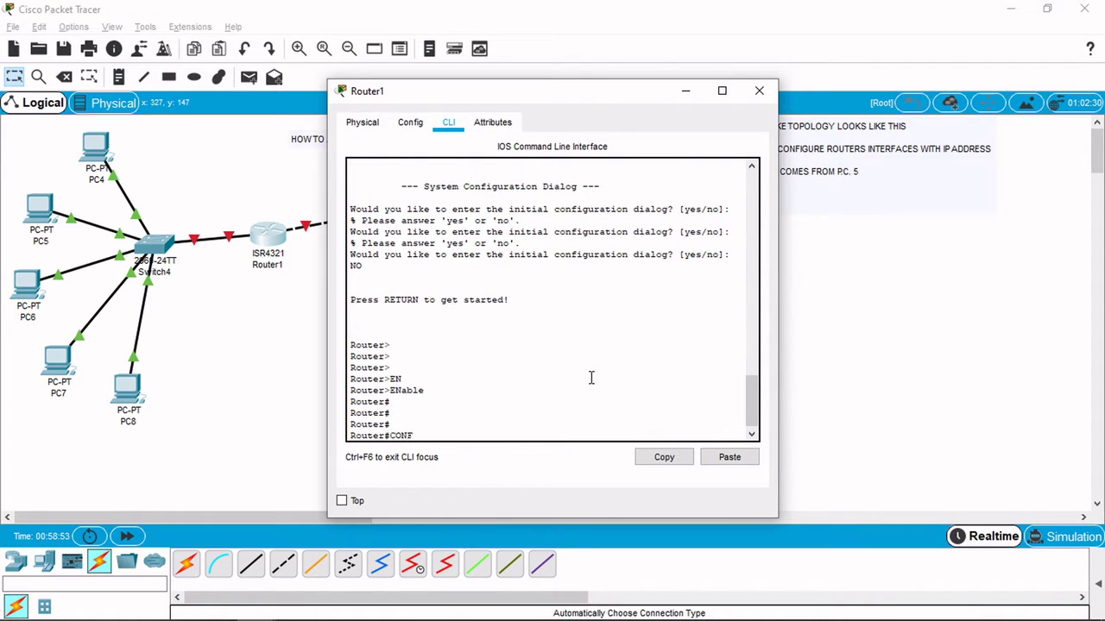
key(Tab)
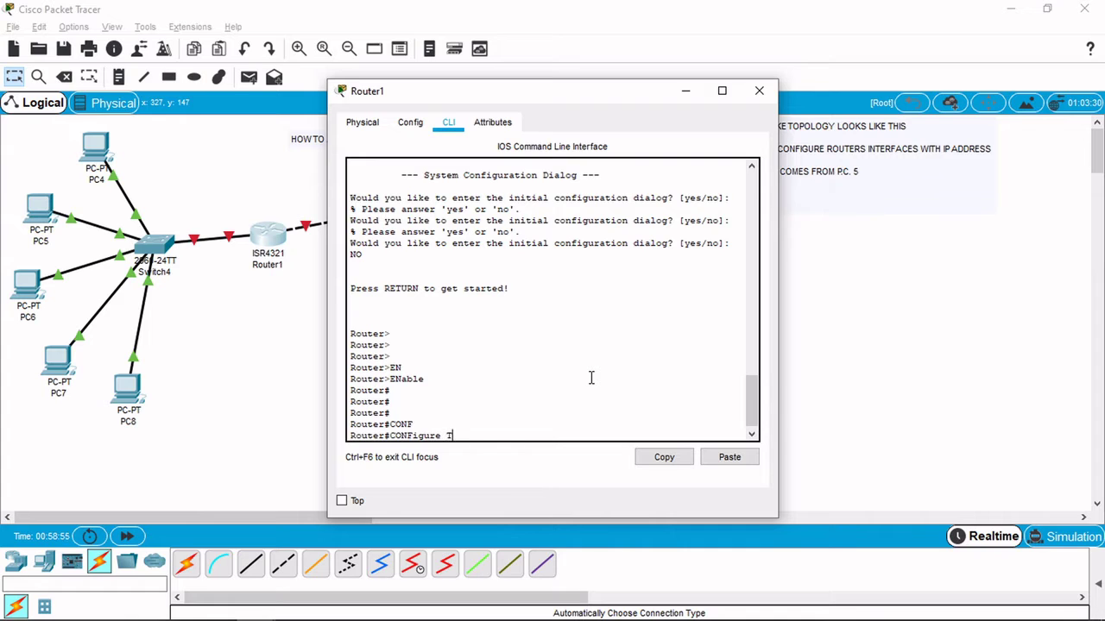
text(TE)
key(Tab)
key(Return)
key(Return)
key(Return)
key(Return)
key(Return)
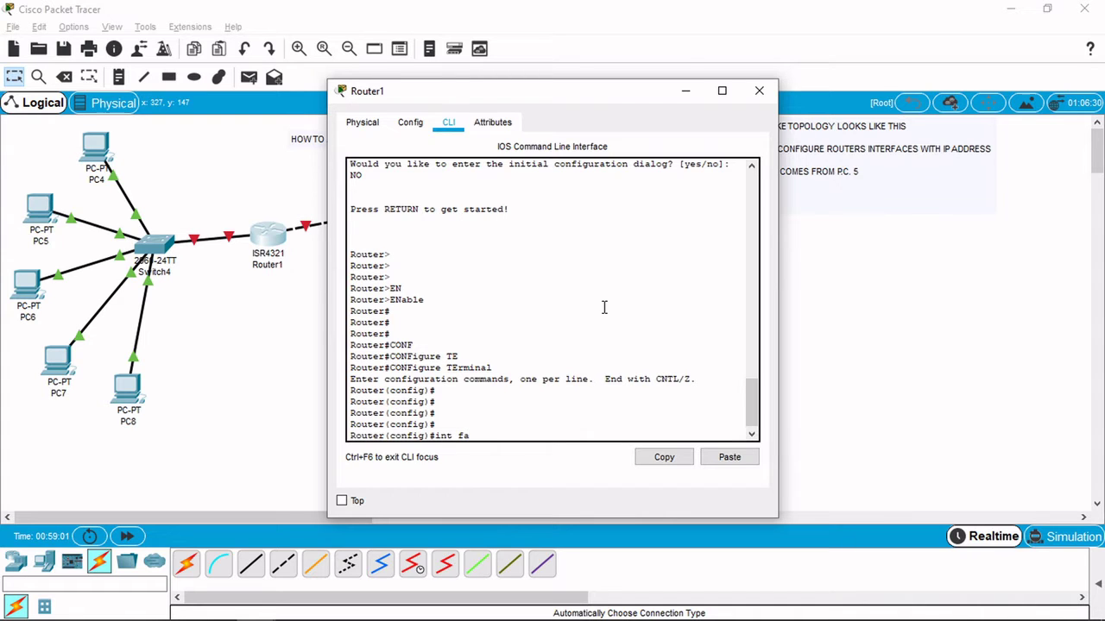
Step: Check which Router1 port connects to Switch4 and enter interface configuration mode for gi0/0/1 on Router1
click(685, 90)
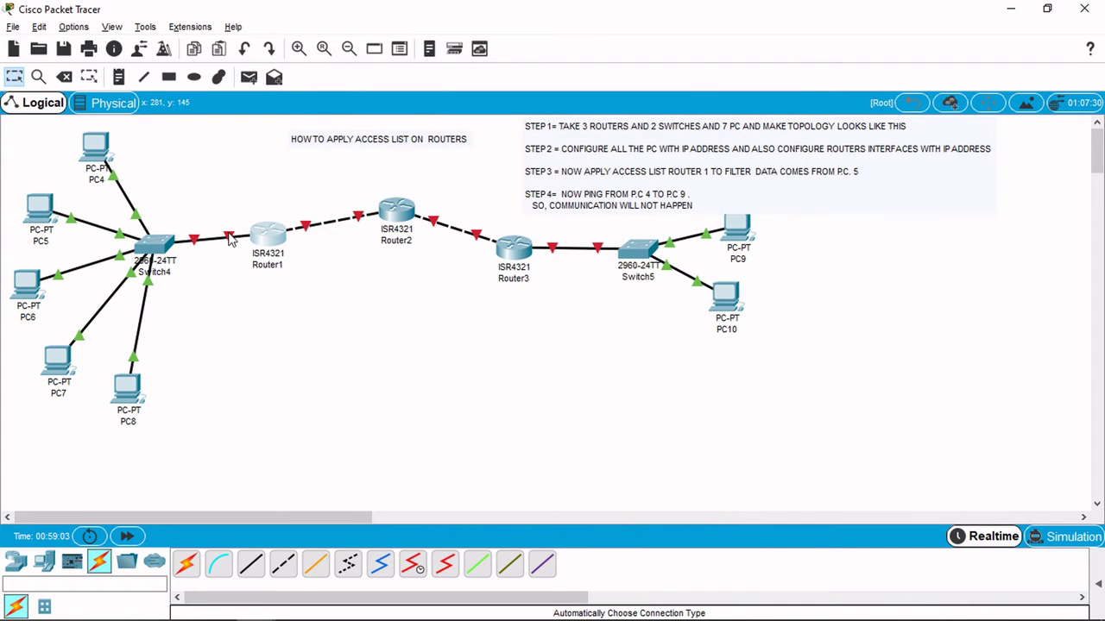
click(281, 244)
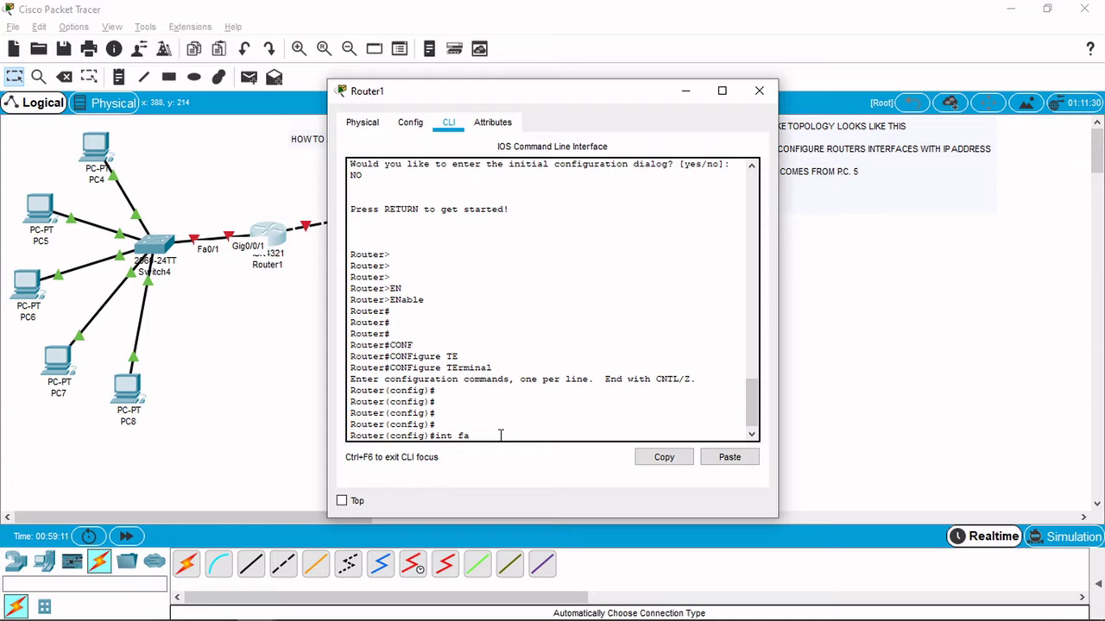
key(BackSpace)
key(BackSpace)
text(gi0/0/1)
key(Return)
key(Return)
key(Return)
Step: Assign 10.1.1.100 with mask 255.255.255.0 to Router1's gi0/0/1 interface and enable it with no shutdown
text(i)
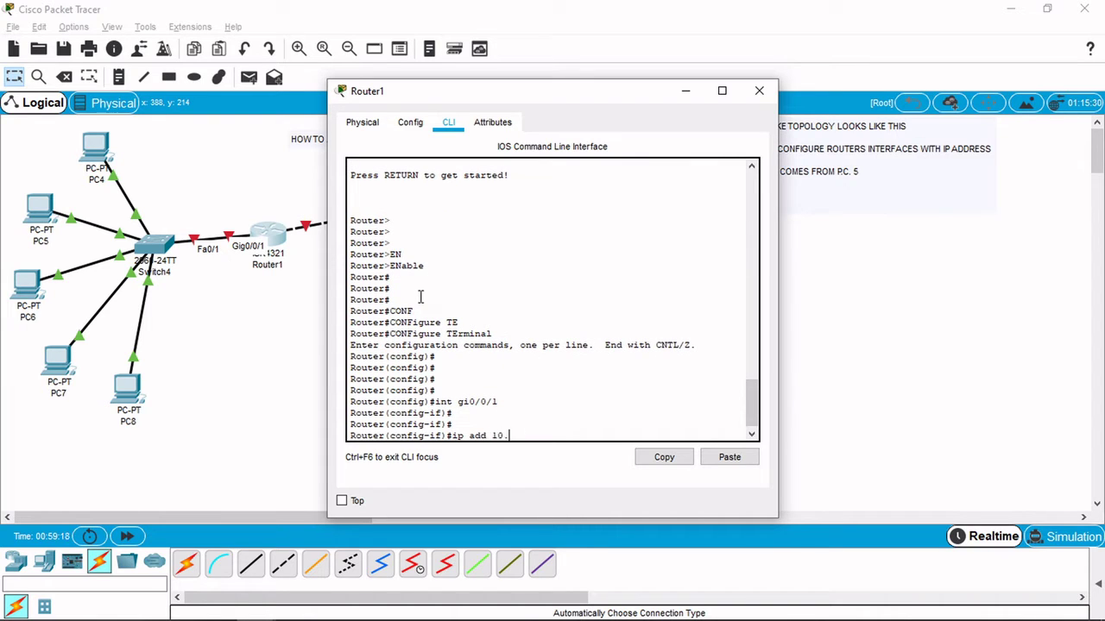
text(p add 10.1.1.1000)
key(BackSpace)
text(255.255.255)
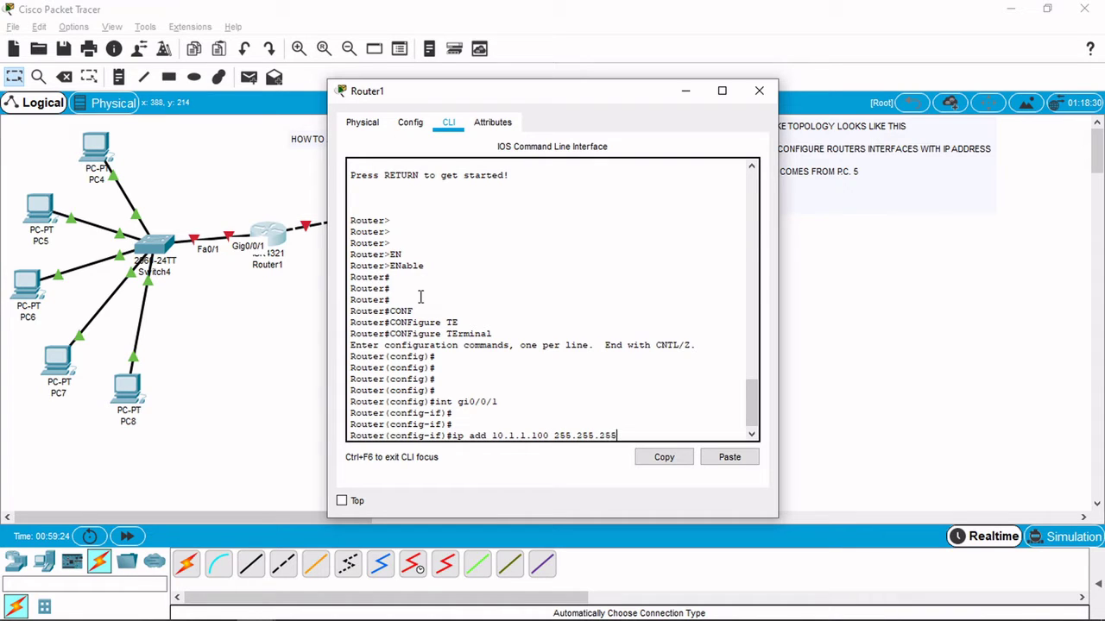
text(.0)
key(Return)
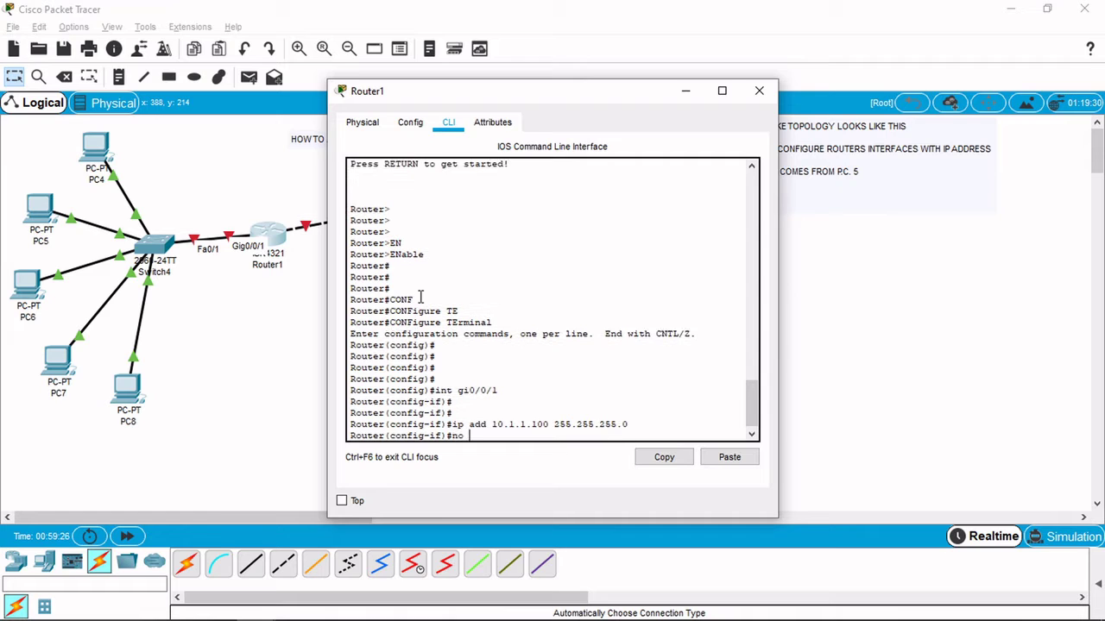
text(sh)
key(Return)
key(Return)
key(Return)
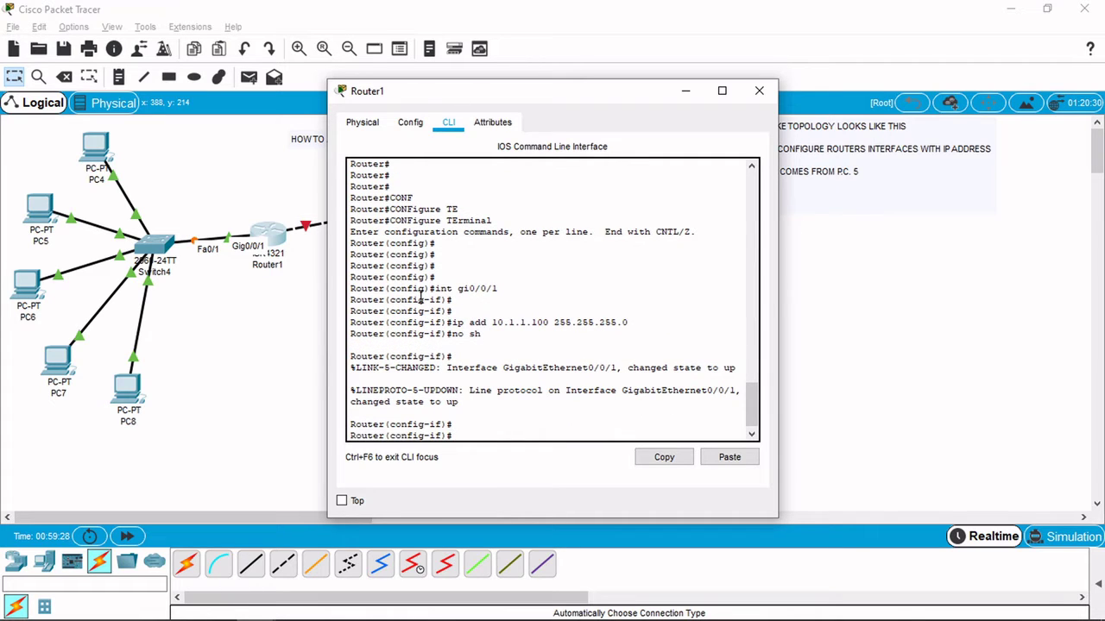
Step: Switch to Router1's gi0/0/0 interface and assign it 12.1.1.1 with mask 255.255.255.0
text(int gi0/0)
key(Return)
key(Return)
key(Return)
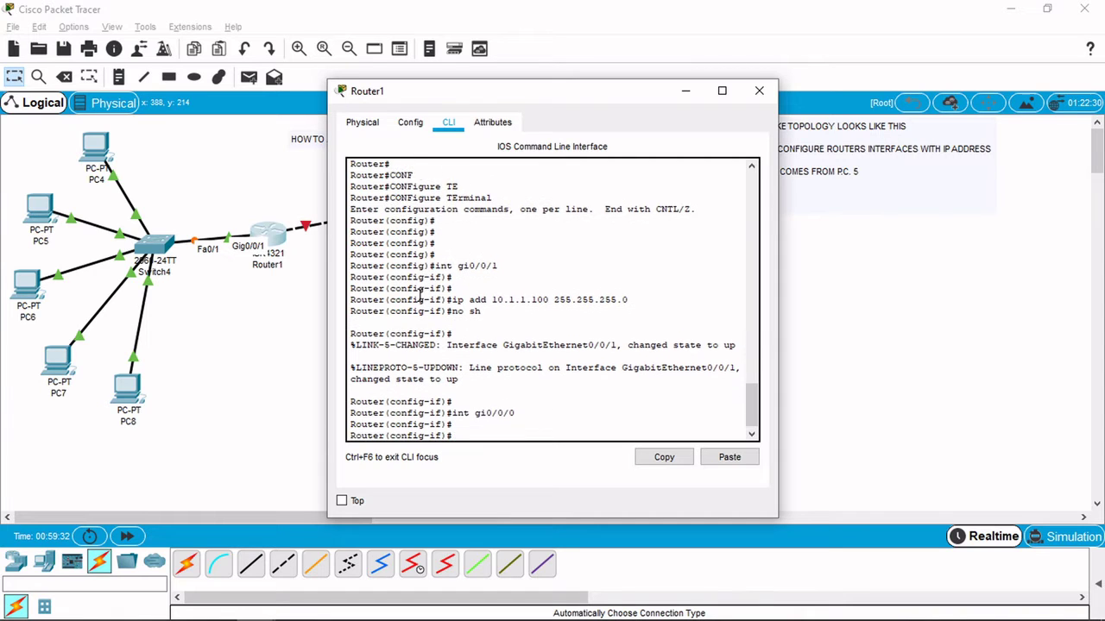
text(ip add )
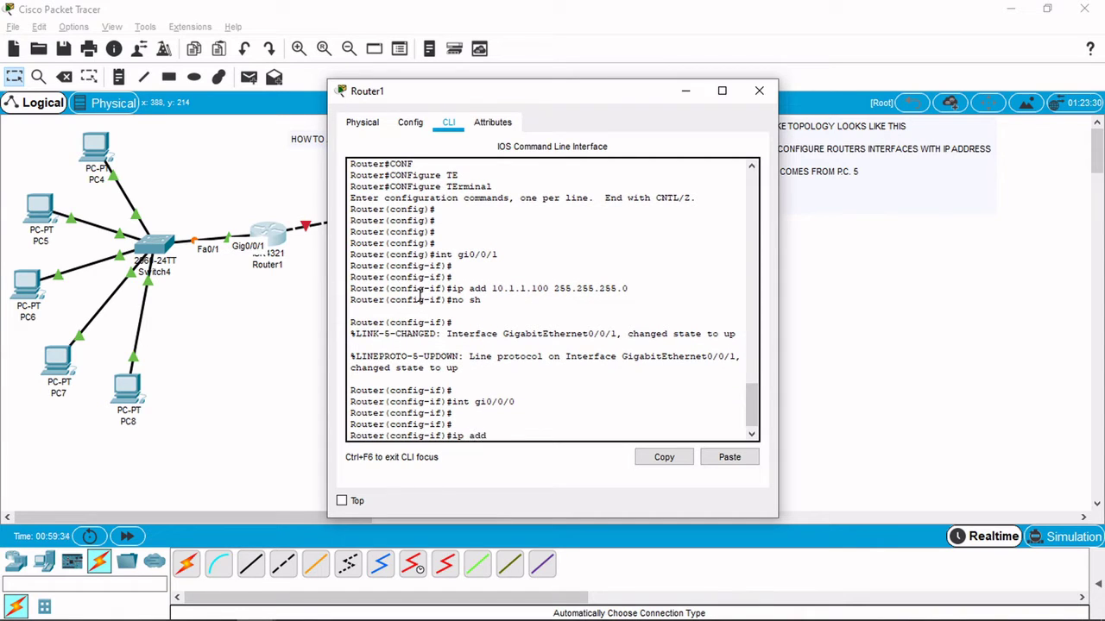
text(12.1.1.1 255.255.255.0)
key(Return)
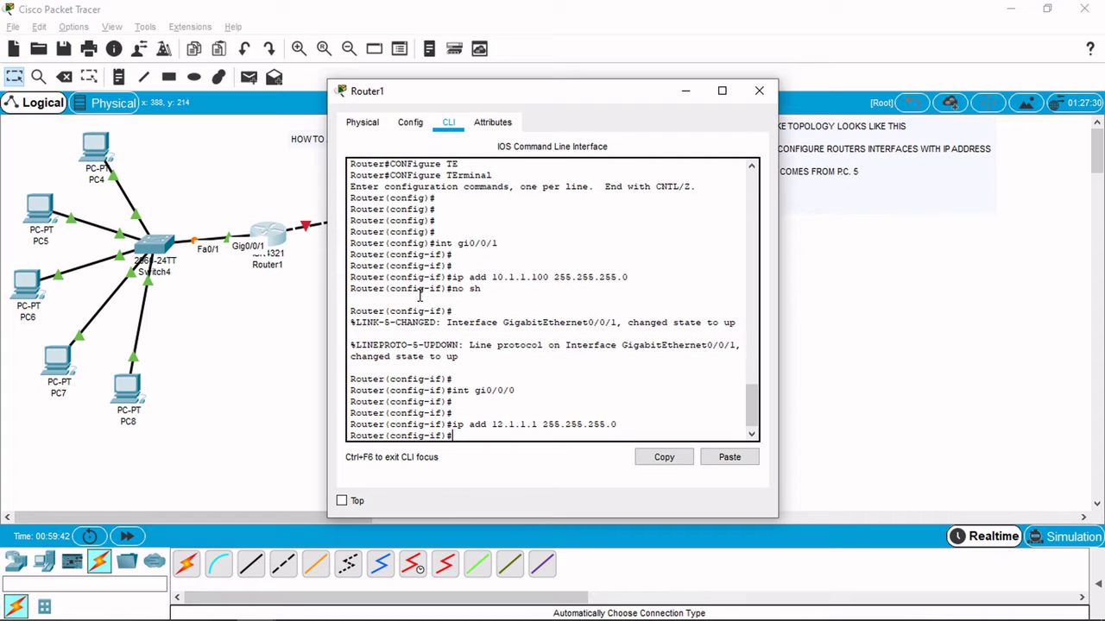
Step: Enable gi0/0/0 with no shutdown, exit to Router1's global configuration mode and put its window away
text(no sh)
key(Return)
key(Return)
key(Return)
key(Return)
key(Return)
key(Return)
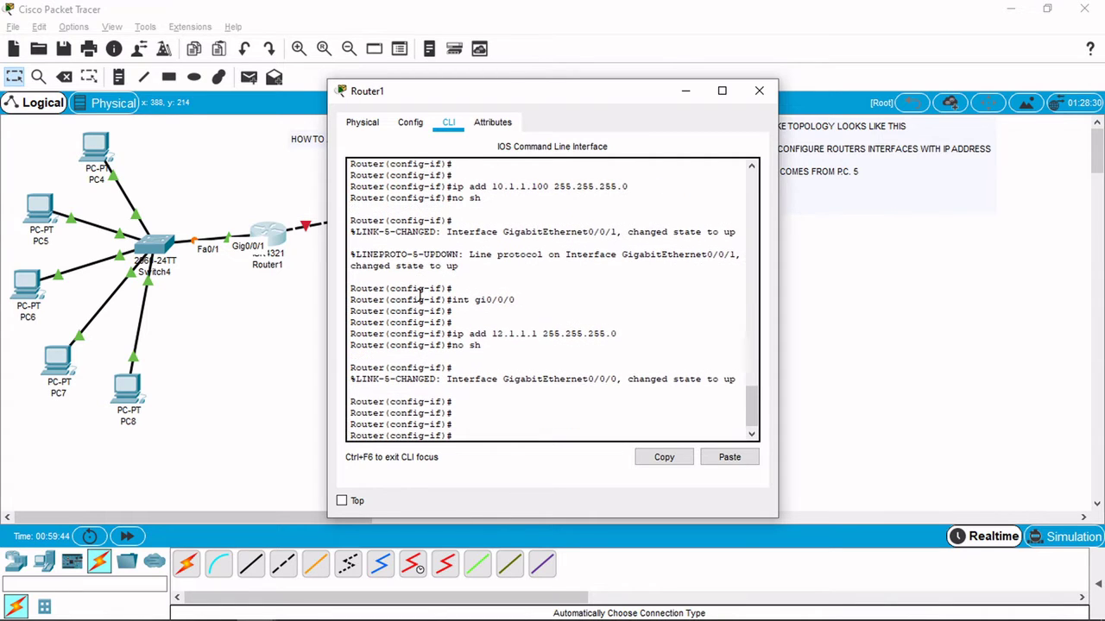
text(exit)
key(Return)
key(Return)
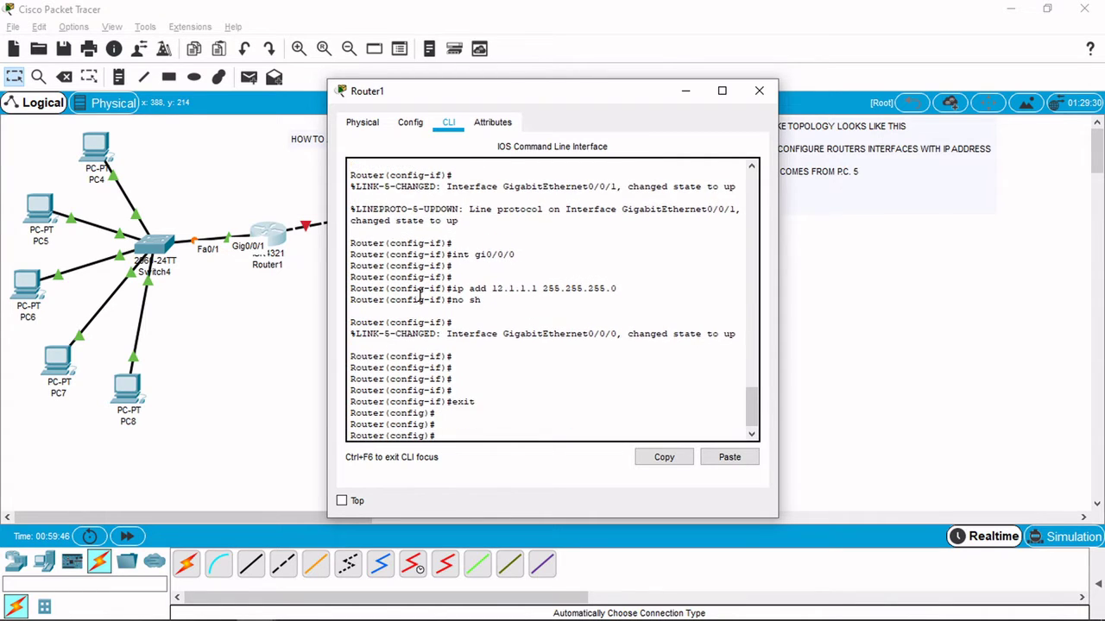
click(686, 93)
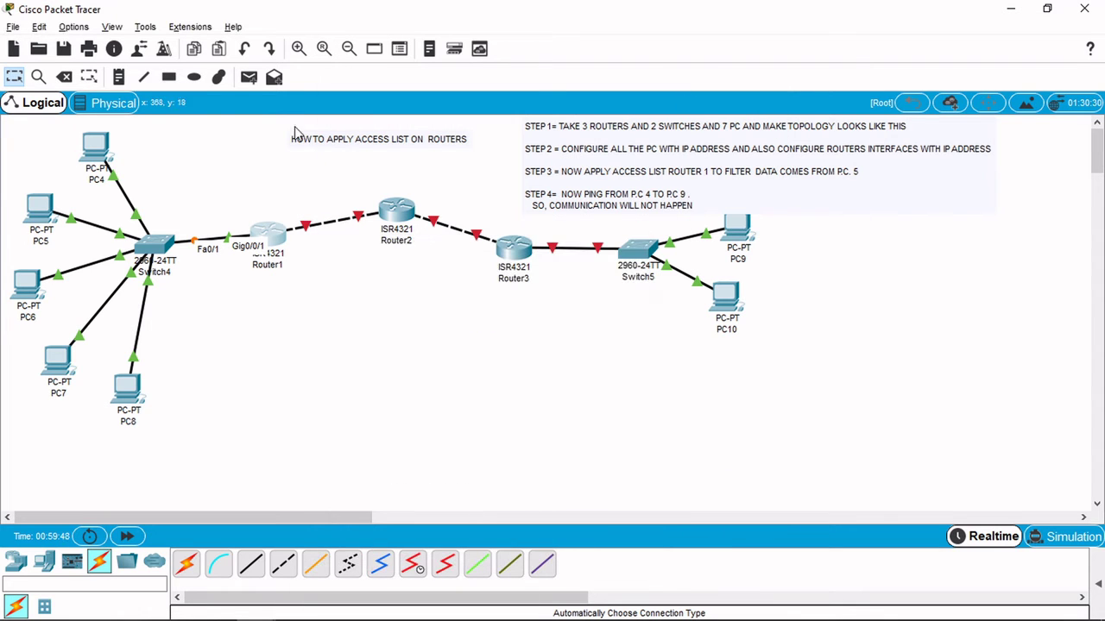
Step: Place the notes 10.1.1.100 and 12.1.1.1 beside Router1, on its Switch4 and Router2 links respectively
click(118, 79)
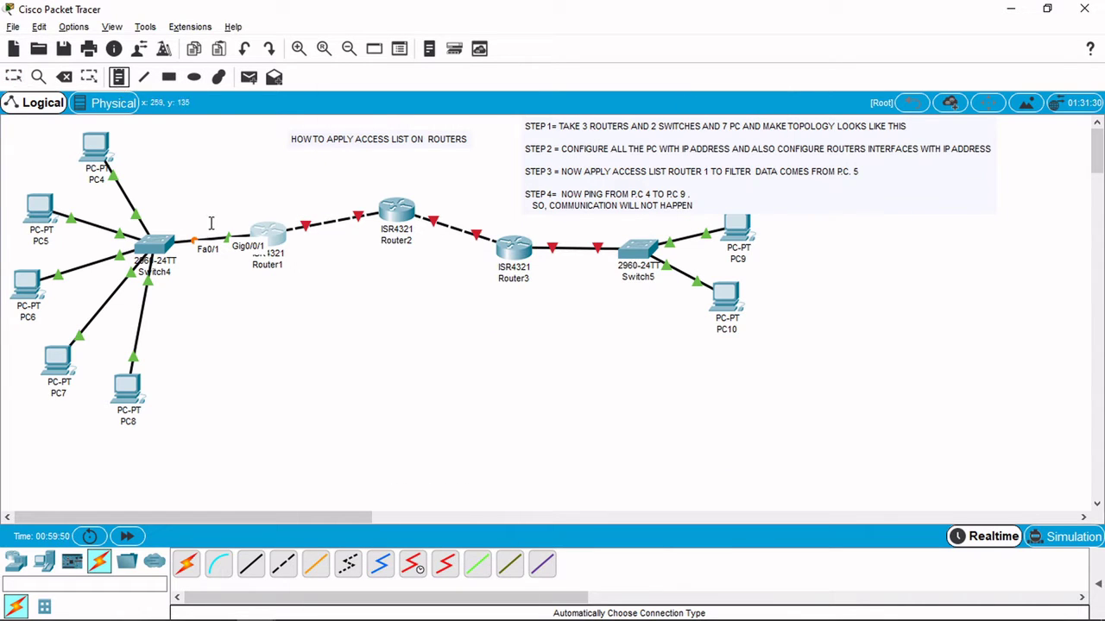
click(210, 221)
text(10.1.)
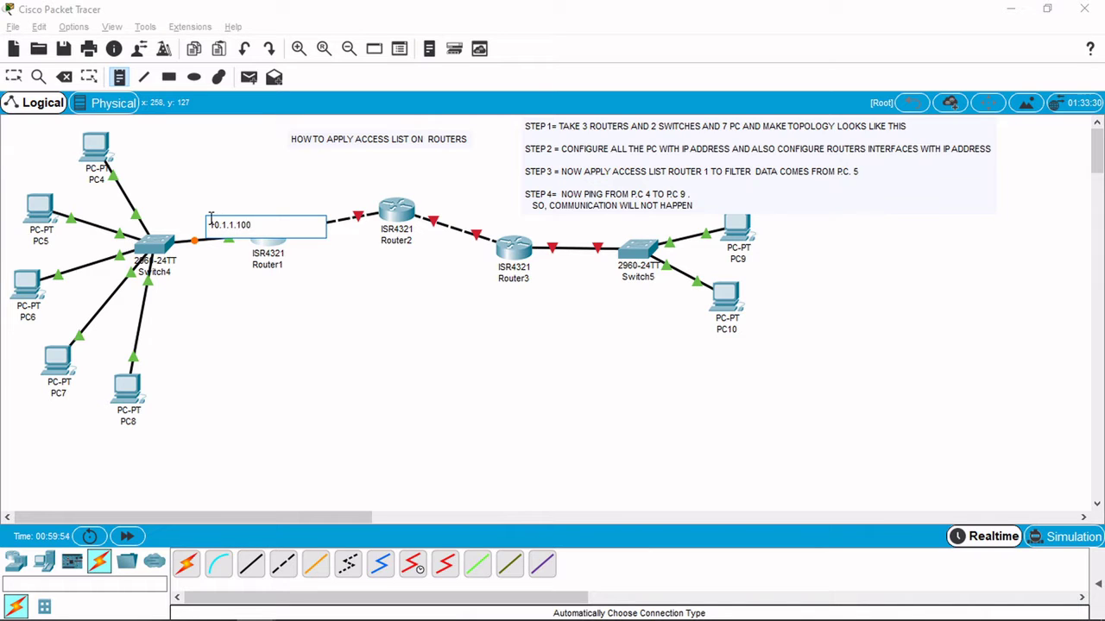
text(1.100)
click(122, 87)
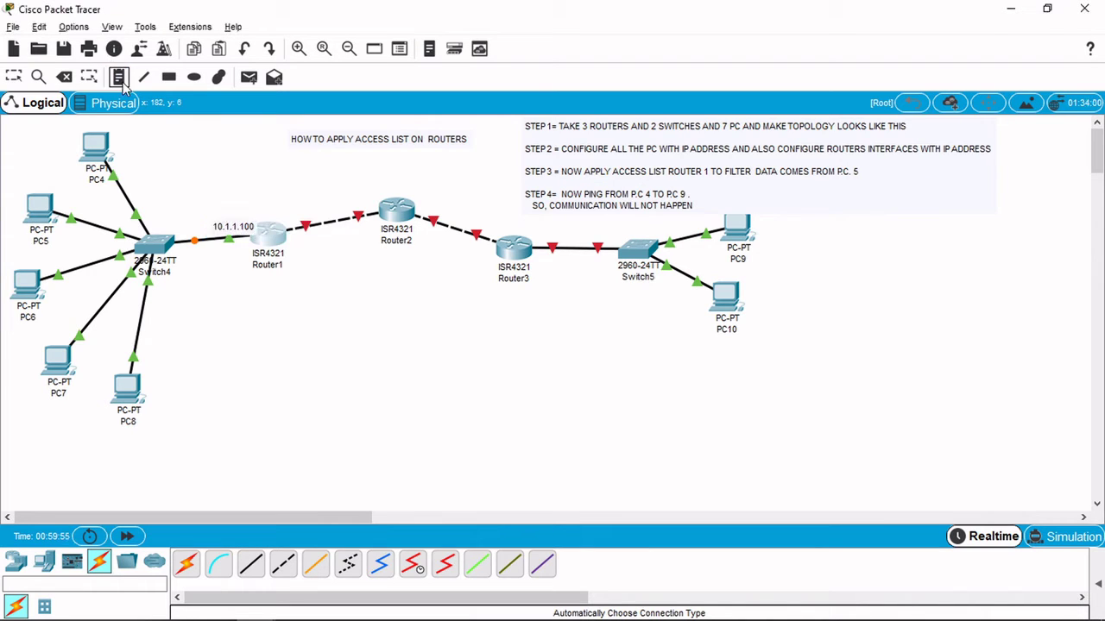
click(270, 207)
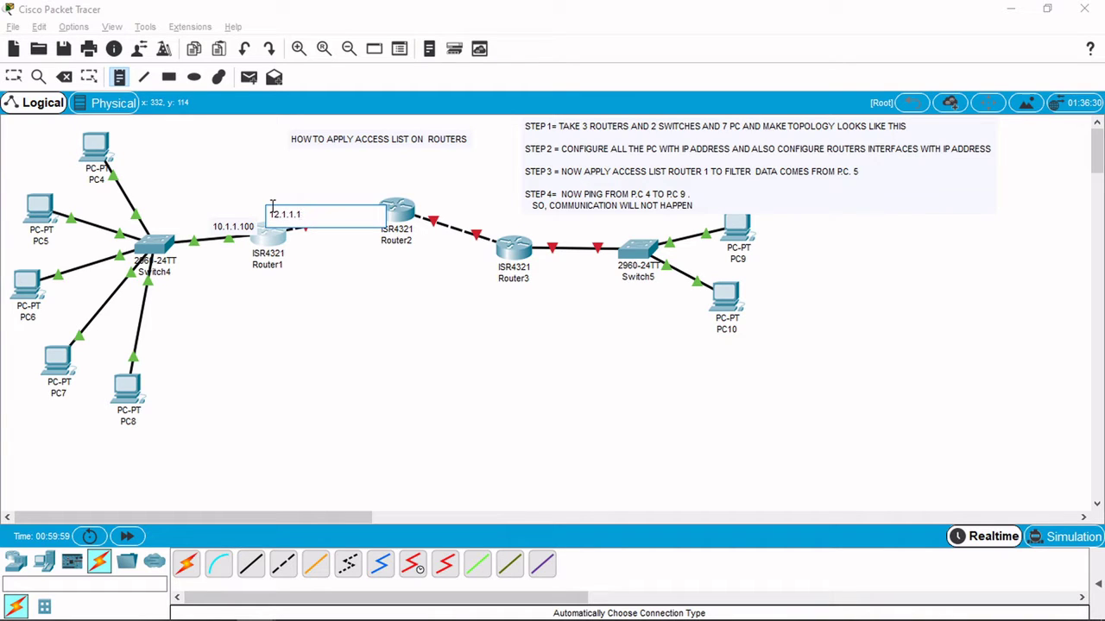
Step: Place the notes 12.1.1.2 and 23.1.1.2 beside Router2, on its Router1 and Router3 links respectively
click(123, 85)
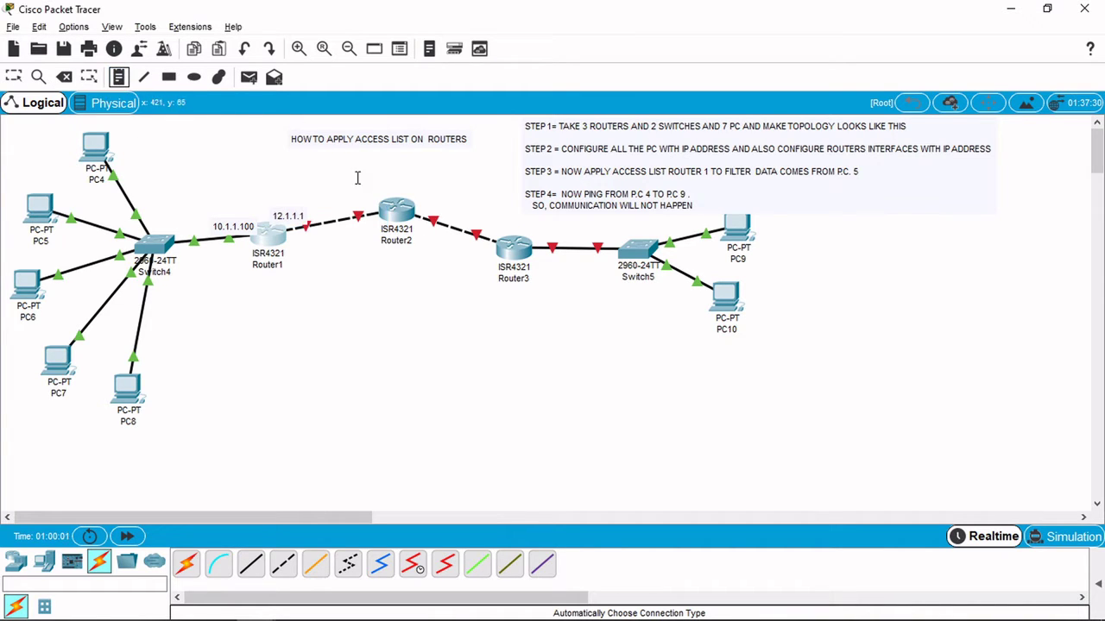
click(331, 197)
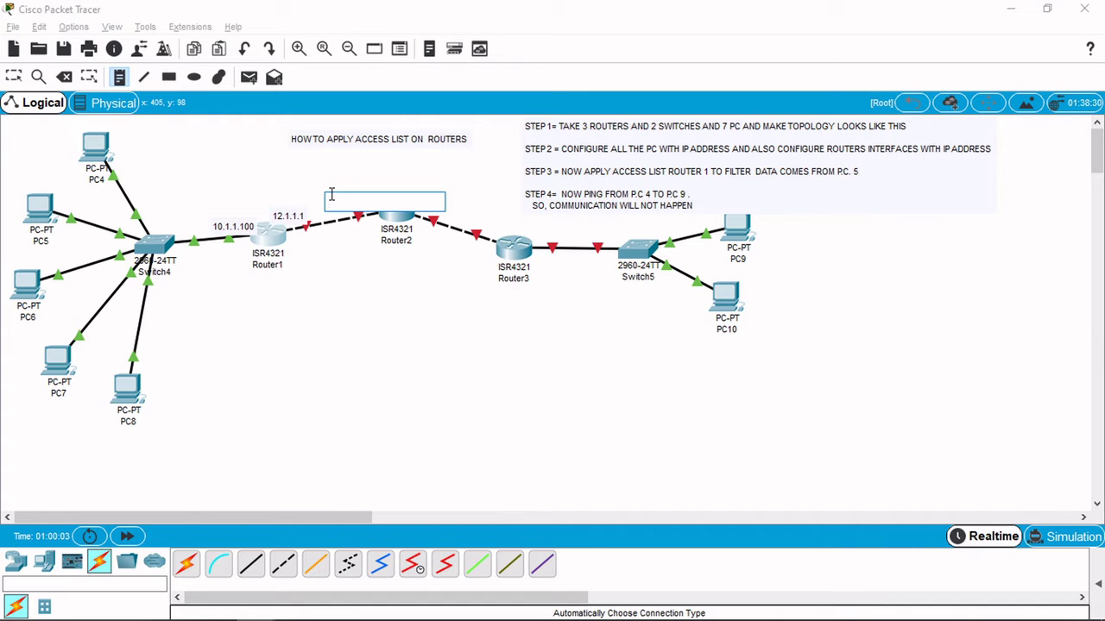
text(12.1.1.2)
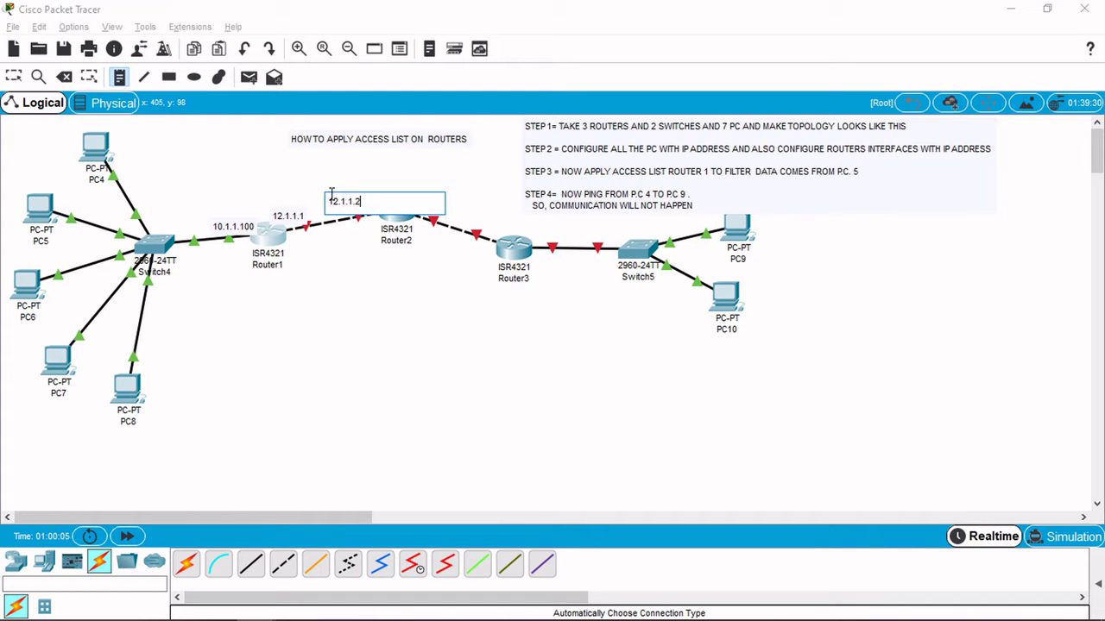
click(119, 80)
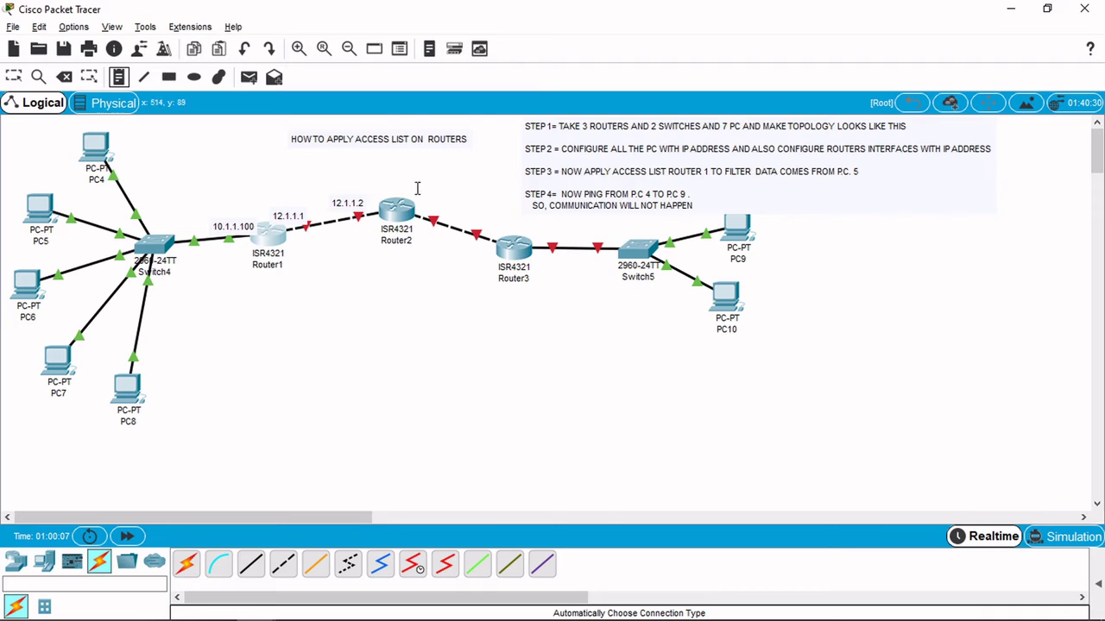
click(418, 190)
text(23.1.1.2)
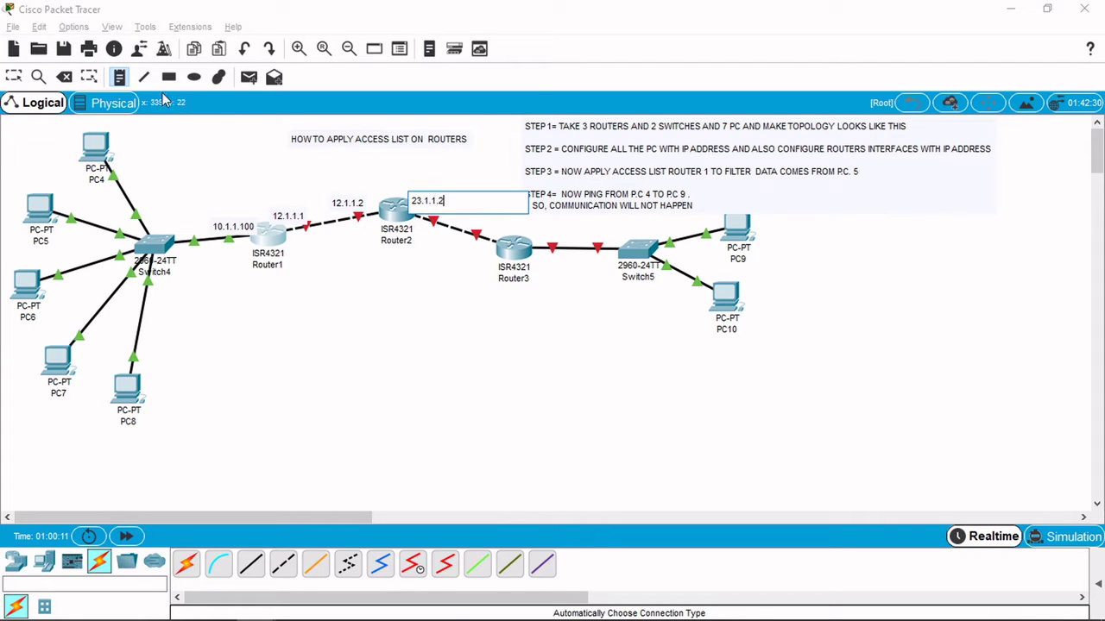
Step: Place the notes 23.1.1.3 and 30.1.1.100 beside Router3, on its Router2 and Switch5 links, then leave the note tool
click(120, 79)
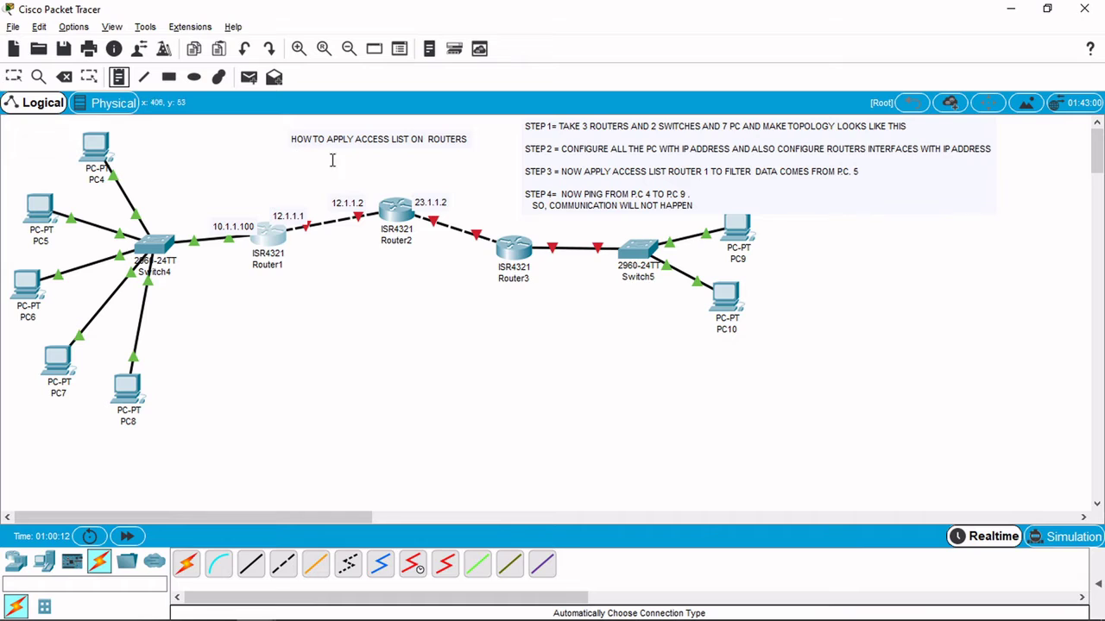
click(468, 212)
text(23.1.1)
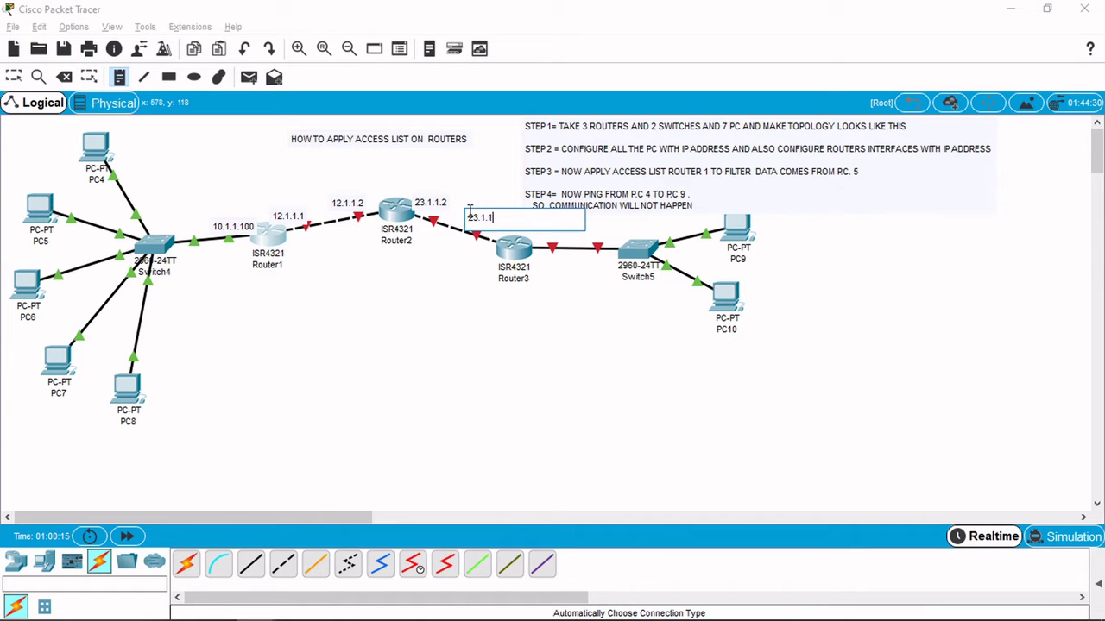
text(.3)
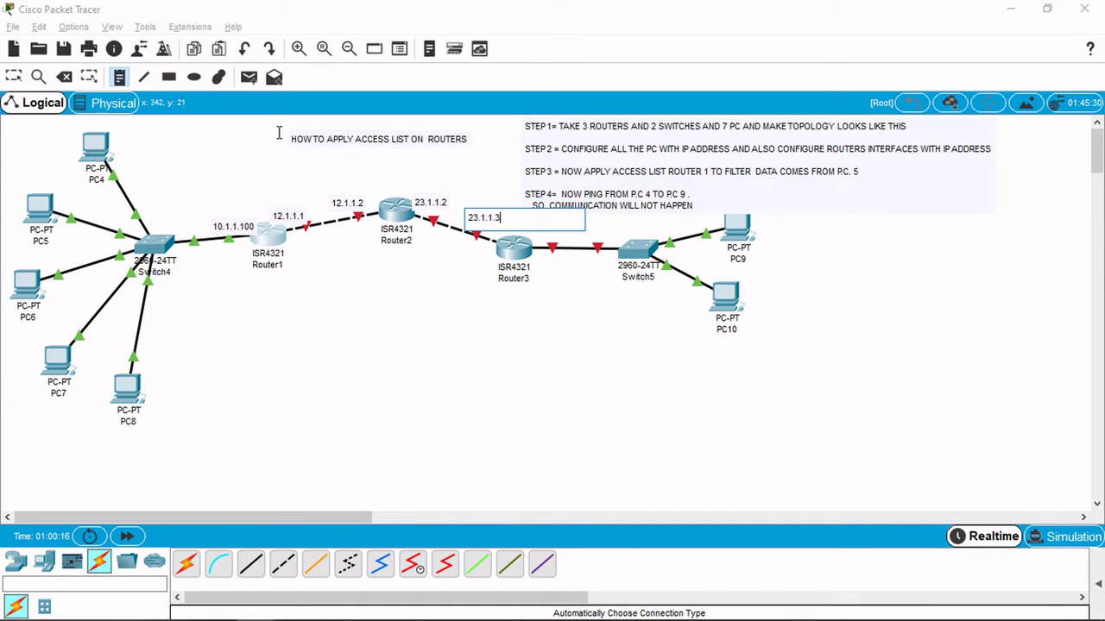
click(120, 78)
click(534, 262)
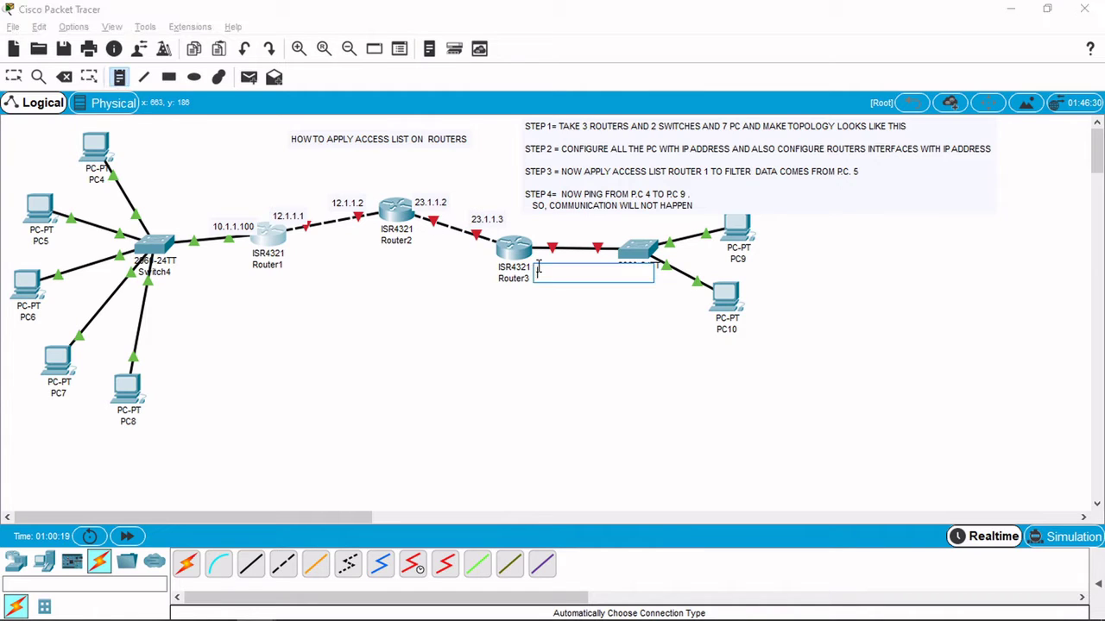
text(30.1.1.1)
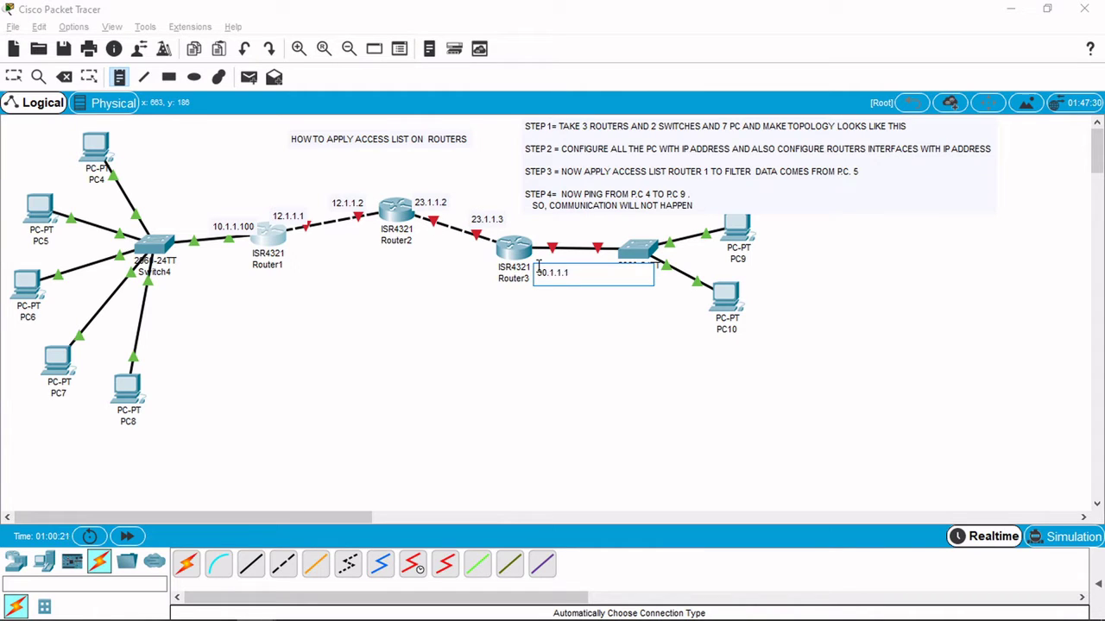
text(00)
key(Escape)
key(Escape)
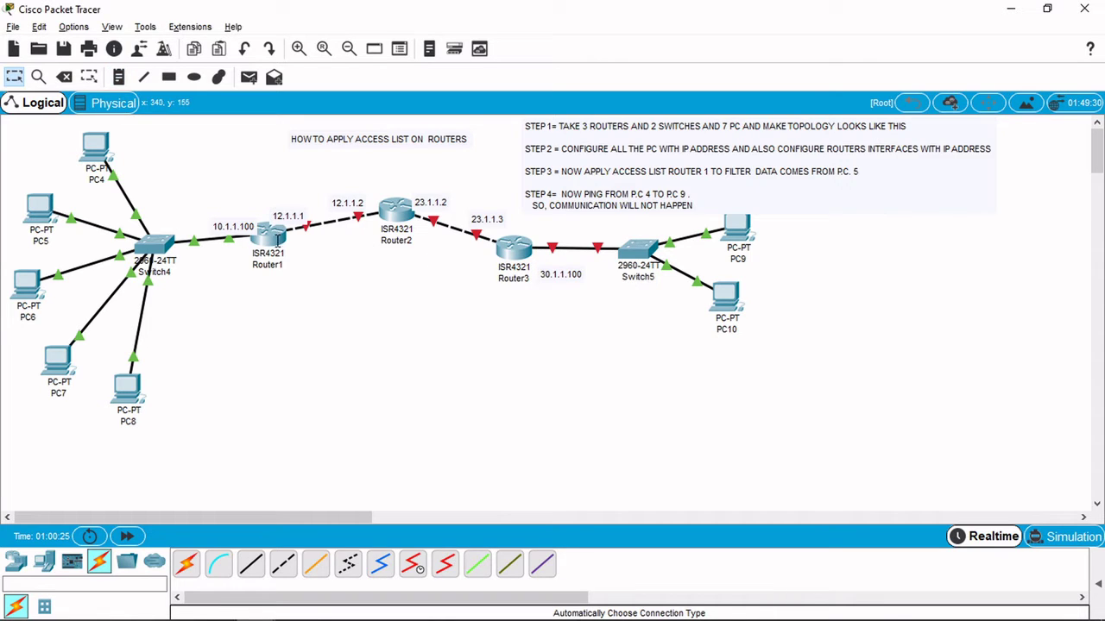
Step: Review Router1's interface addresses and status with do sh ip int bri, then put its window away
click(184, 574)
click(270, 237)
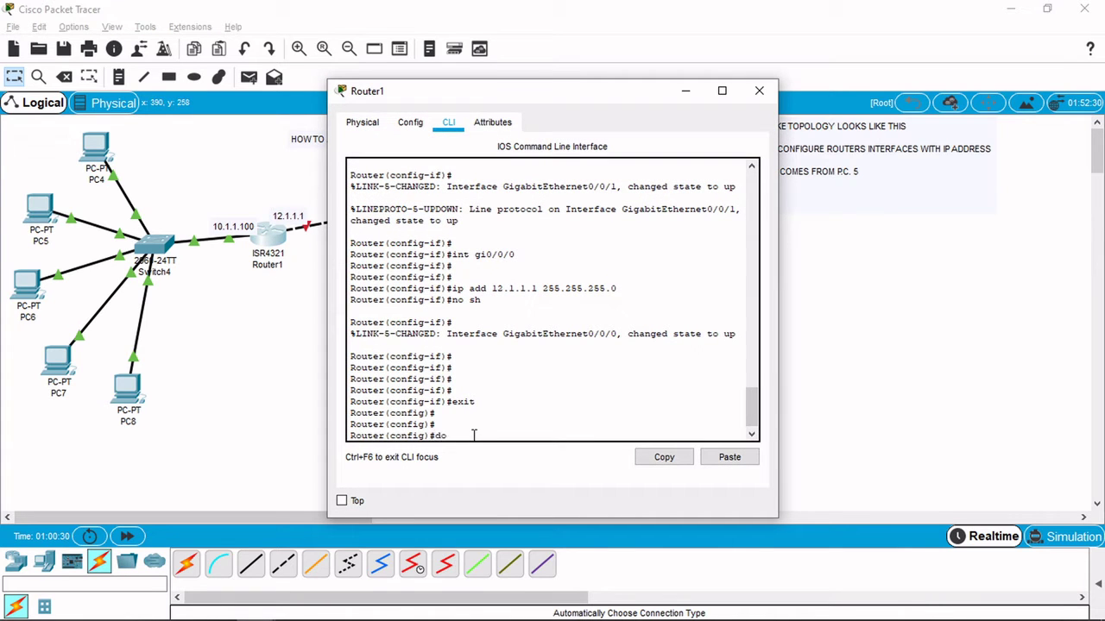
text(sh ip int bri)
key(Return)
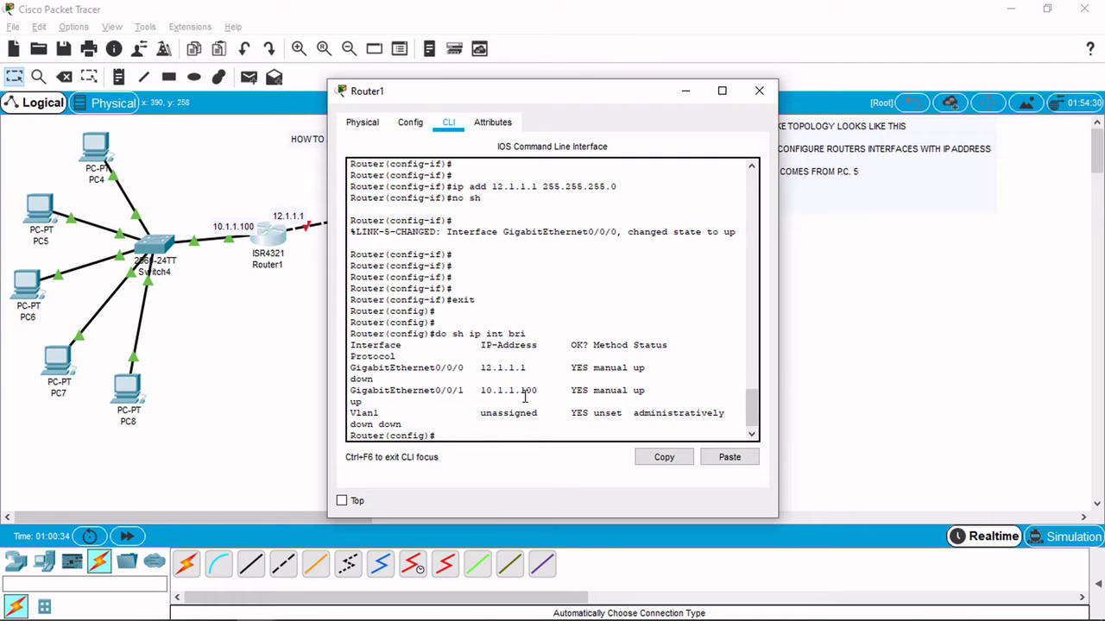
drag(531, 368, 539, 399)
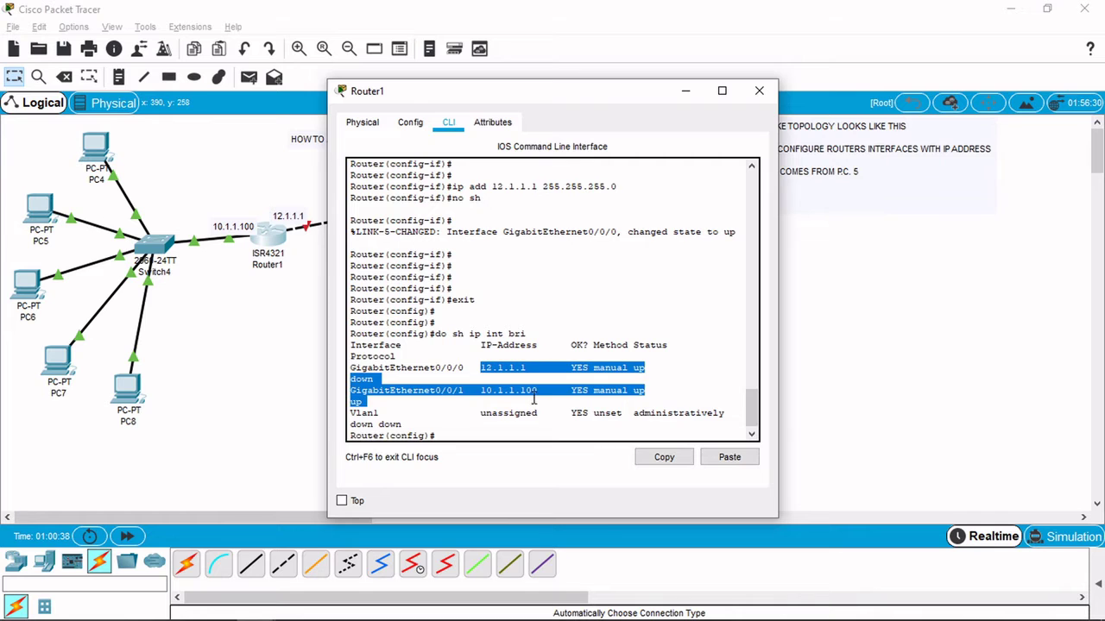
click(685, 89)
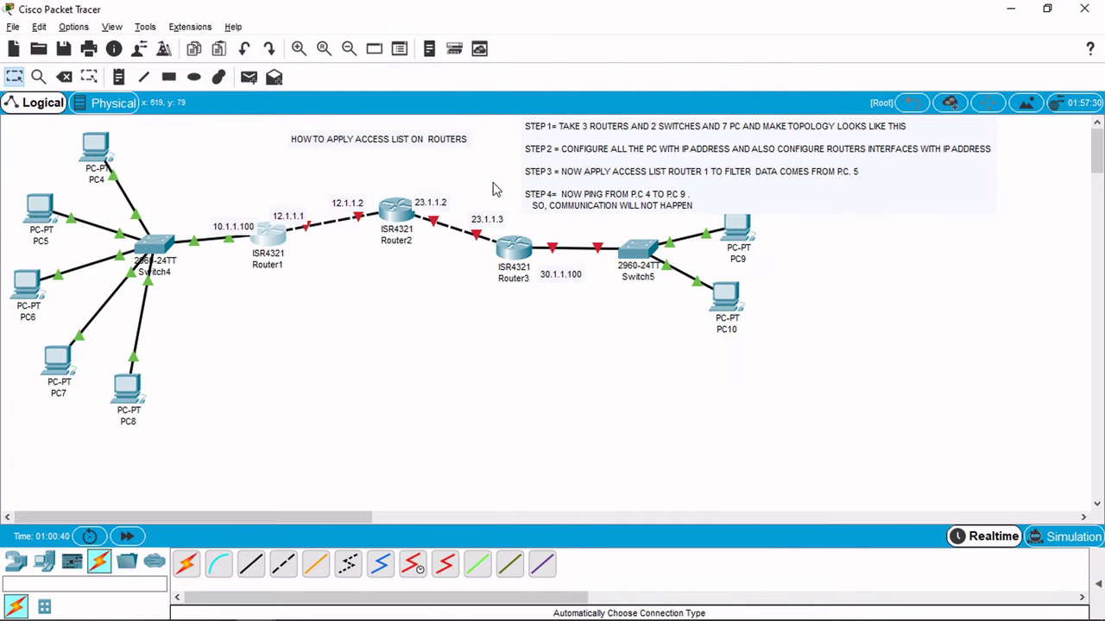
Step: Open Router2's command line in a window moved clear of the topology, checking the port labels on its links
click(396, 214)
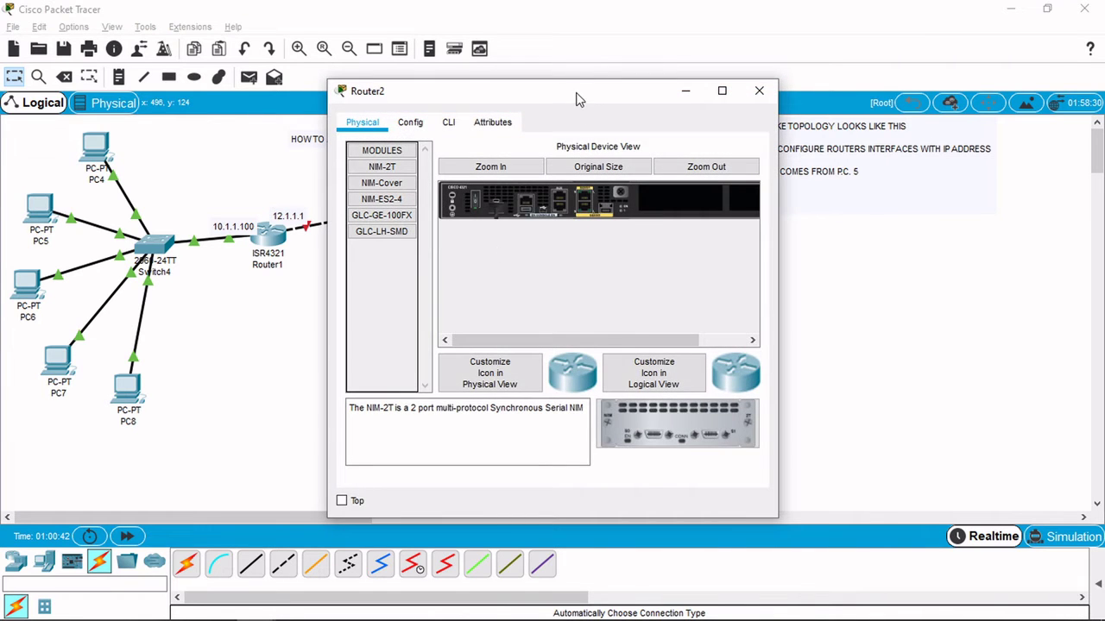
drag(578, 99, 738, 142)
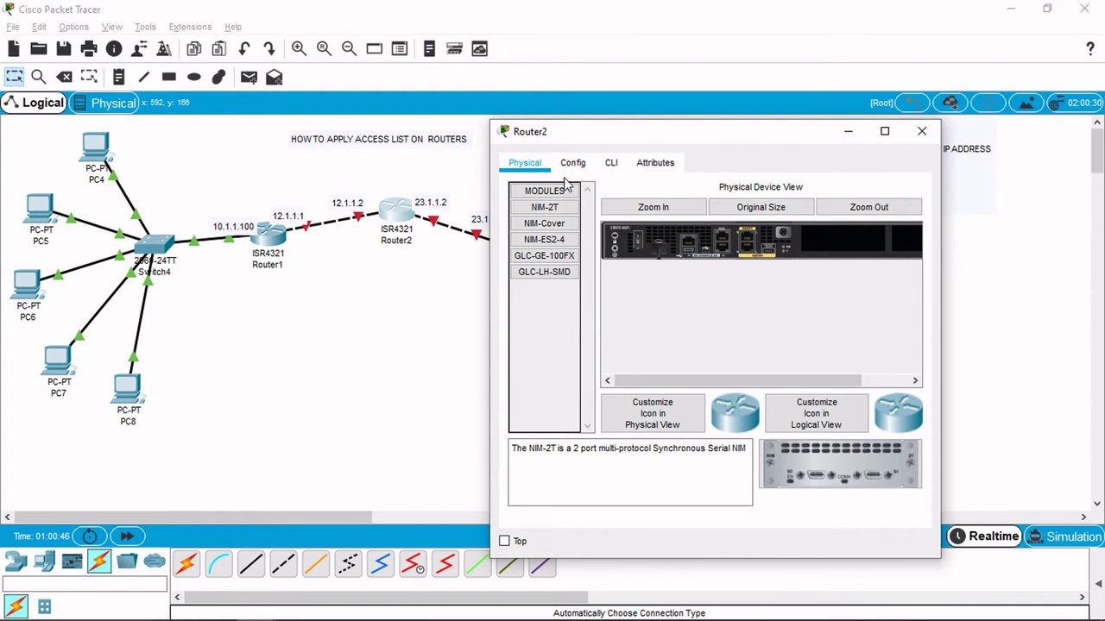
click(611, 164)
click(849, 131)
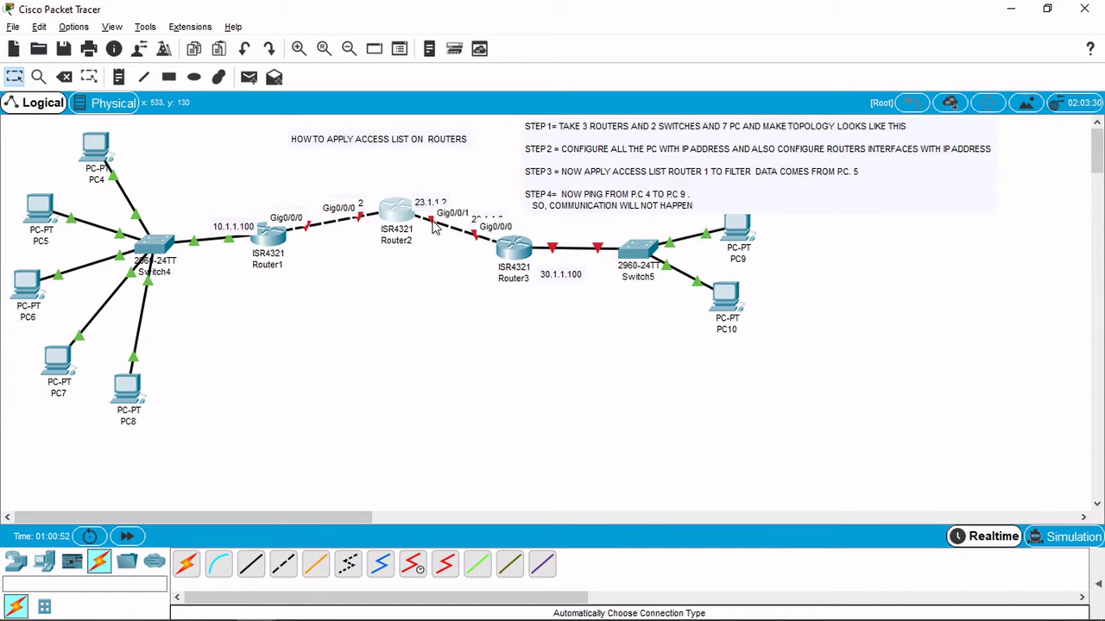
click(399, 218)
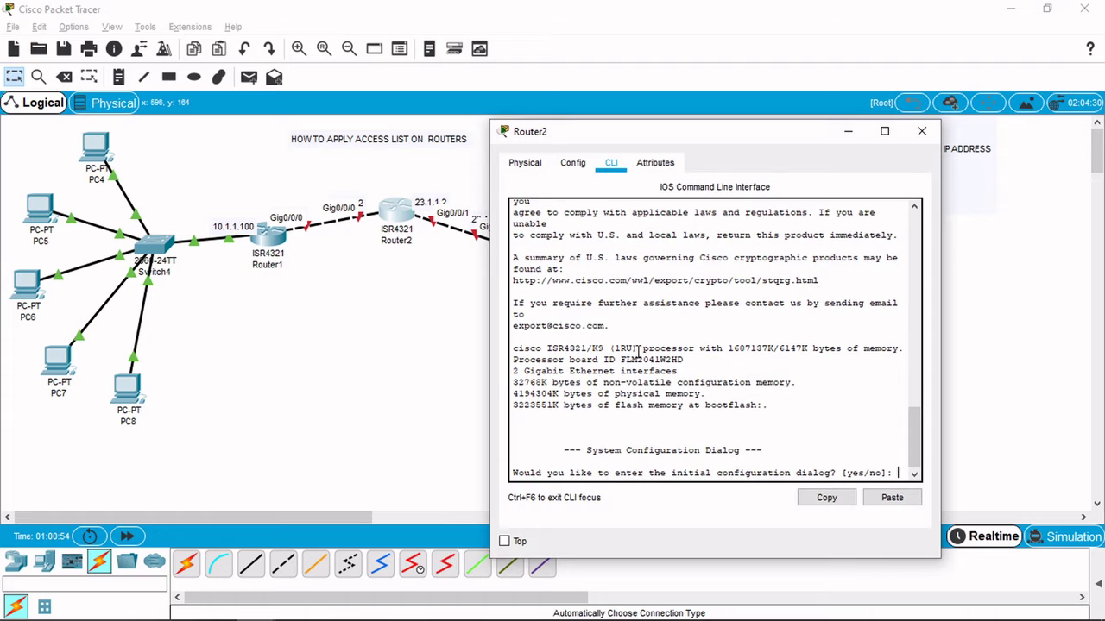
Step: Decline Router2's initial configuration dialog with no and bring up its command prompt
text(no)
key(Return)
key(Return)
key(Return)
key(Return)
key(Return)
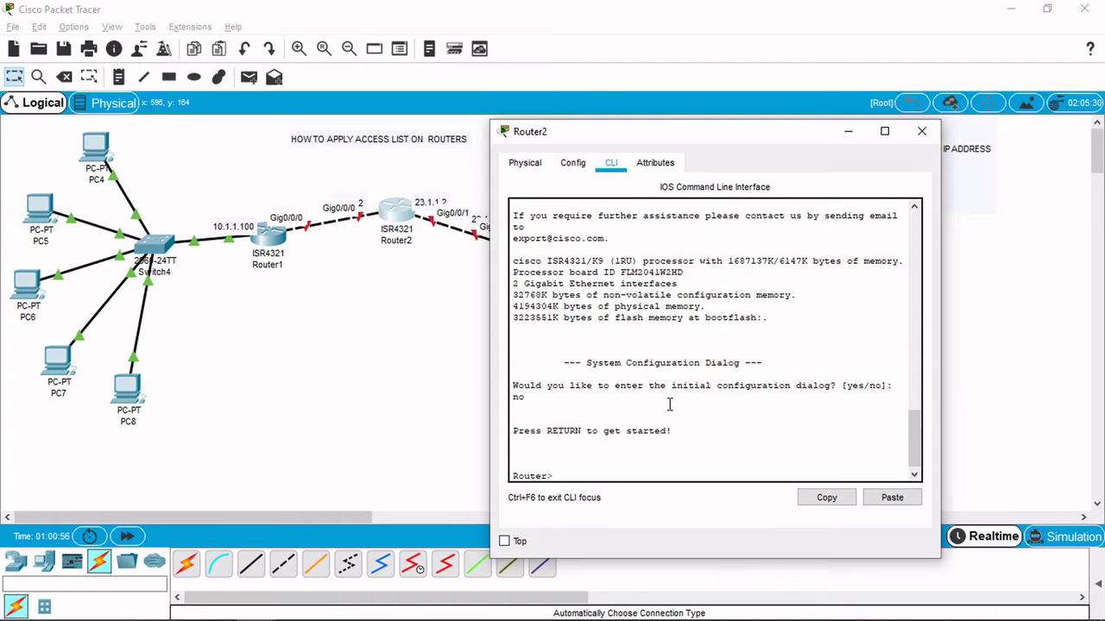
Step: Enter privileged mode with enable and global configuration mode with conf t on Router2
text(en)
key(Tab)
key(Return)
text(co)
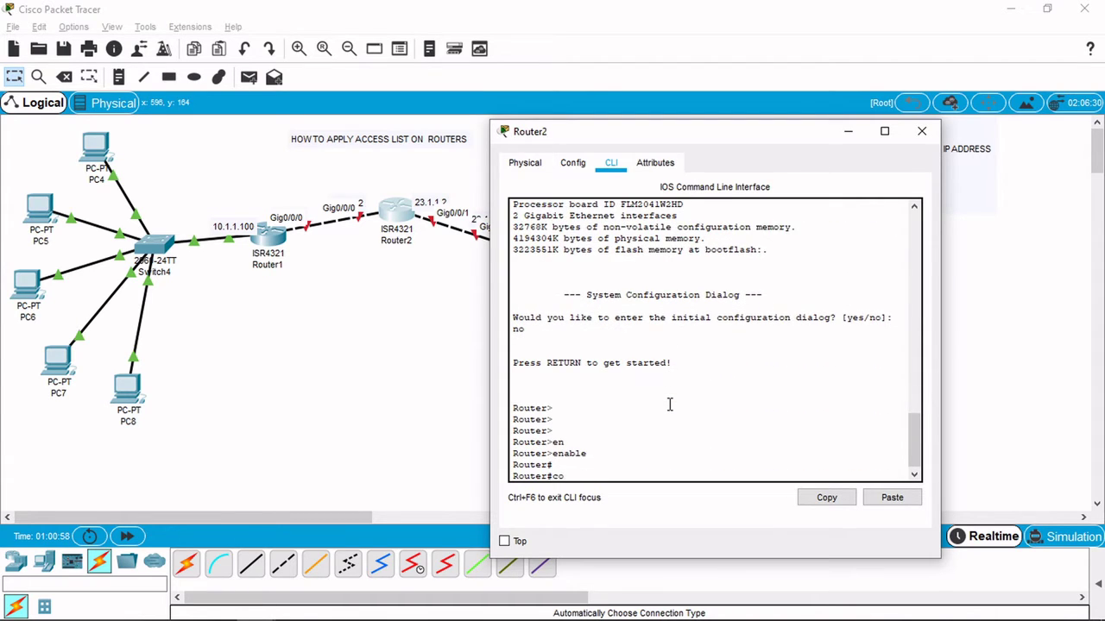
key(Tab)
key(Tab)
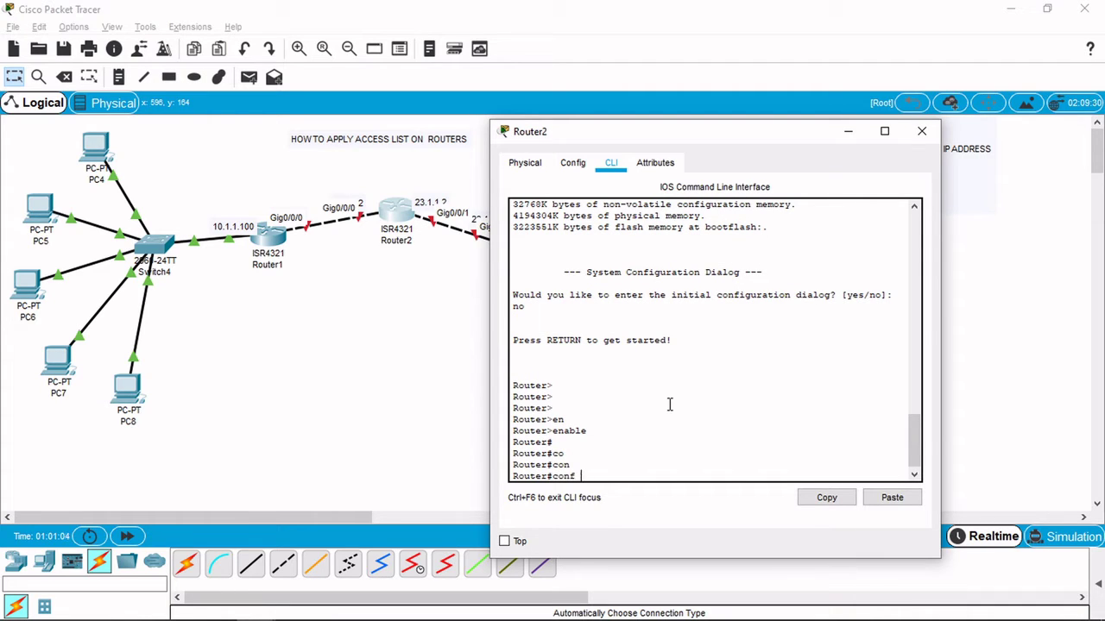
text(f t)
key(Return)
key(Return)
key(Return)
key(Return)
key(Return)
Step: Assign 12.1.1.2 with mask 255.255.255.0 to Router2's interface gi0/0/0 and activate it with no sh
text(in)
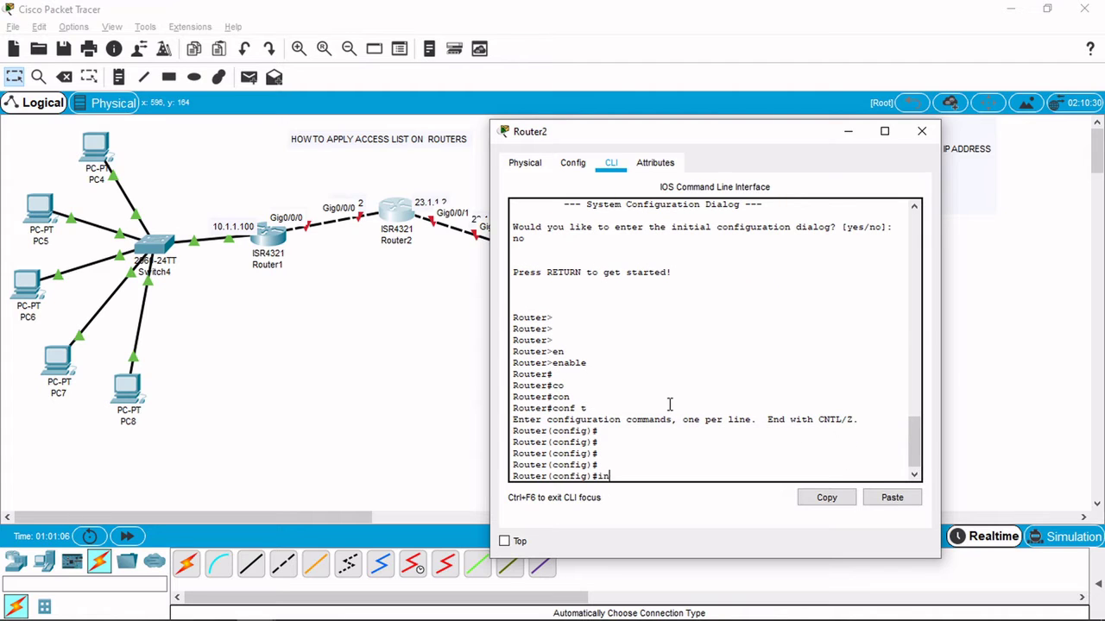
text(t gi0/0/0)
key(Return)
key(Return)
key(Return)
text(ip add)
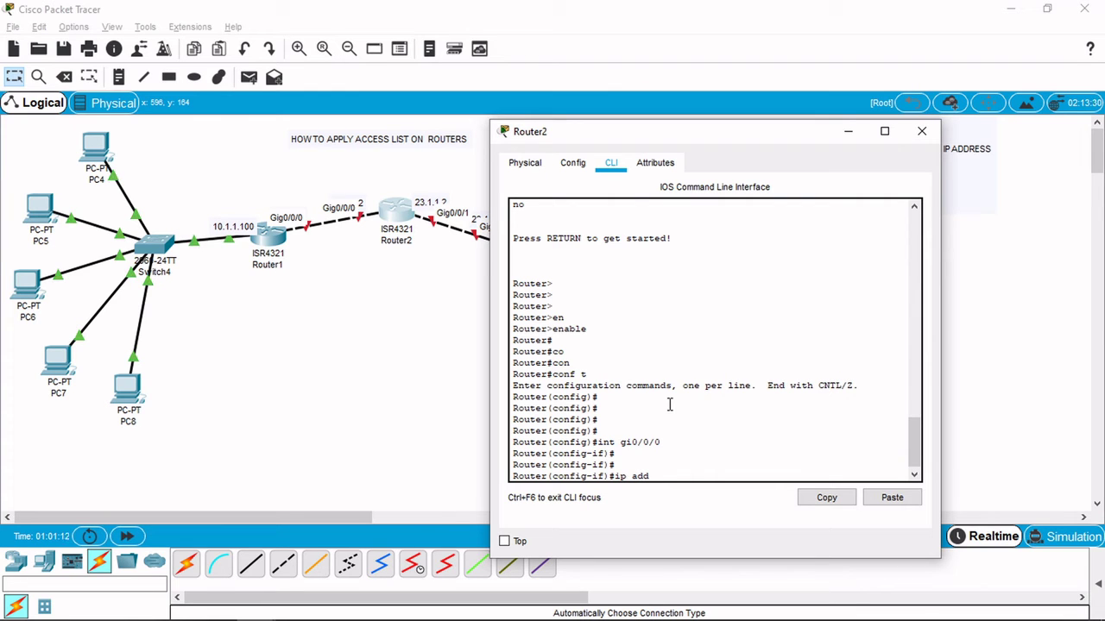
text( 12.1.1.2 255.255.255.0)
key(Return)
text(no sh)
key(Return)
key(Return)
key(Return)
key(Return)
key(Return)
key(Return)
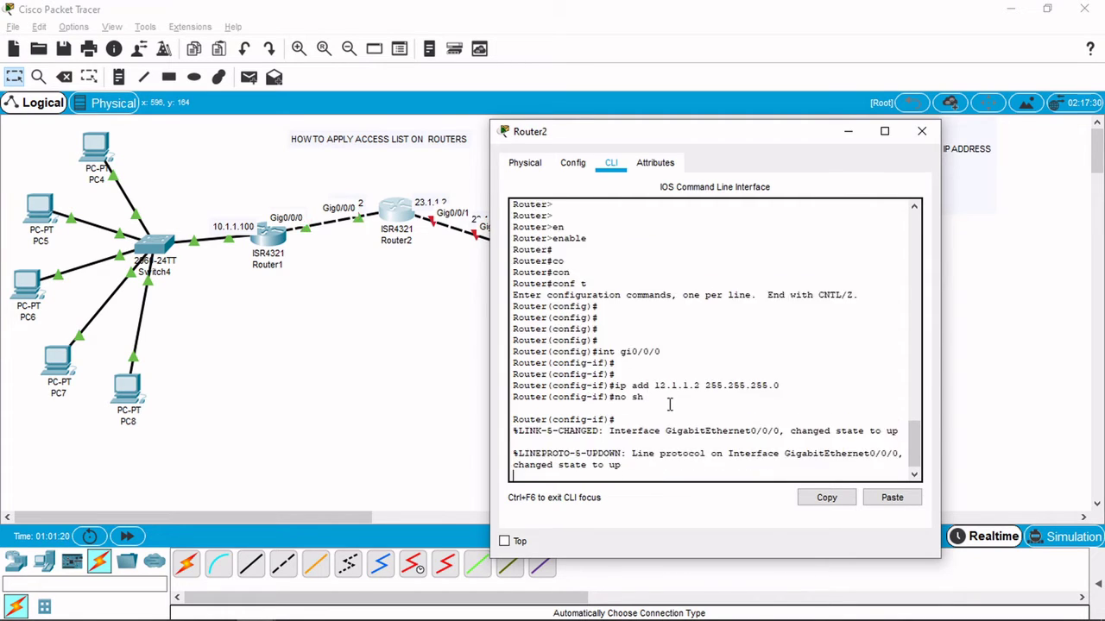
Step: Assign 23.1.1.2 with mask 255.255.255.0 to Router2's interface gi0/0/1 and activate it with no sh
text(int gi)
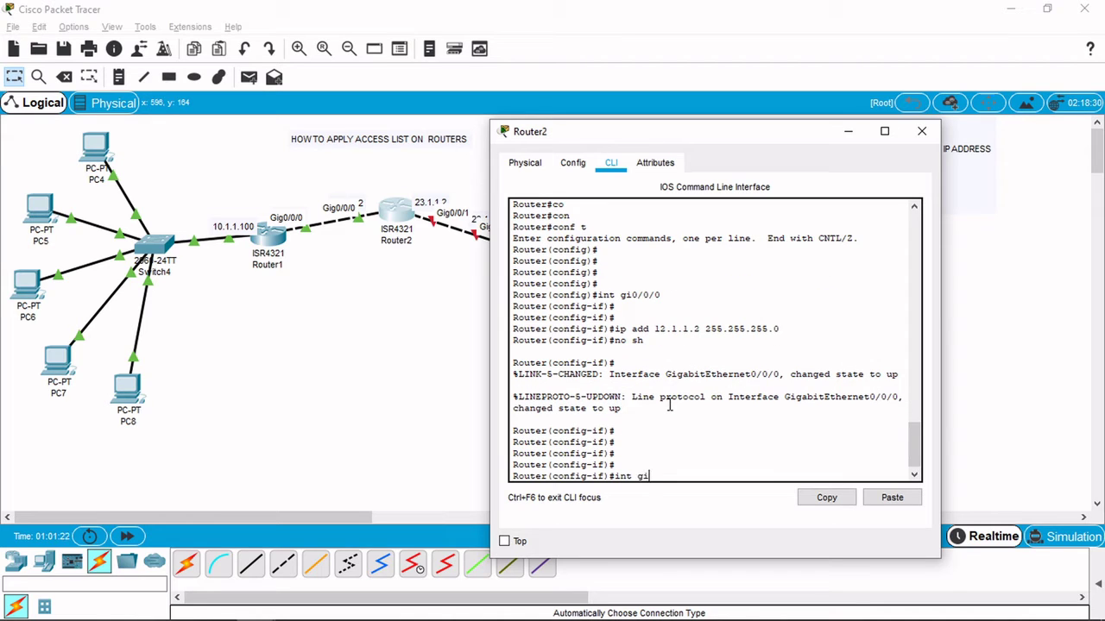
text(0/0/1)
key(Return)
key(Return)
key(Return)
text(ip add)
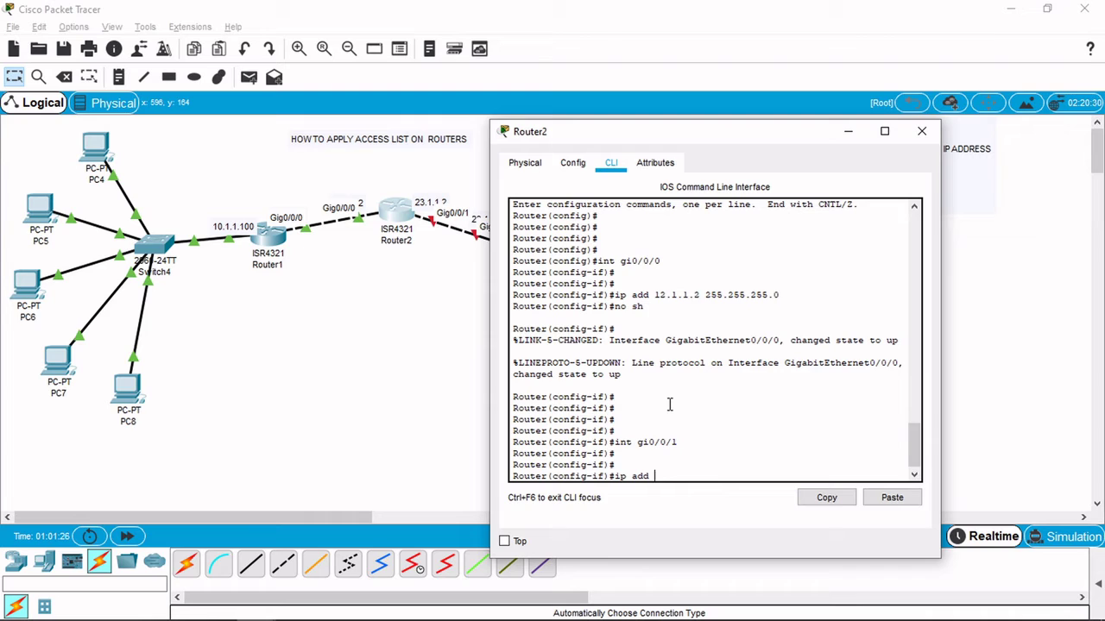
text( 23.1.1.2 255.255.255.0)
key(Return)
key(Return)
text(no)
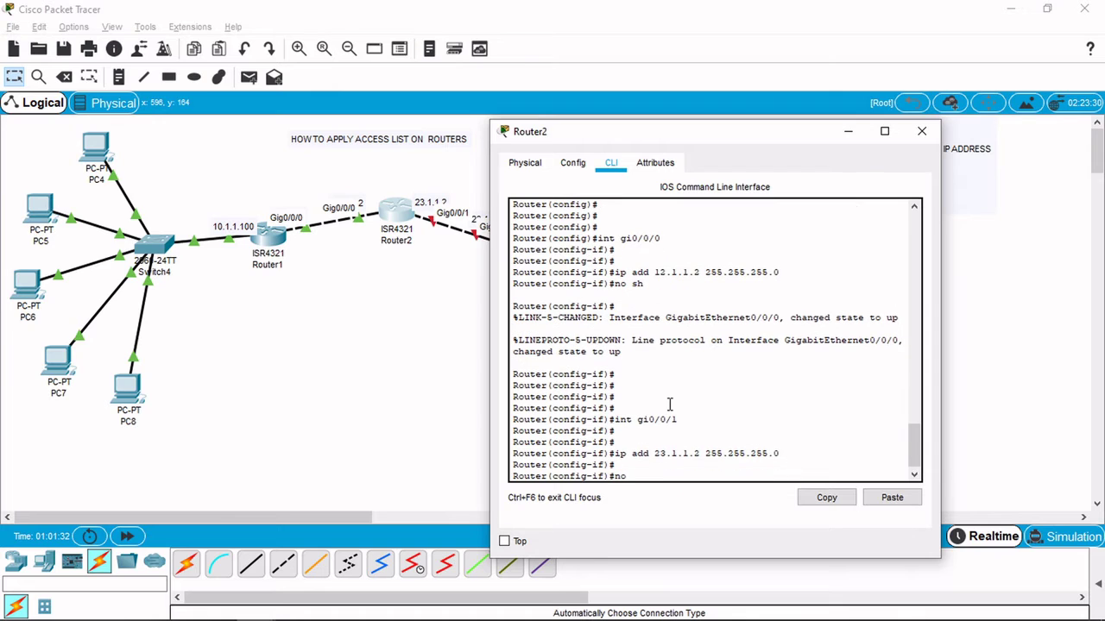
text( sh)
key(Return)
Step: Review Router2's interface addresses and status with do sh ip int bri, then put its window away
text(do sh i)
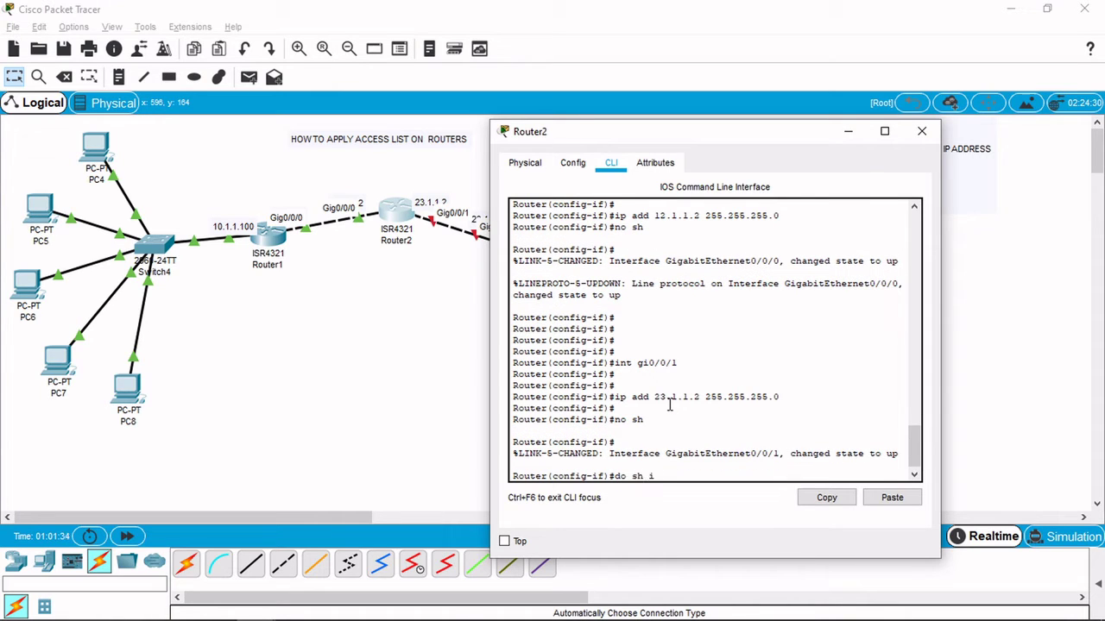
text(p int bri)
key(Return)
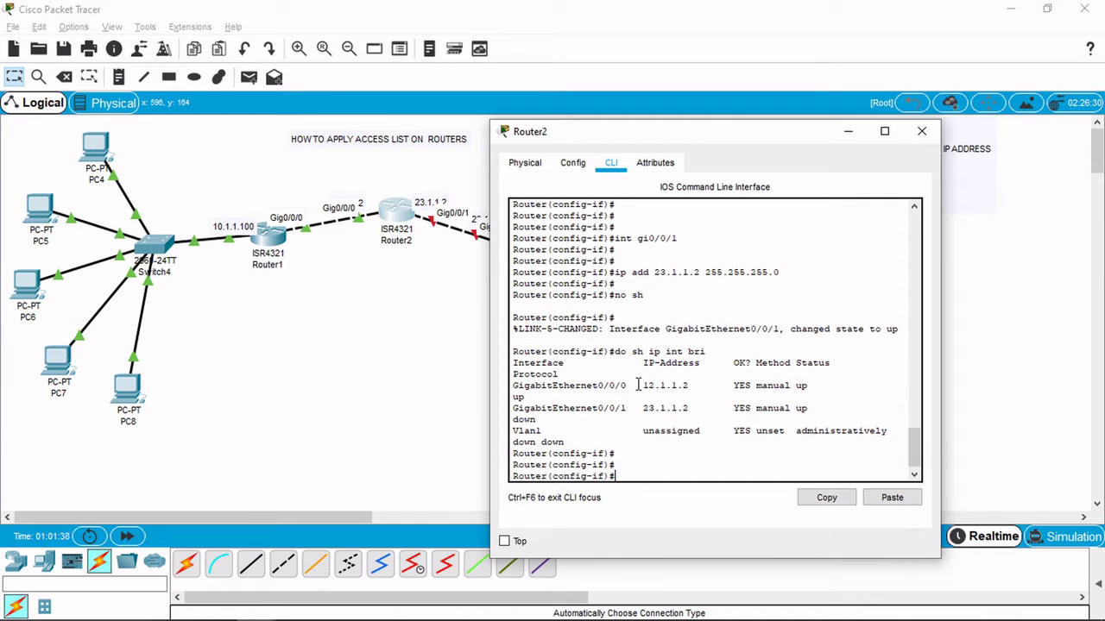
drag(643, 385, 700, 431)
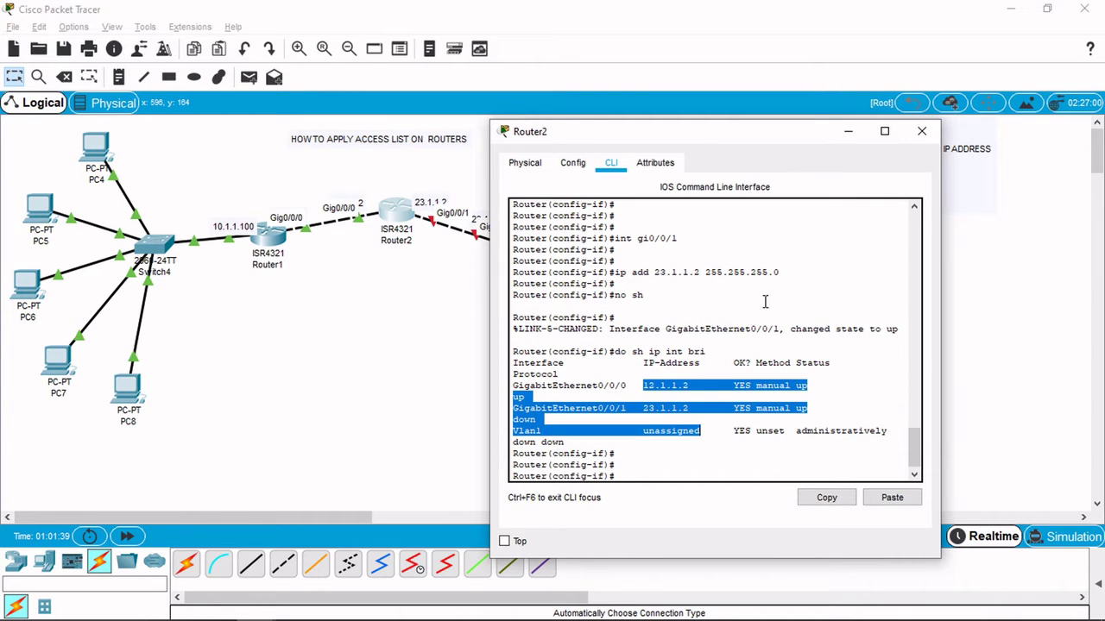
click(848, 132)
Step: Open Router3's command line in a window moved clear of the router topology
click(514, 251)
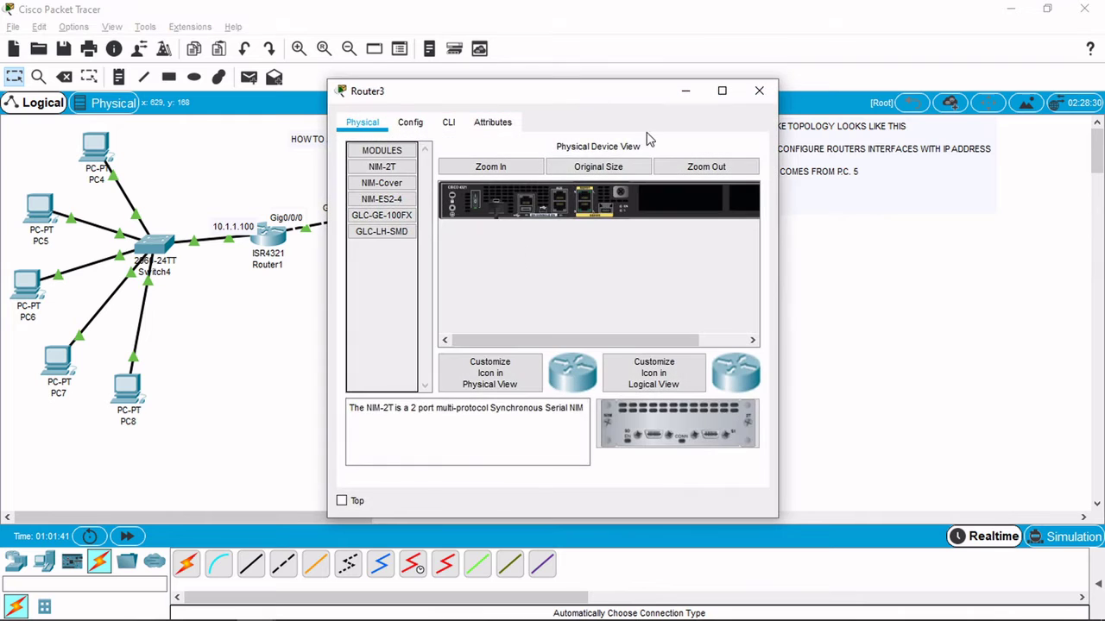
drag(592, 91, 844, 82)
click(658, 113)
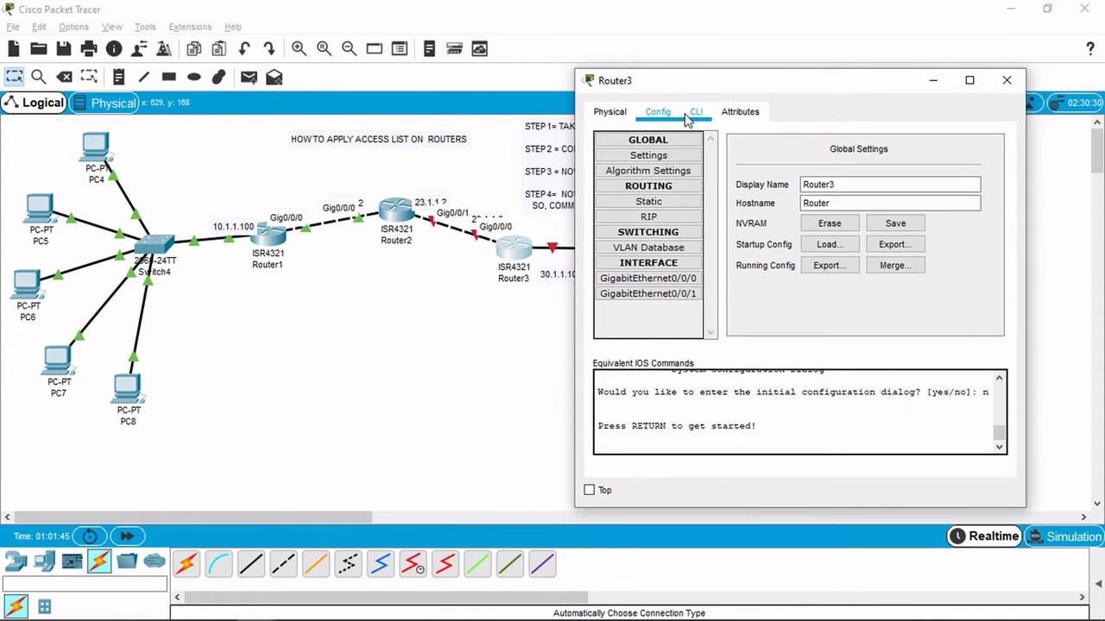
click(695, 113)
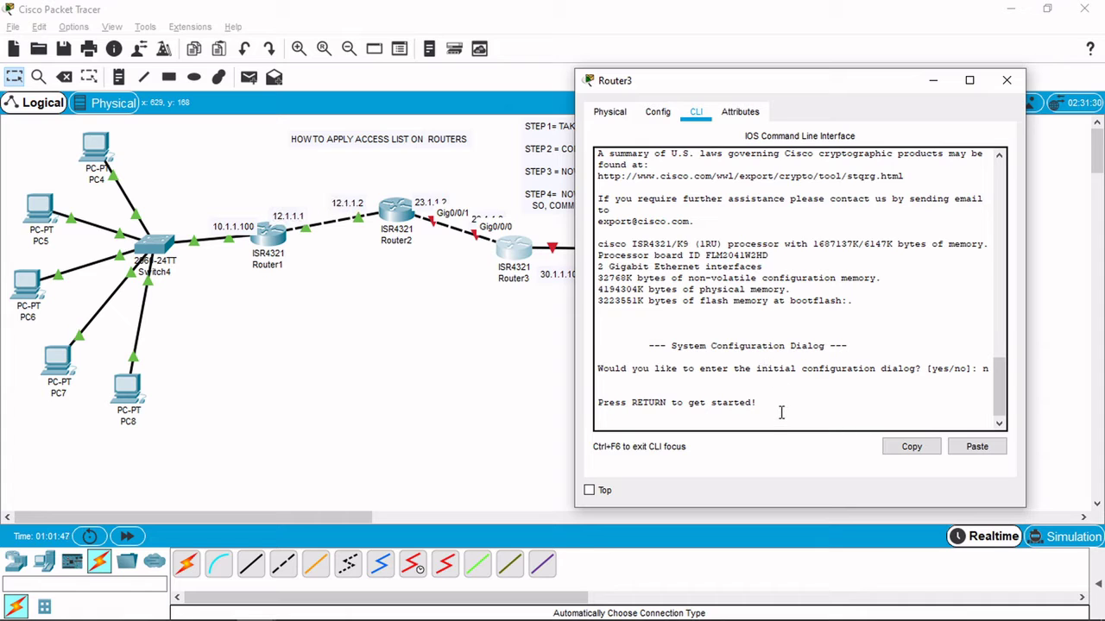
Step: Bring up Router3's prompt and enter privileged and global configuration modes with enable and conf t
key(Return)
key(Return)
key(Return)
key(Return)
text(en)
key(Tab)
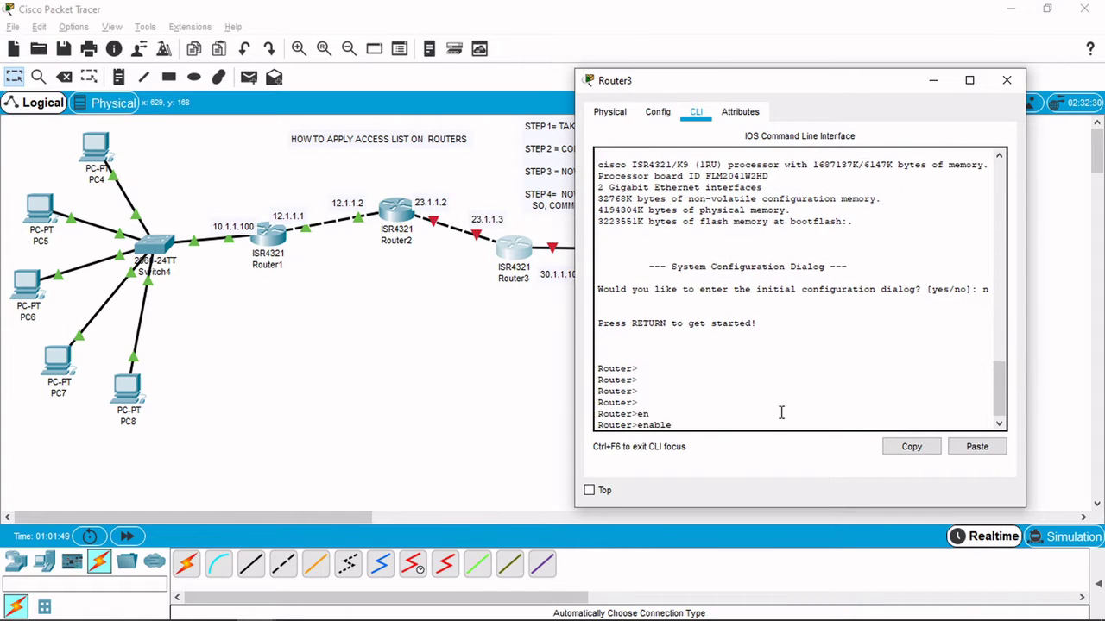
key(Return)
key(Return)
key(Return)
key(Return)
key(Return)
key(Return)
key(Return)
key(Return)
text(c)
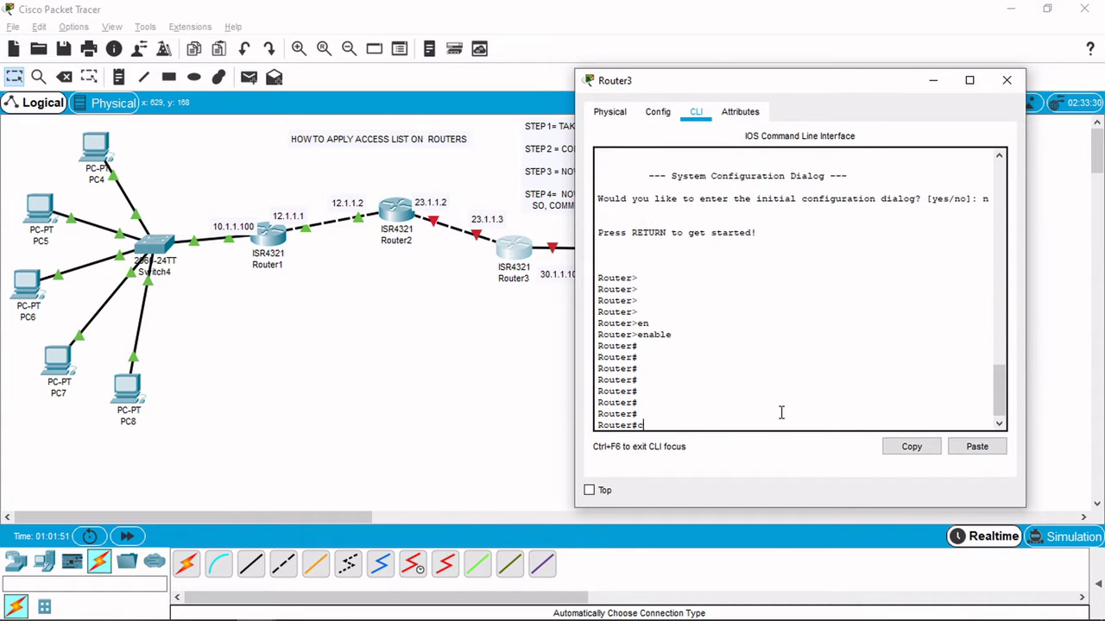
text(onf t)
key(Return)
key(Return)
key(Return)
Step: Assign 23.1.1.3 with mask 255.255.255.0 to Router3's interface gi0/0/0 and activate it with no sh
text(ig)#i)
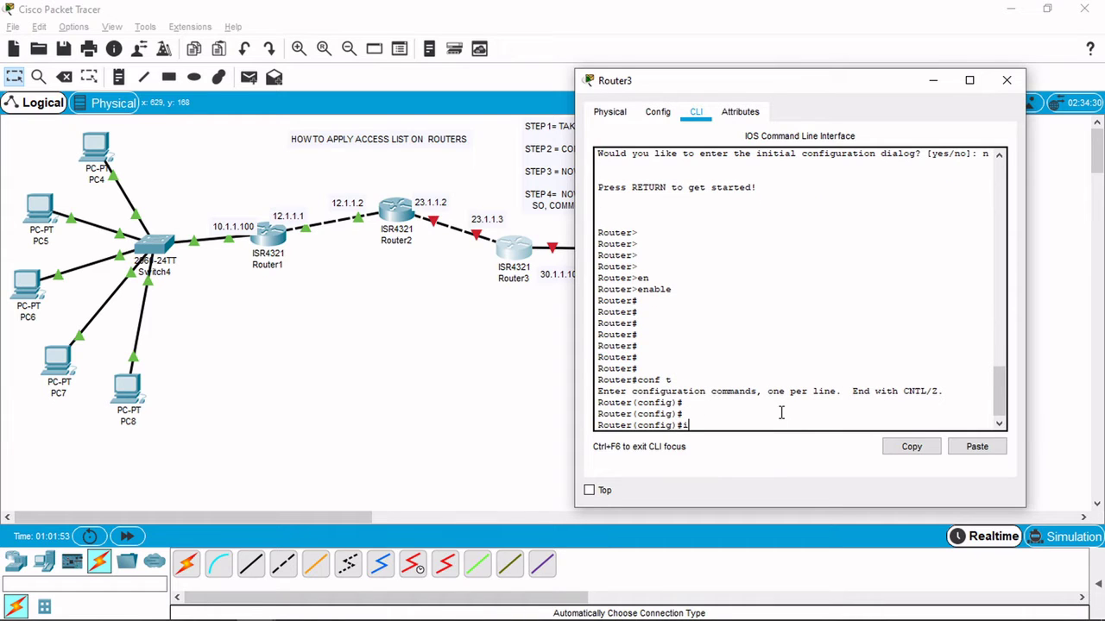
text(nt gi0/0/0)
key(Return)
key(Return)
key(Return)
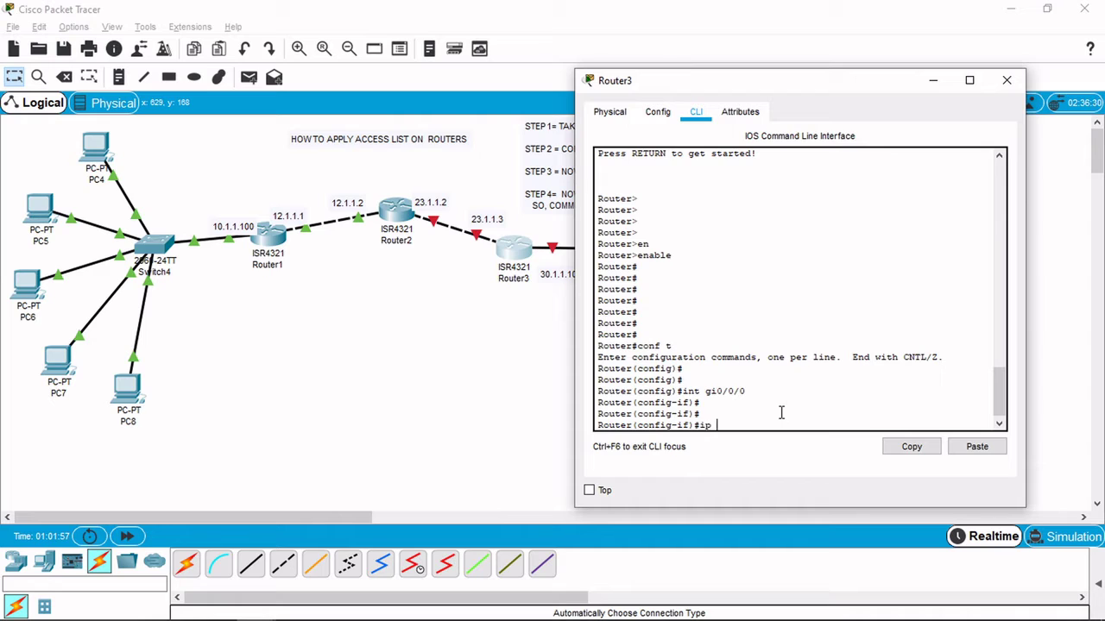
text(ip add 23.1.1.3 255.255.255.0)
key(Return)
text(no)
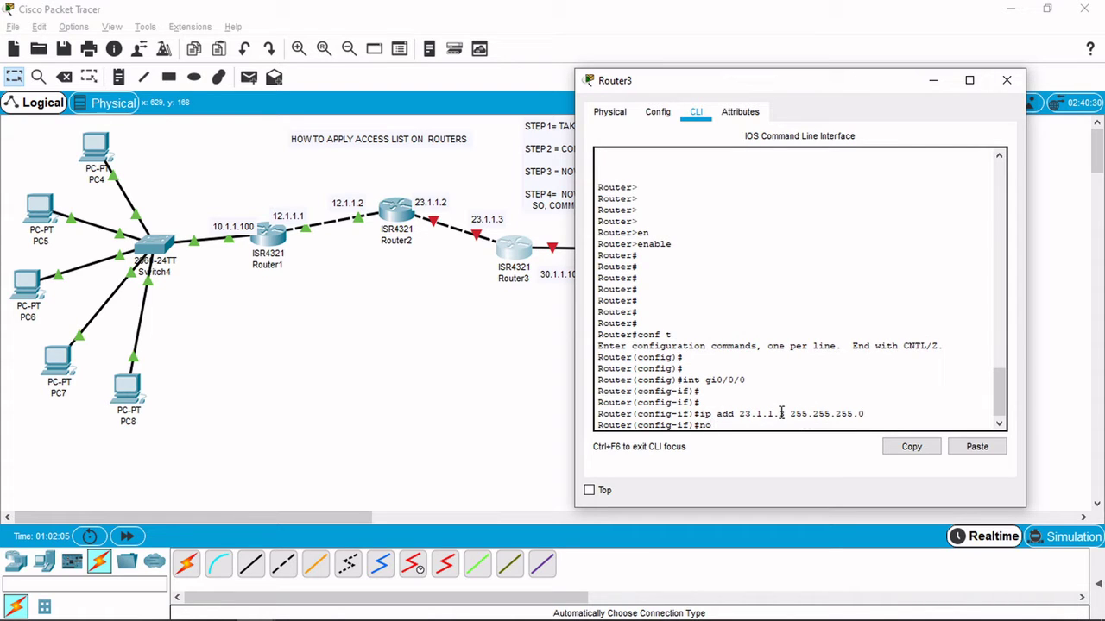
text( sh)
key(Return)
Step: Assign 30.1.1.100 with mask 255.255.255.0 to Router3's interface gi0/0/1 and activate it with no sh
text(int)
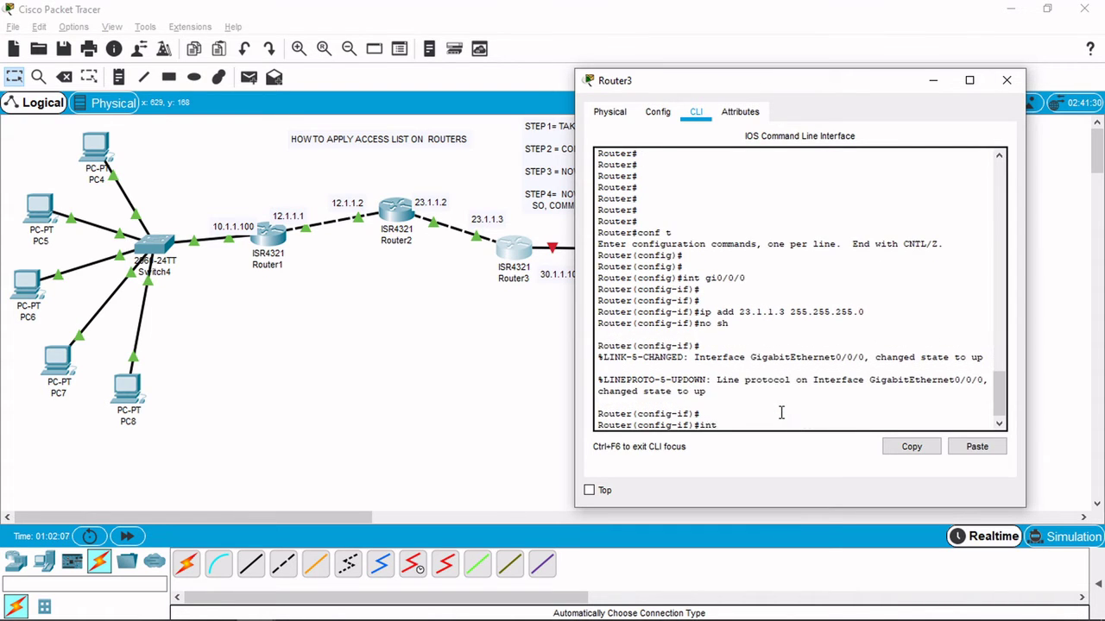
text( gi0/0/1)
key(Return)
text(ip add)
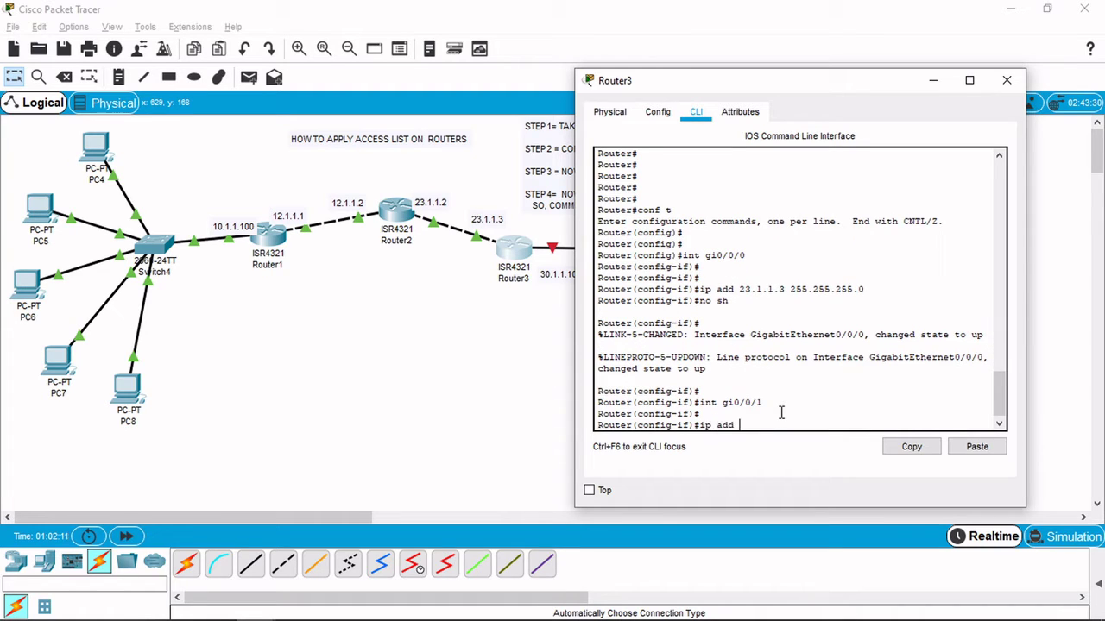
text( 30.1.1.100)
key(Return)
key(Return)
key(Return)
key(Up)
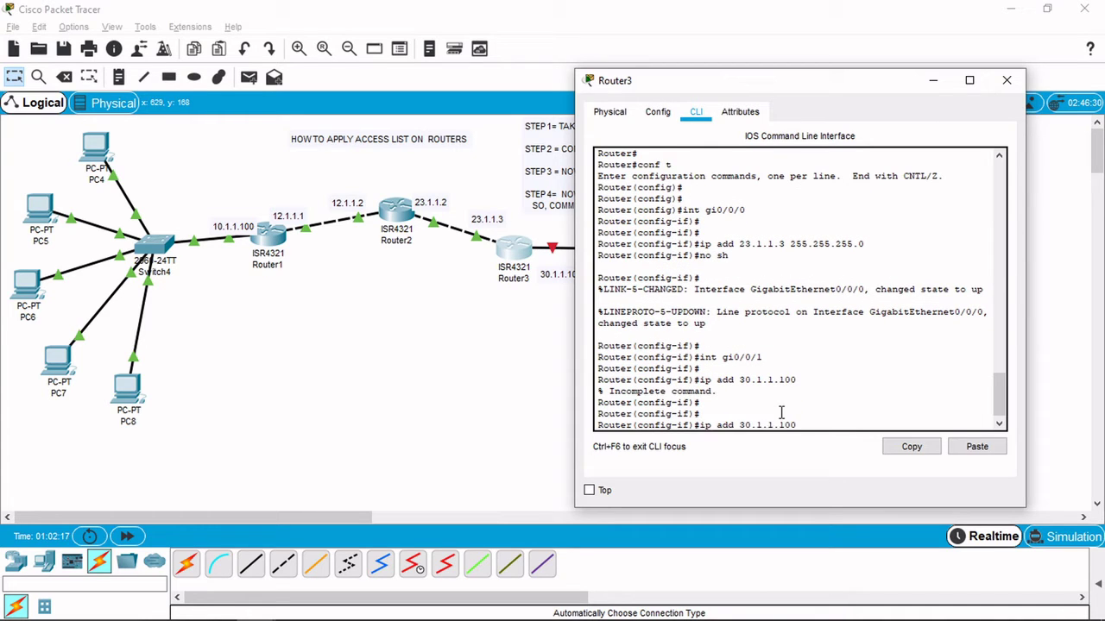
text(255.255.255.0)
key(Return)
text(no)
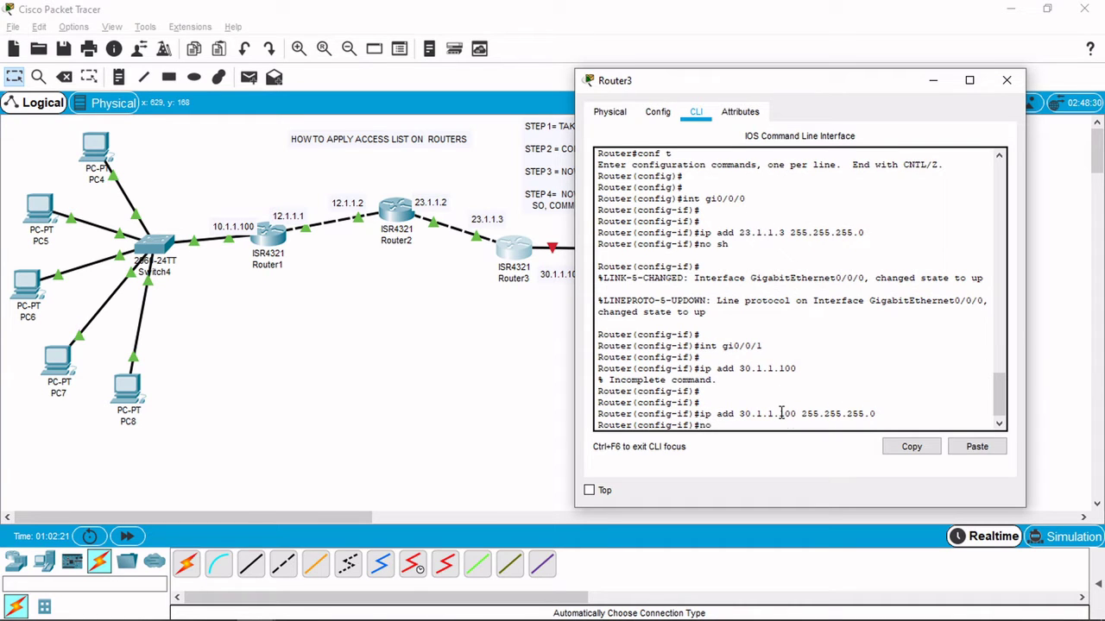
text( sh)
key(Return)
key(Return)
key(Return)
key(Return)
Step: Review Router3's interface addresses and status with do sh ip int bri, then put its window away
text(do)
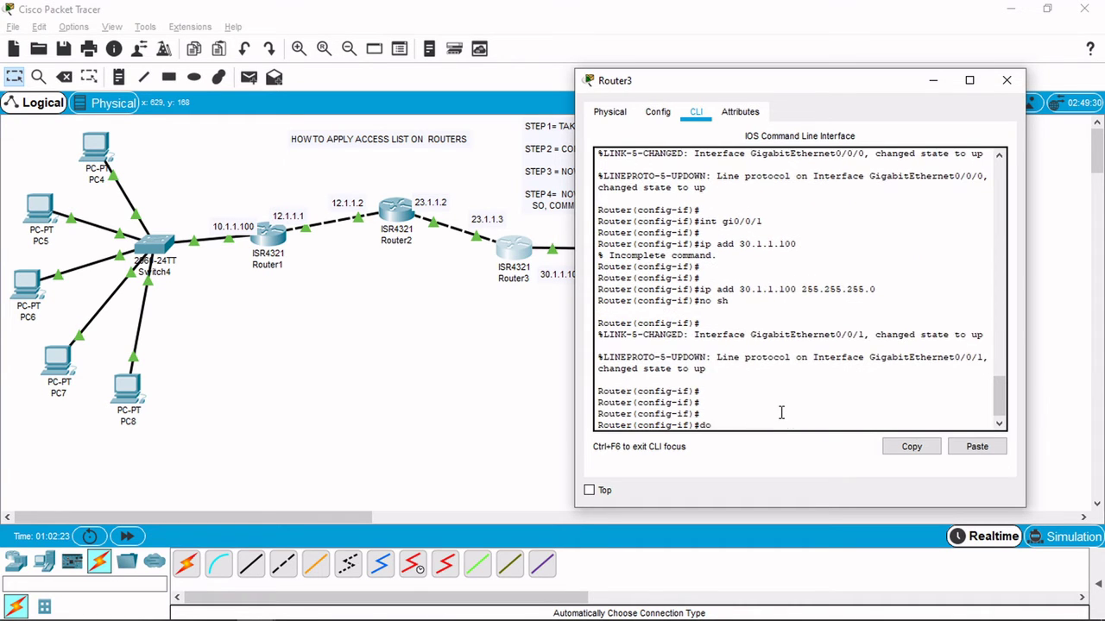
text( sh ip int bri)
key(Return)
key(Return)
key(Return)
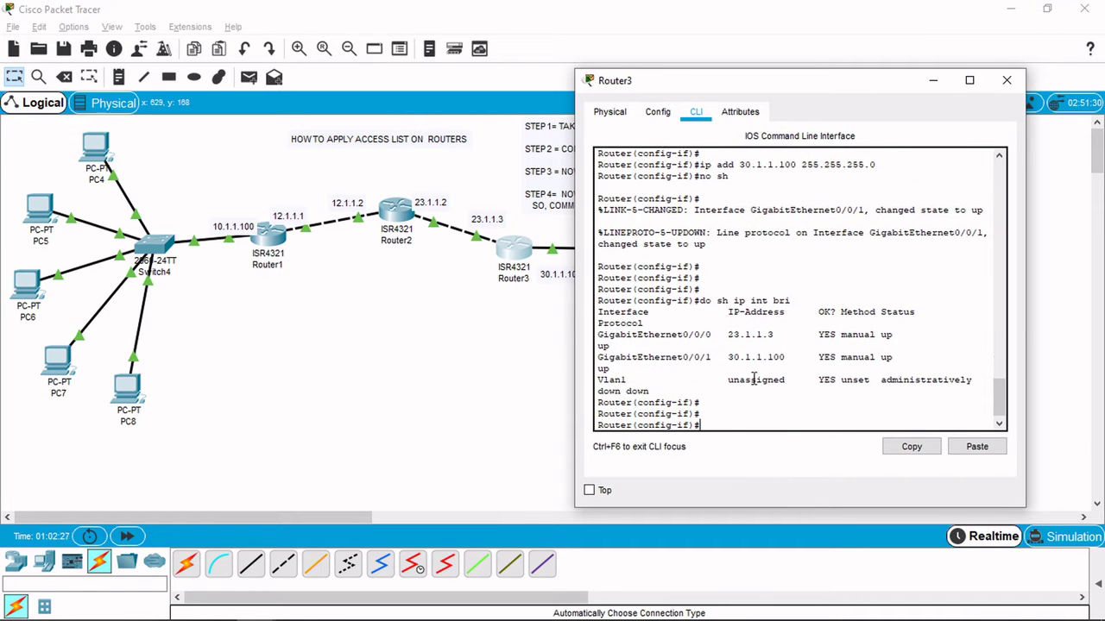
drag(728, 335, 784, 380)
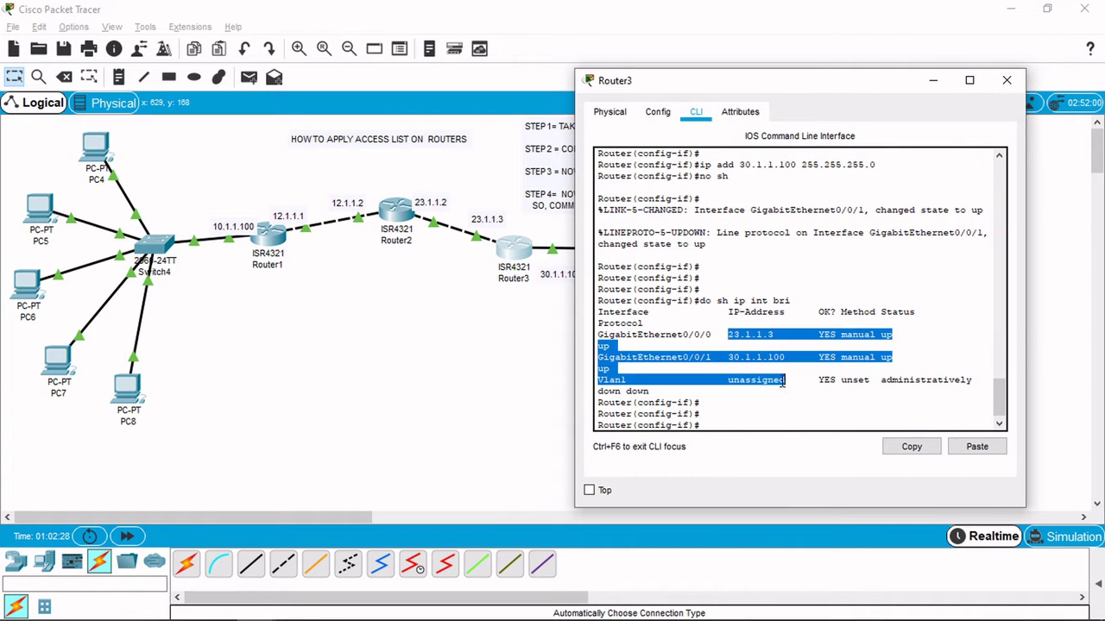
click(933, 80)
Step: Give PC9 the static IP address 30.1.1.1, subnet mask 255.255.255.0 and default gateway 30.1.1.100, then put its window away
click(739, 231)
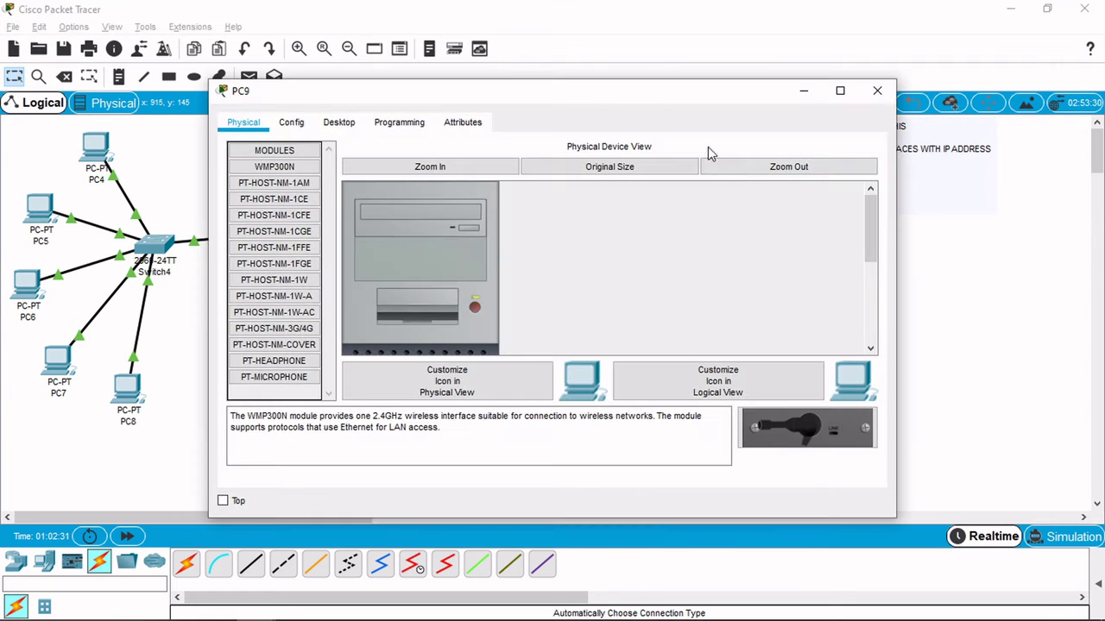
click(339, 123)
click(308, 195)
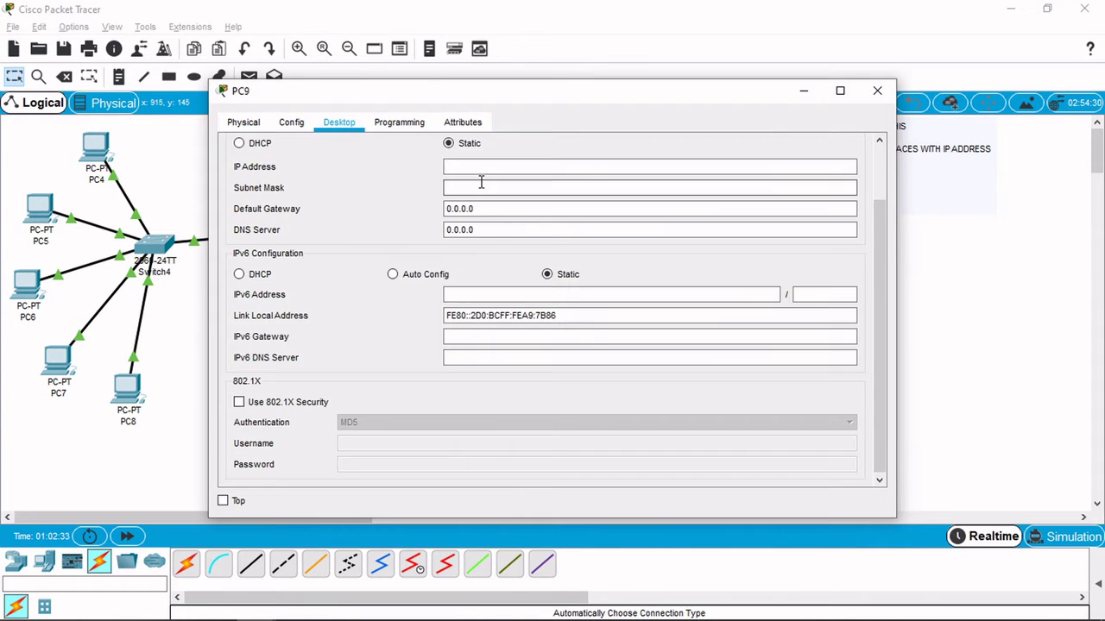
click(486, 172)
text(30.1.1.1)
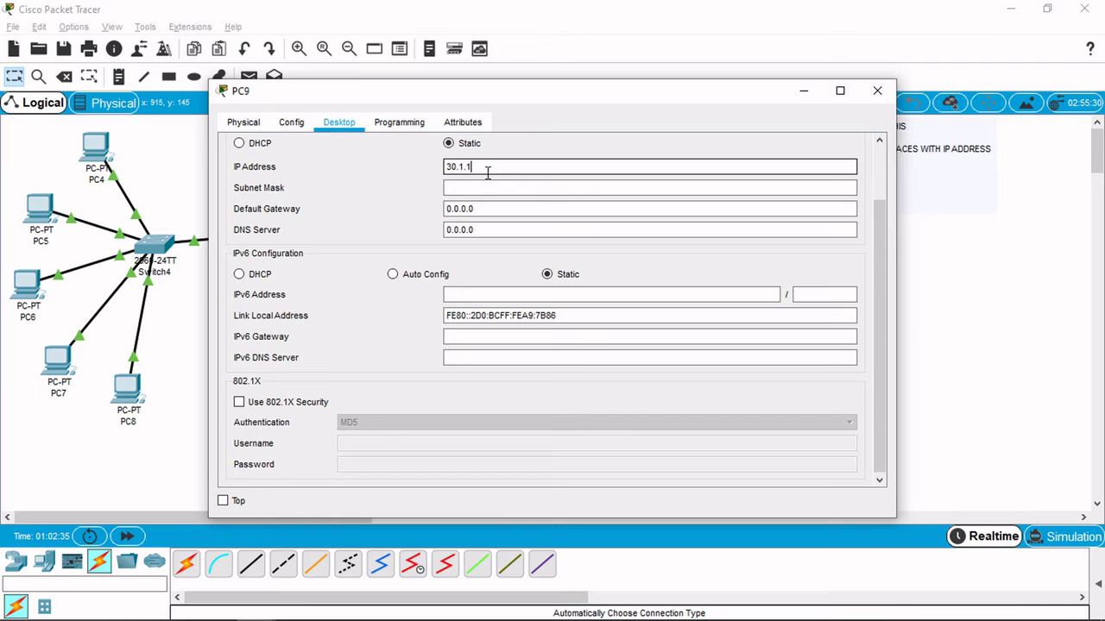
key(Tab)
text(255)
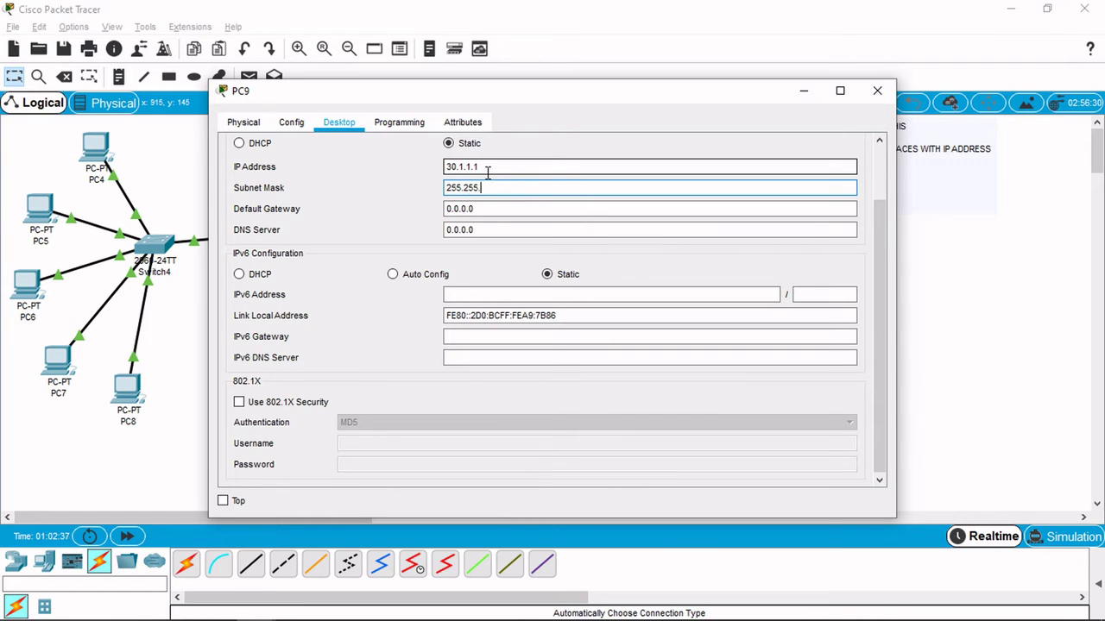
text(.255.255.0)
key(Tab)
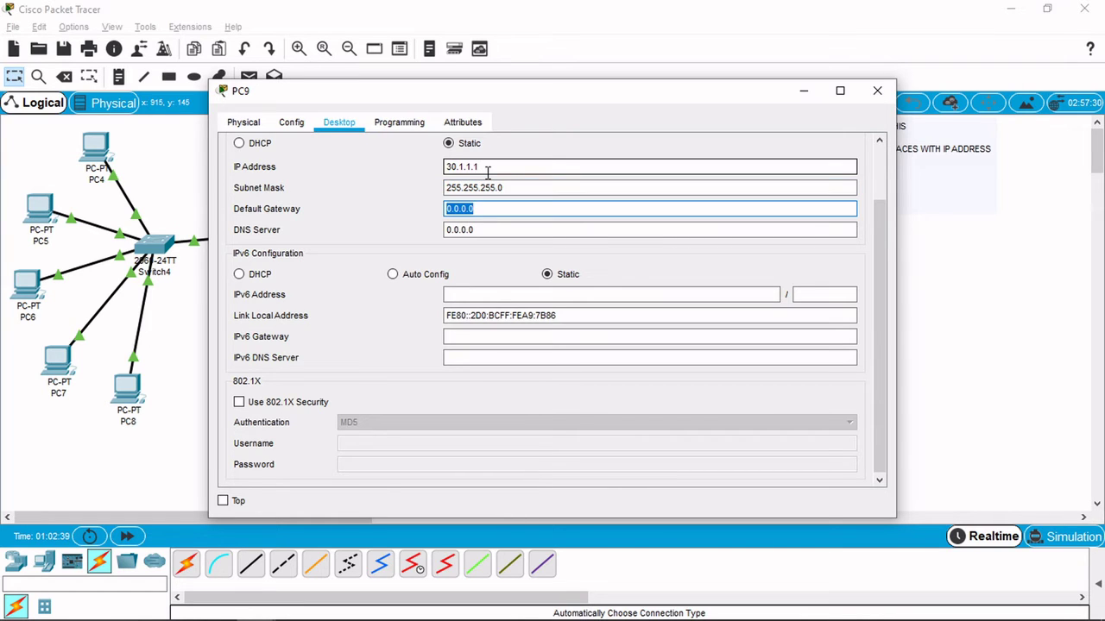
text(30.1.1.1000)
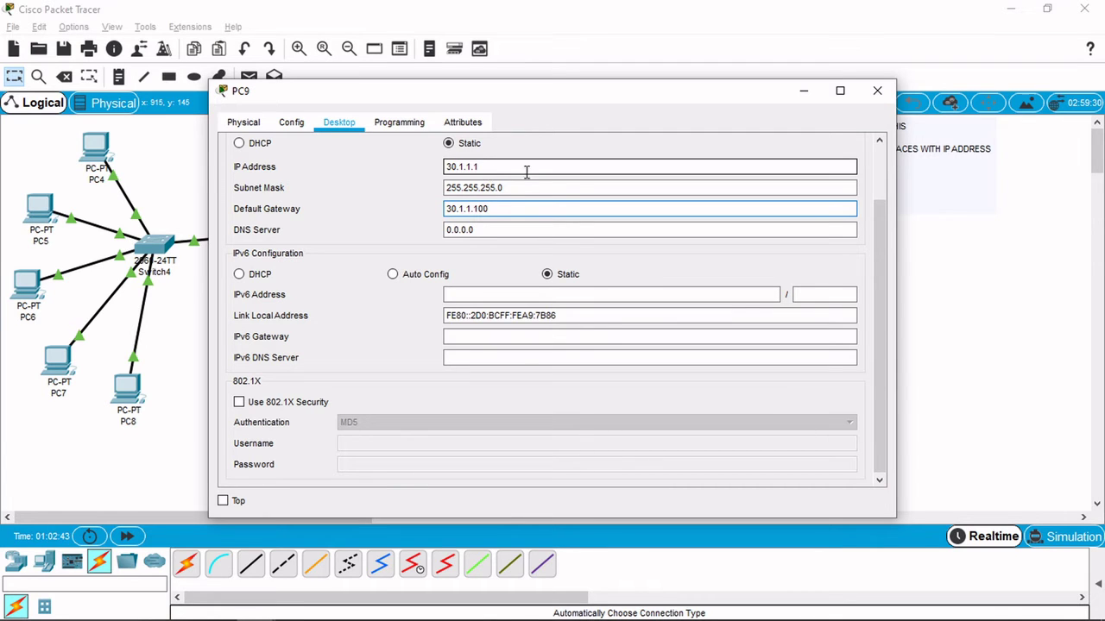
click(804, 90)
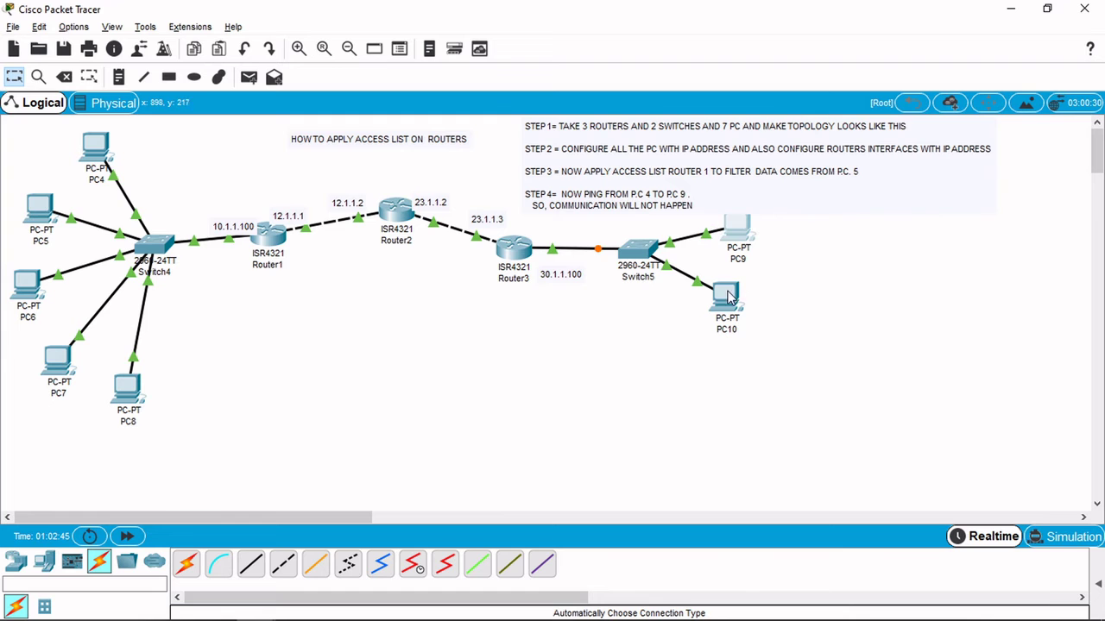
Step: Give PC10 the static IP address 30.1.1.2, subnet mask 255.255.255.0 and default gateway 30.1.1.100, and put its window away
click(726, 298)
click(340, 124)
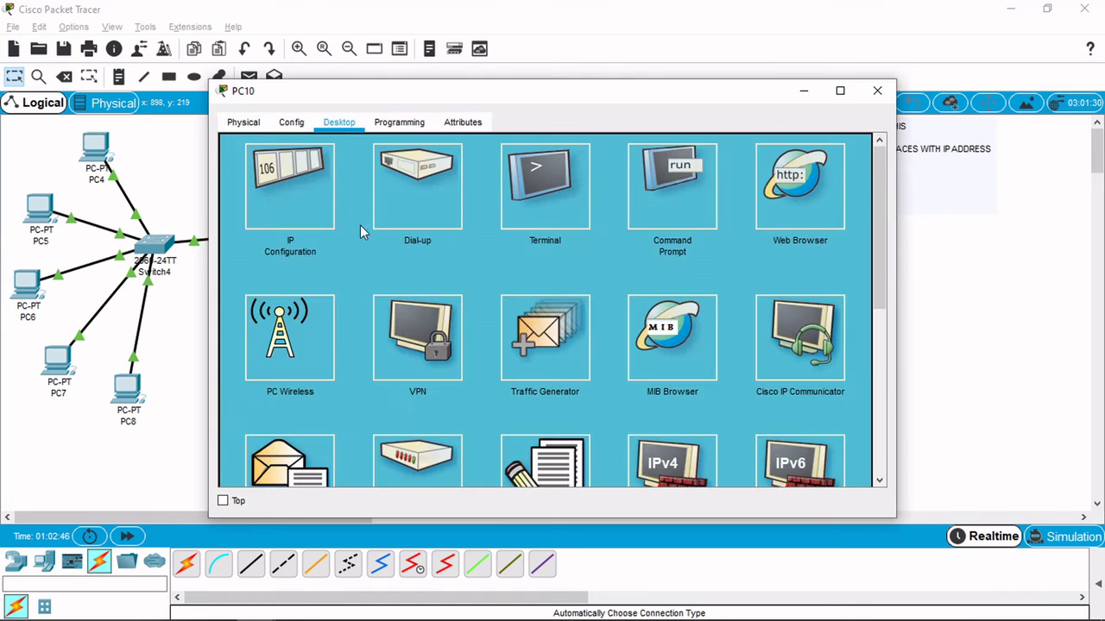
click(249, 199)
click(486, 166)
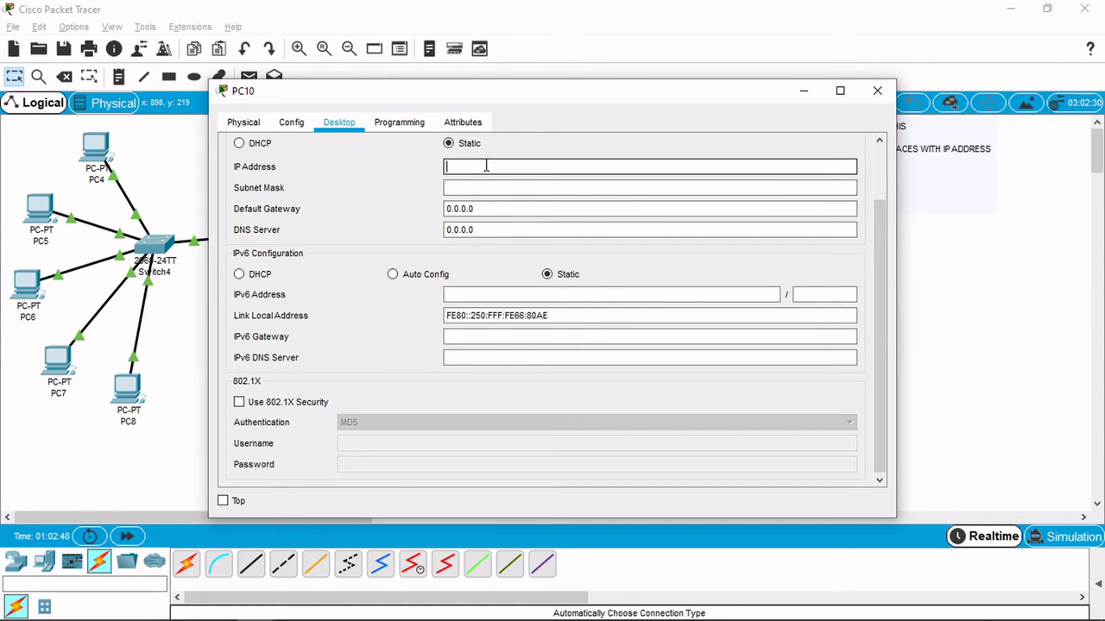
text(30.1.1)
key(Tab)
text(255.255)
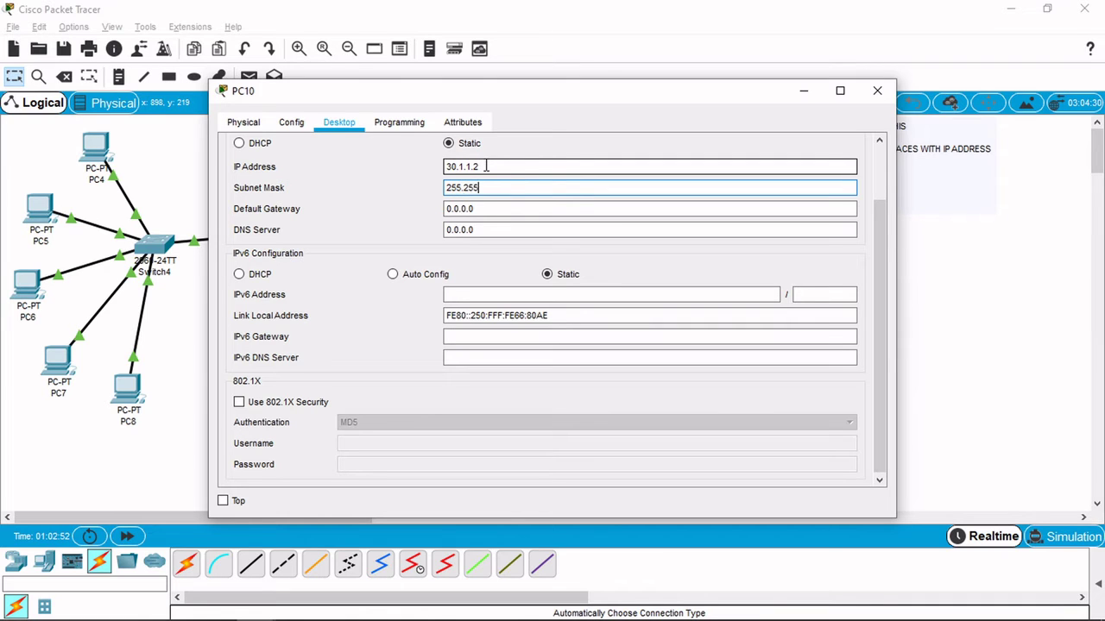
text(.255.255.0)
key(Tab)
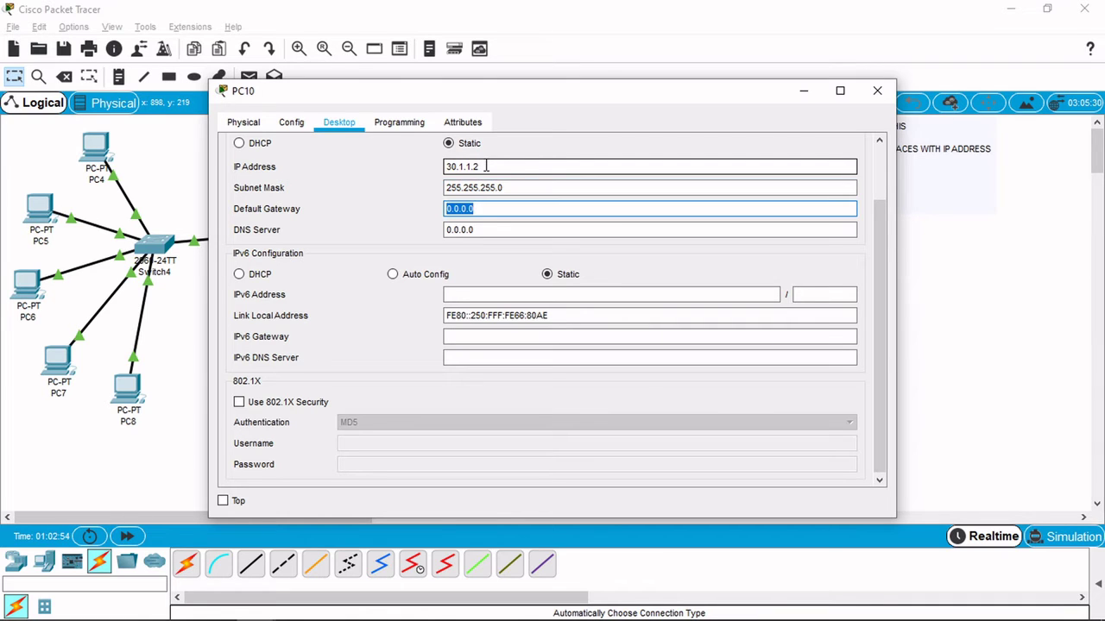
text(30.1.1.100)
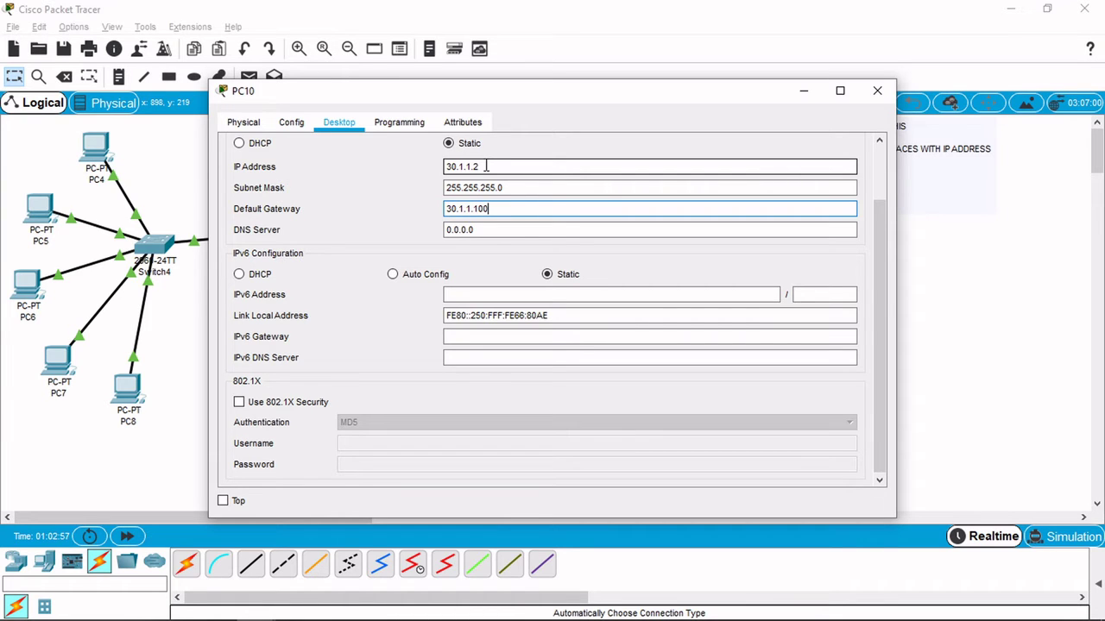
click(804, 101)
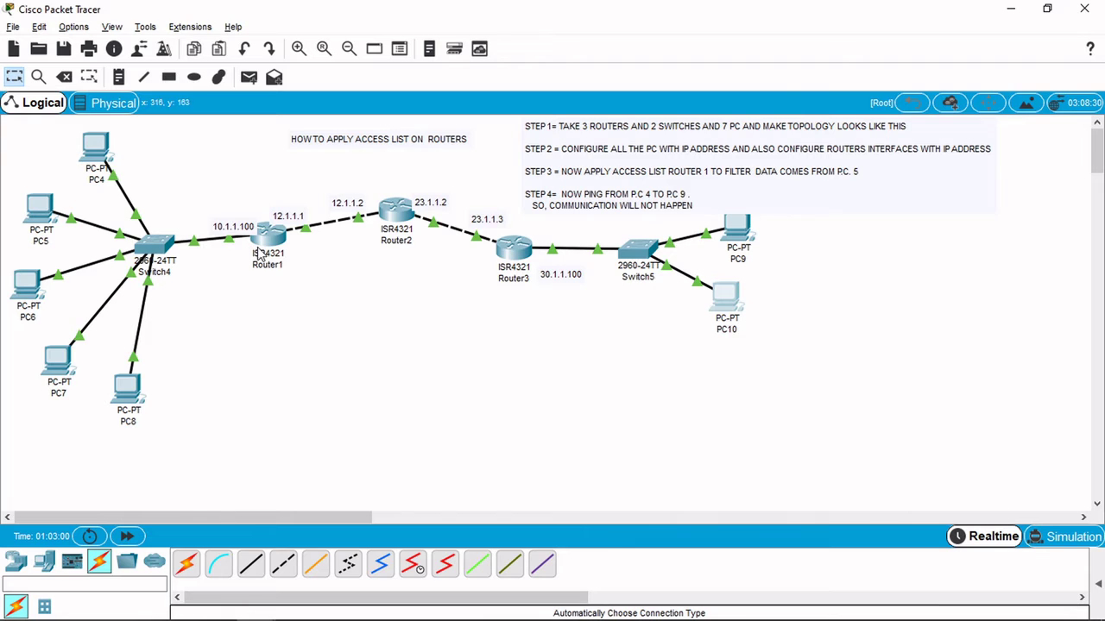
Step: Review Router1's routing table with do sh ip route, examining its directly connected networks
click(268, 244)
click(476, 399)
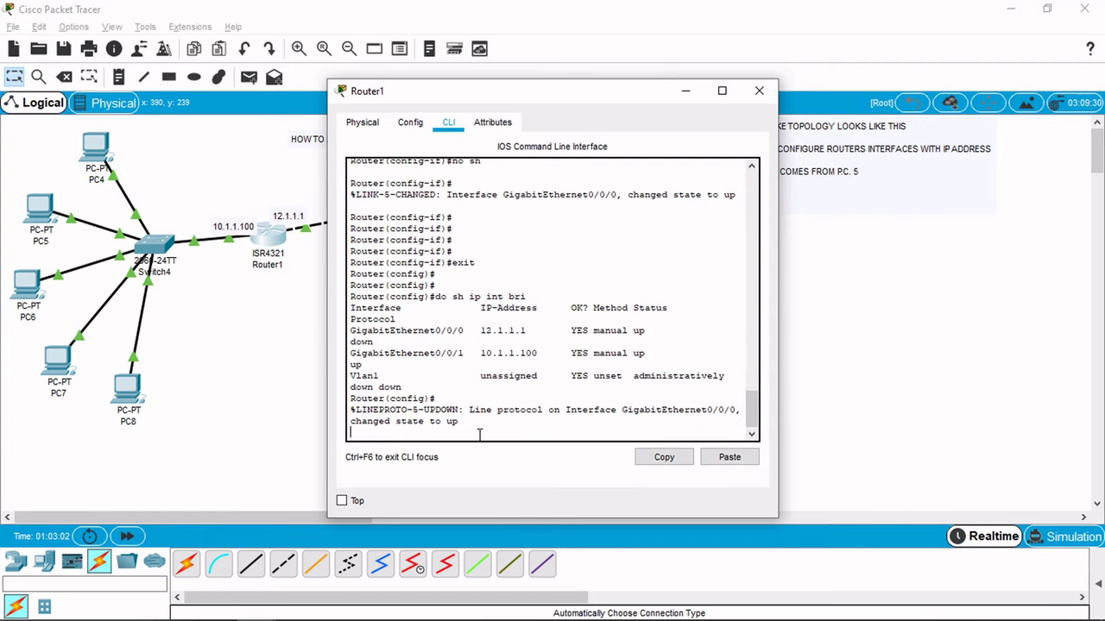
key(Return)
key(Return)
key(Return)
text(do sh)
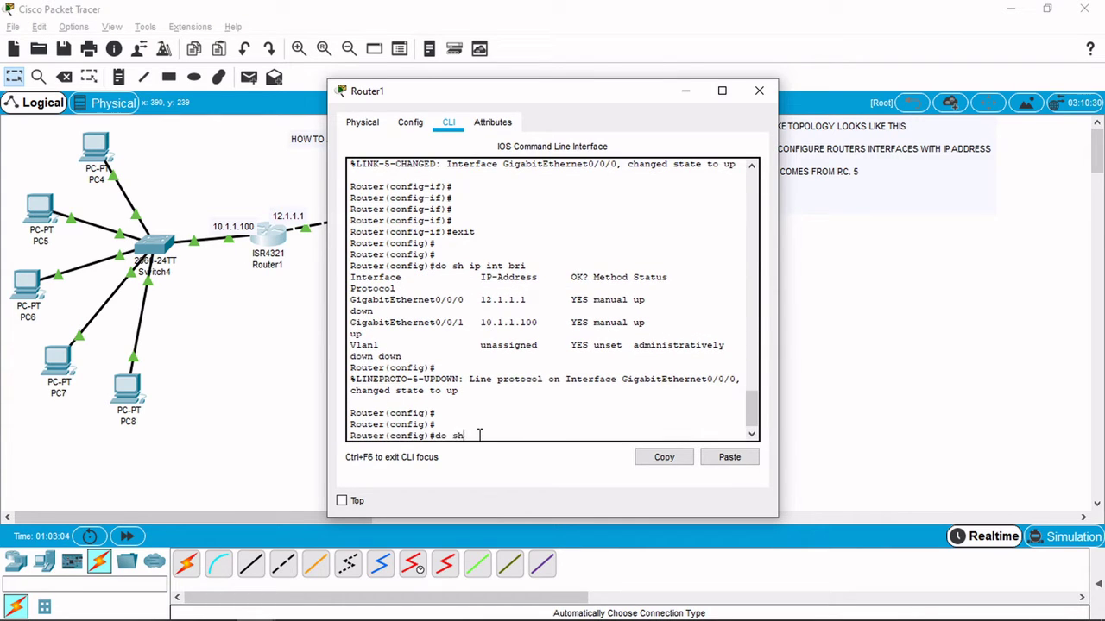
text( ip route)
key(Return)
key(Return)
key(Return)
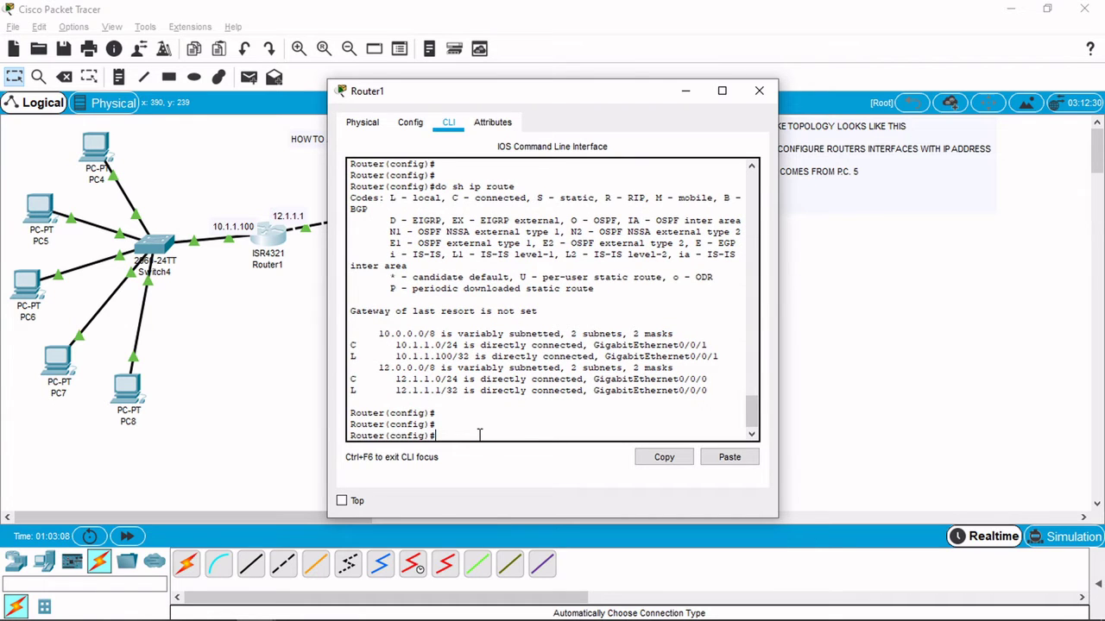
drag(351, 322, 465, 406)
click(466, 414)
Step: Start EIGRP on Router1 with autonomous system number 100 using router eigrp 100
click(453, 425)
text(router eigrp 100)
key(Return)
key(Return)
key(Return)
key(Return)
key(Return)
key(Return)
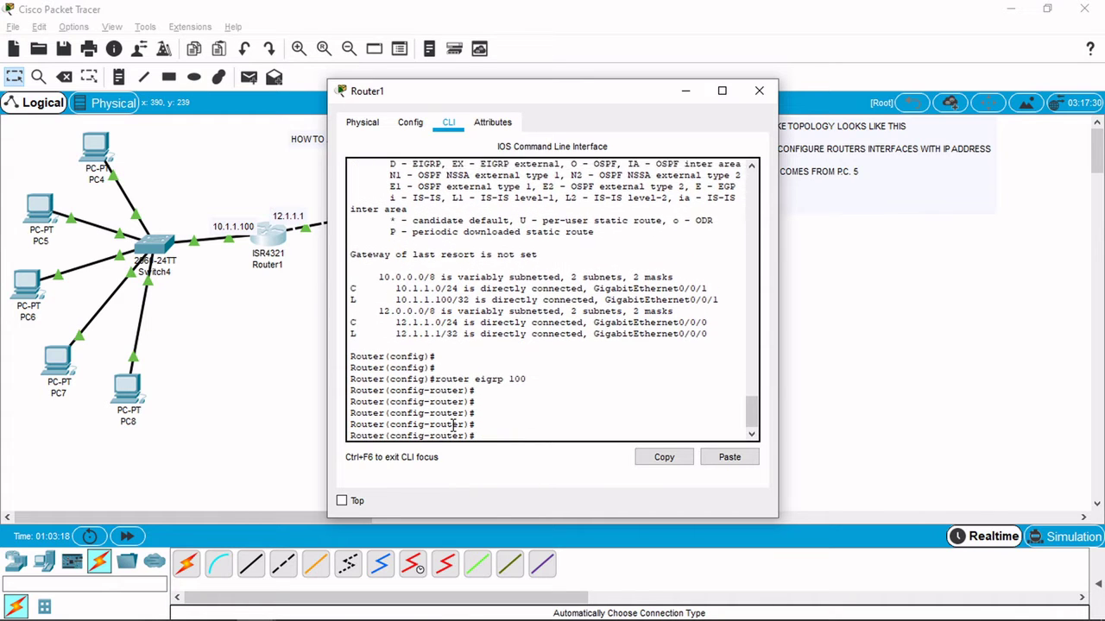
Step: Disable automatic summarization for Router1's EIGRP process with no auto-summary
text(no au)
key(Tab)
key(Return)
key(Return)
key(Return)
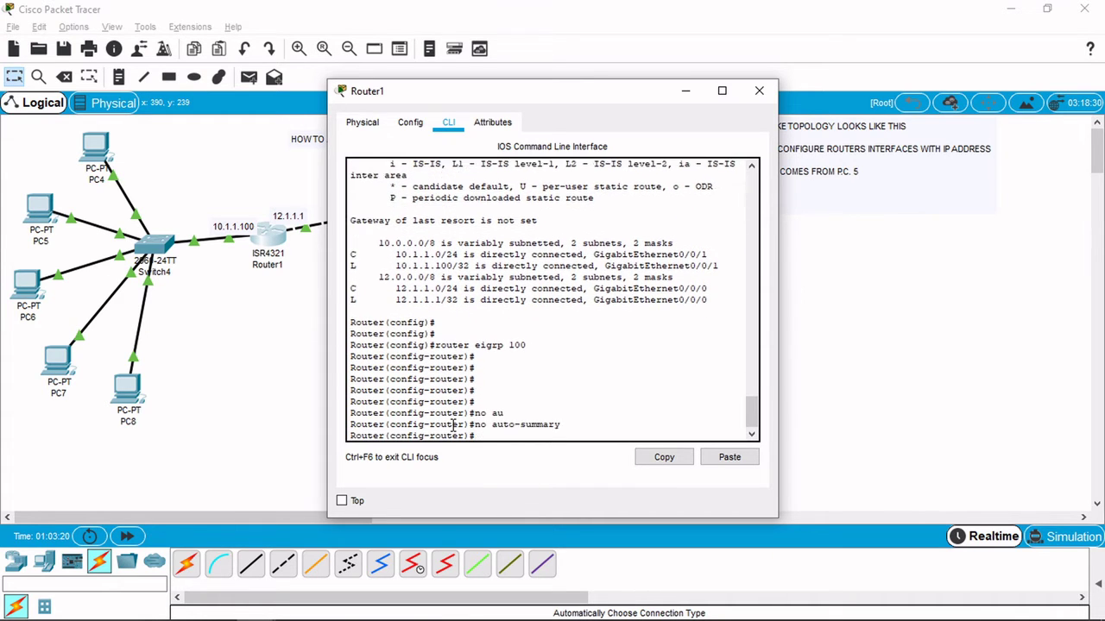
Step: Advertise all of Router1's networks in EIGRP with network 0.0.0.0
text(net)
key(Tab)
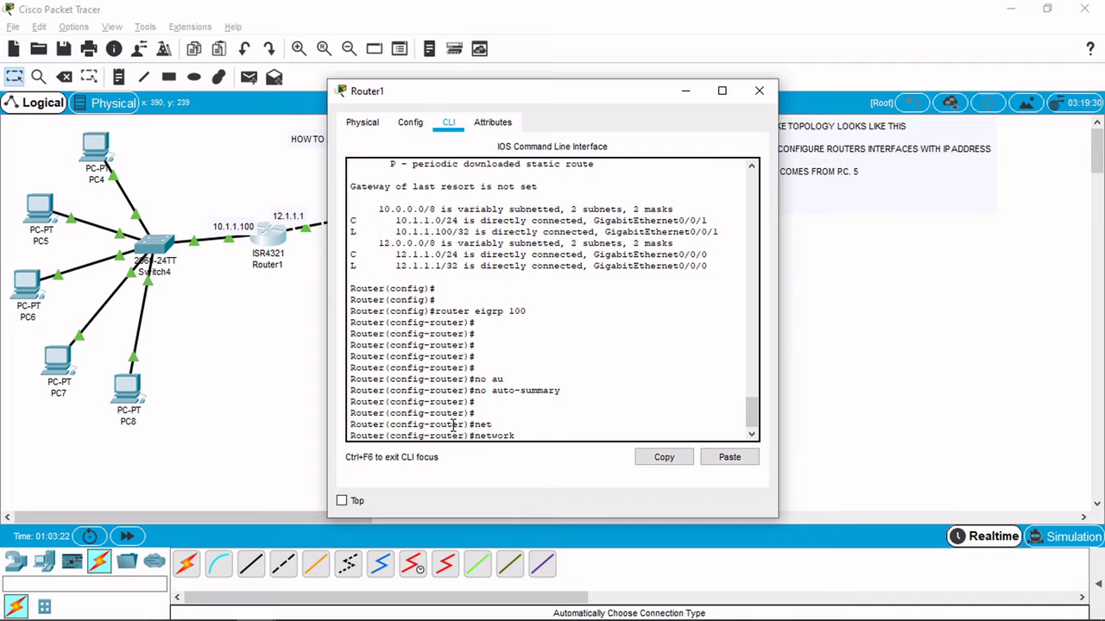
text(0.0.0)
key(Return)
key(Return)
key(Return)
key(Return)
key(Return)
key(Return)
Step: Leave Router1's EIGRP configuration mode with exit and put its window away
text(exit)
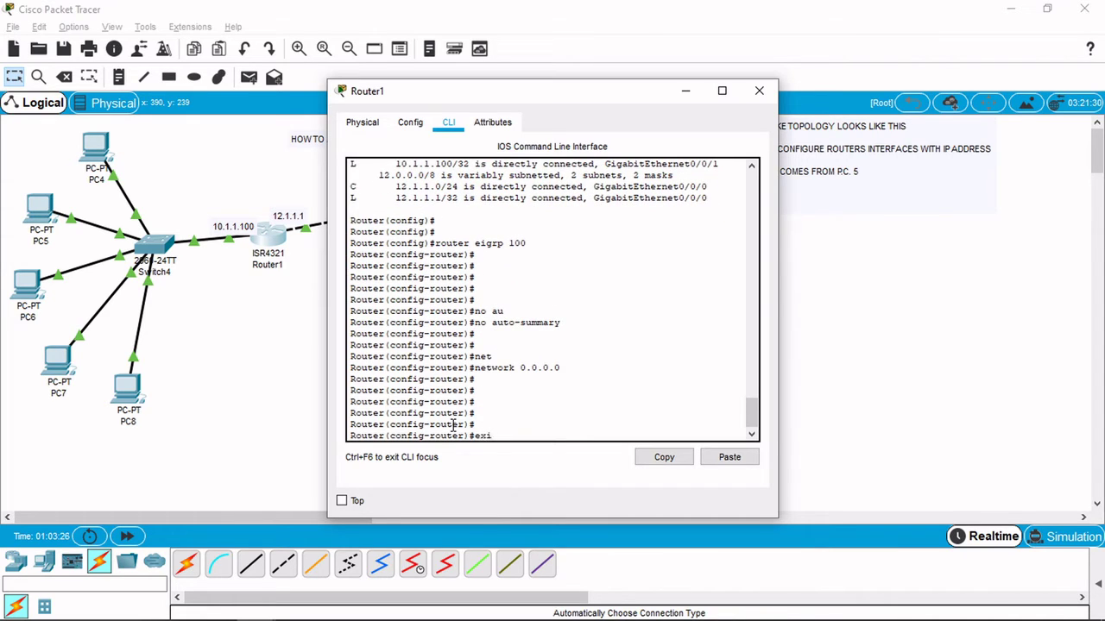
key(Return)
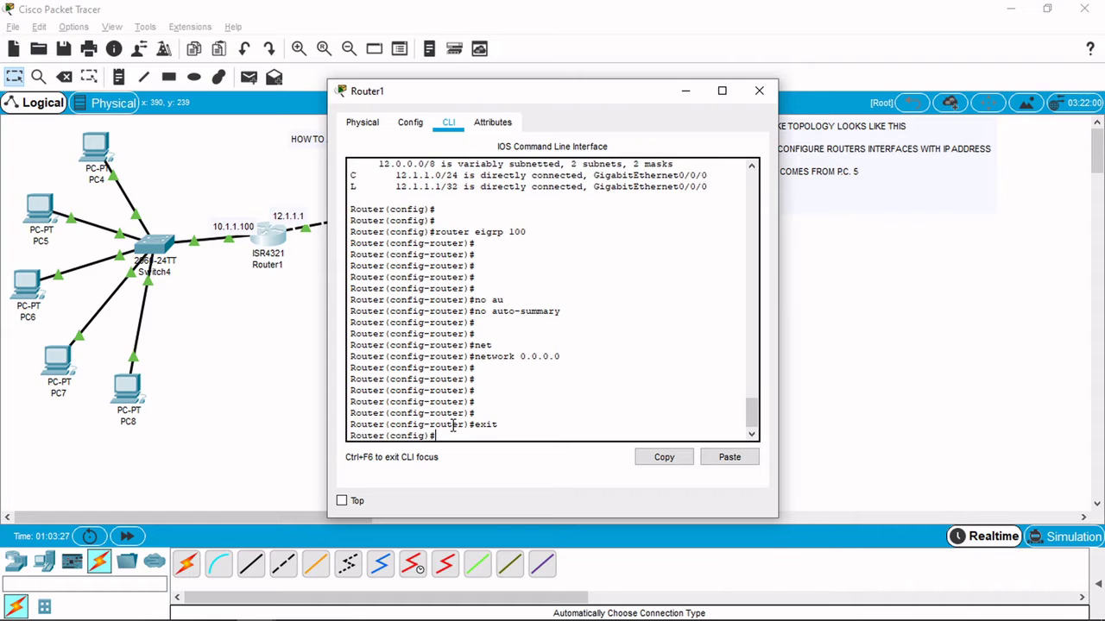
click(687, 90)
Step: In Router2's CLI, exit interface configuration mode and start EIGRP with router eigrp 100
click(397, 210)
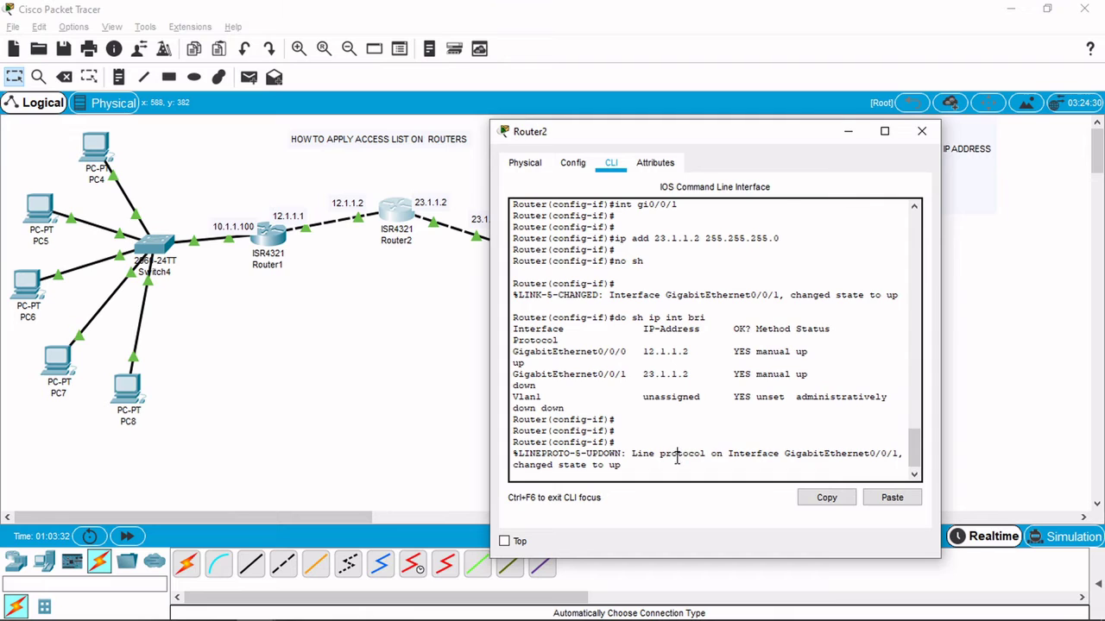
key(Return)
key(Return)
key(Return)
key(Return)
key(Return)
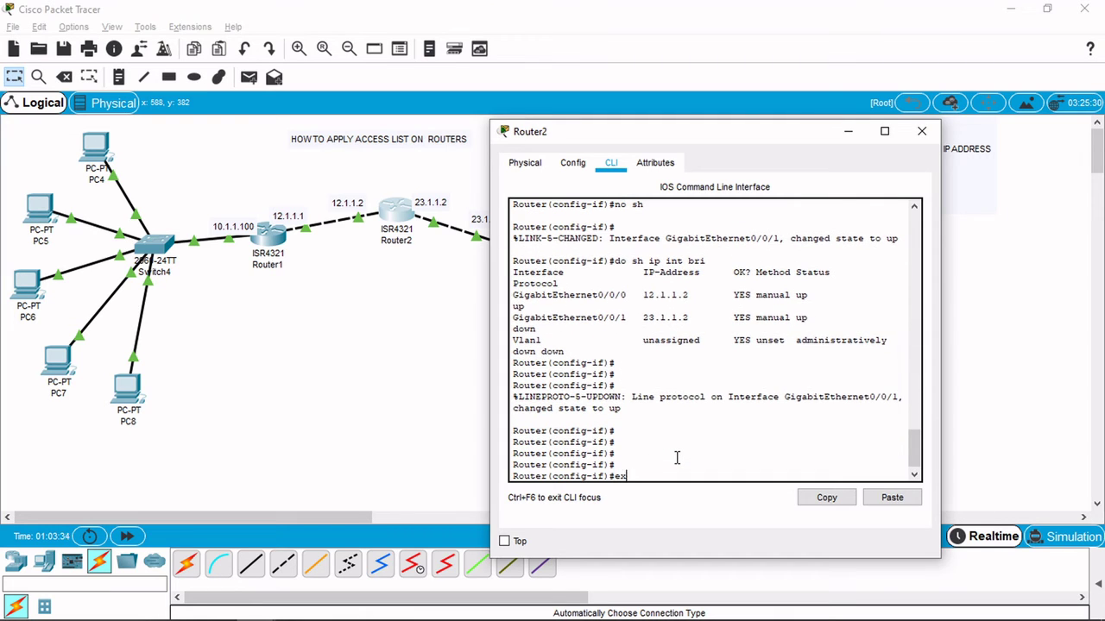
text(exit)
key(Return)
key(Return)
key(Return)
text(r(config)#r)
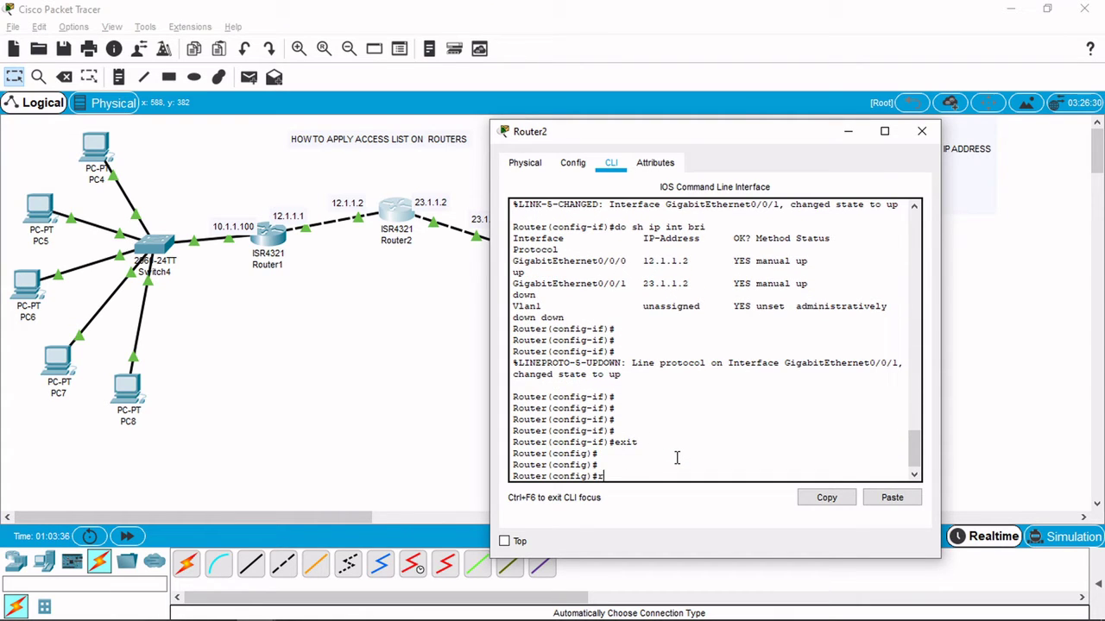
text(outer)
key(Tab)
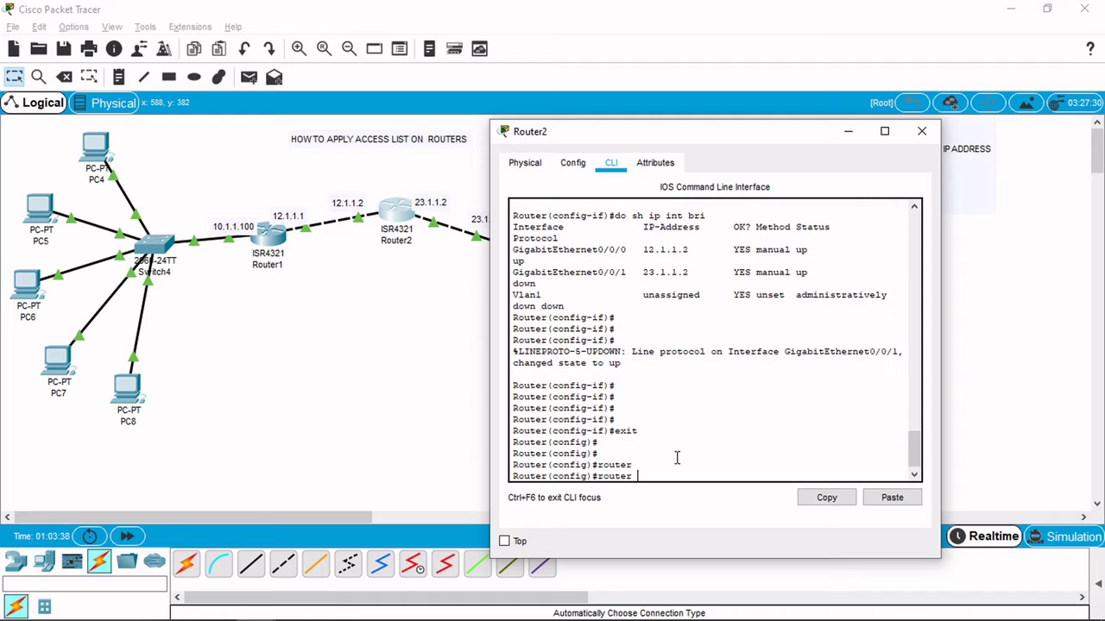
text(eigrp 100)
key(Return)
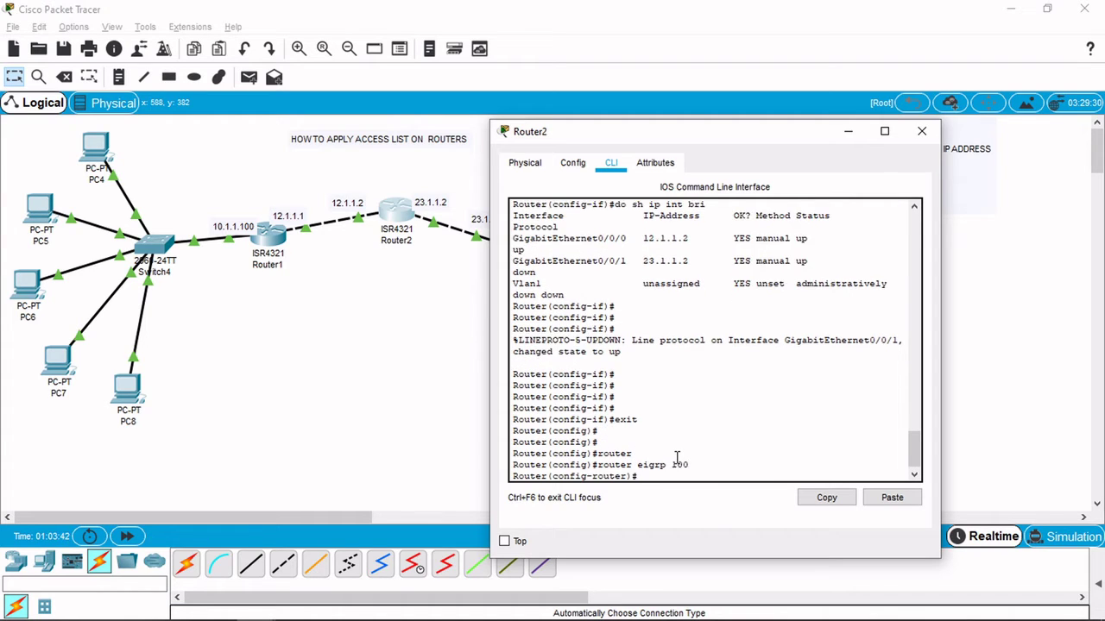
Step: Disable automatic summarization for Router2's EIGRP process with no auto-summary
text(no au)
key(Tab)
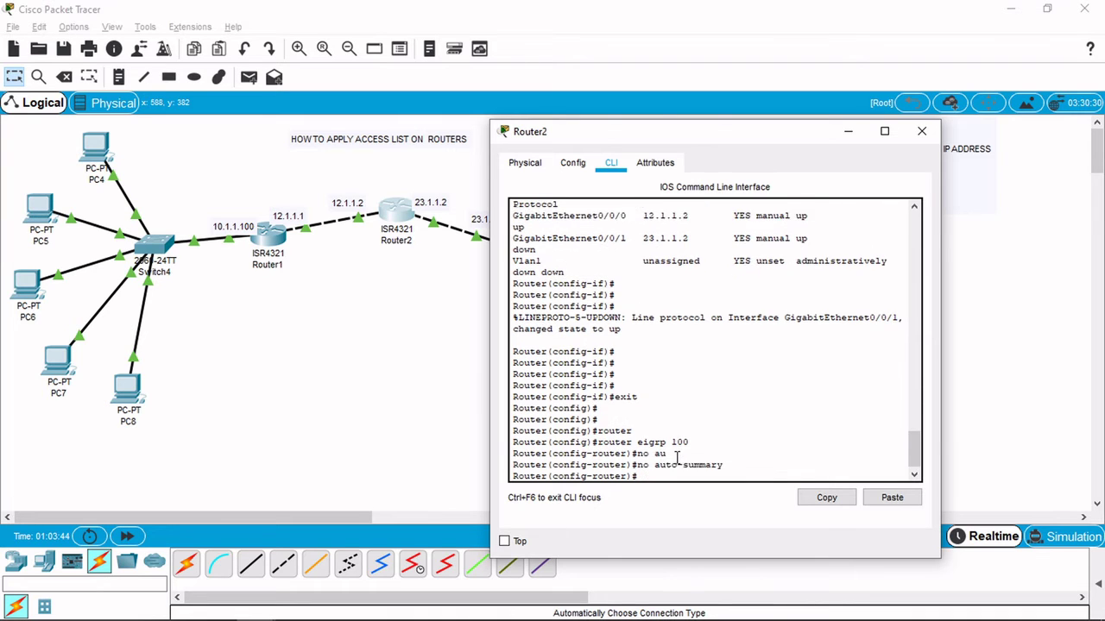
key(Return)
key(Return)
key(Return)
key(Return)
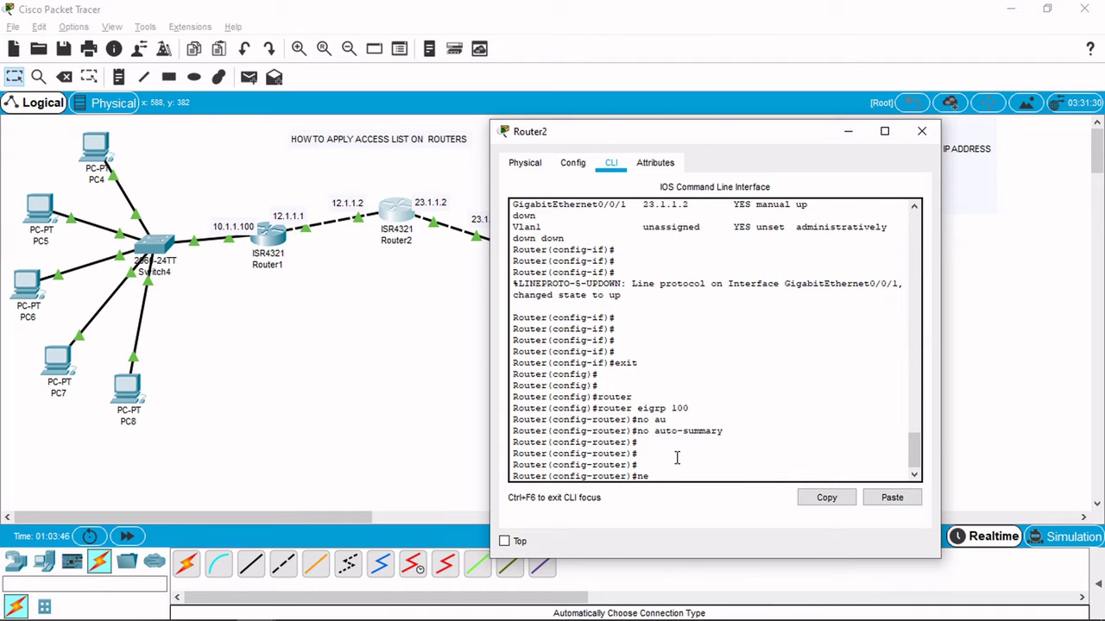
Step: Advertise all of Router2's networks in EIGRP with network 0.0.0.0
text(net)
key(Tab)
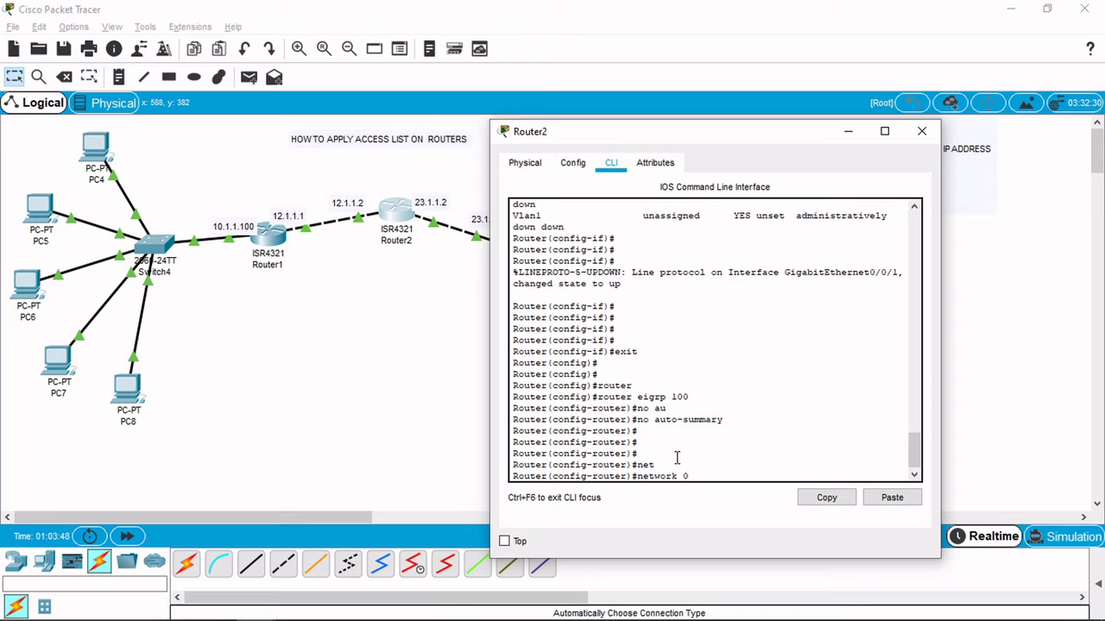
key(Return)
key(Return)
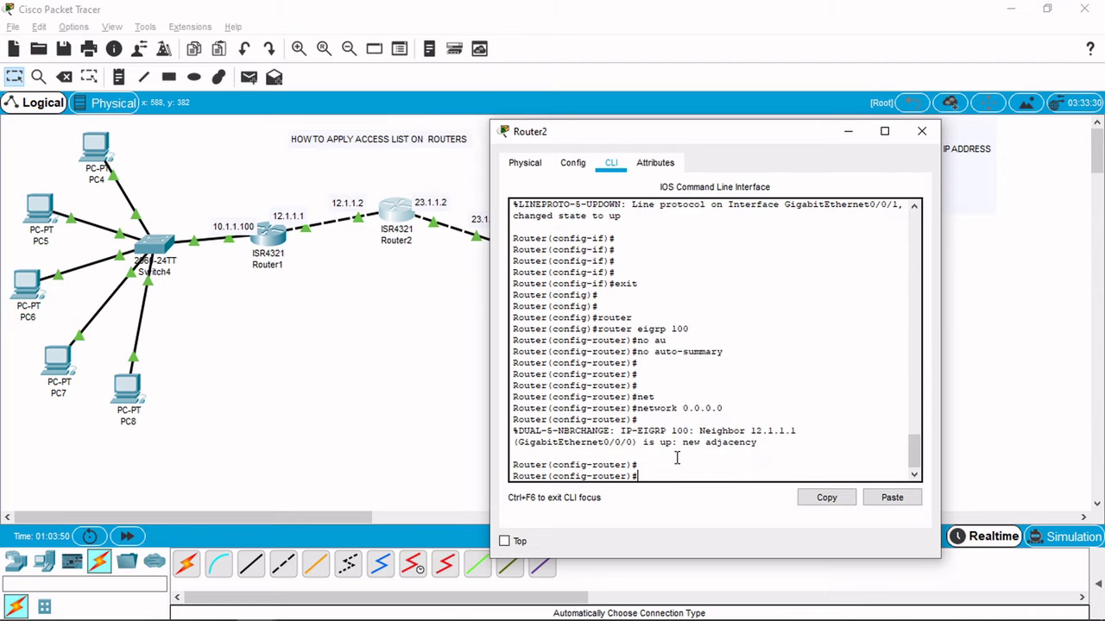
key(Return)
key(Return)
key(Return)
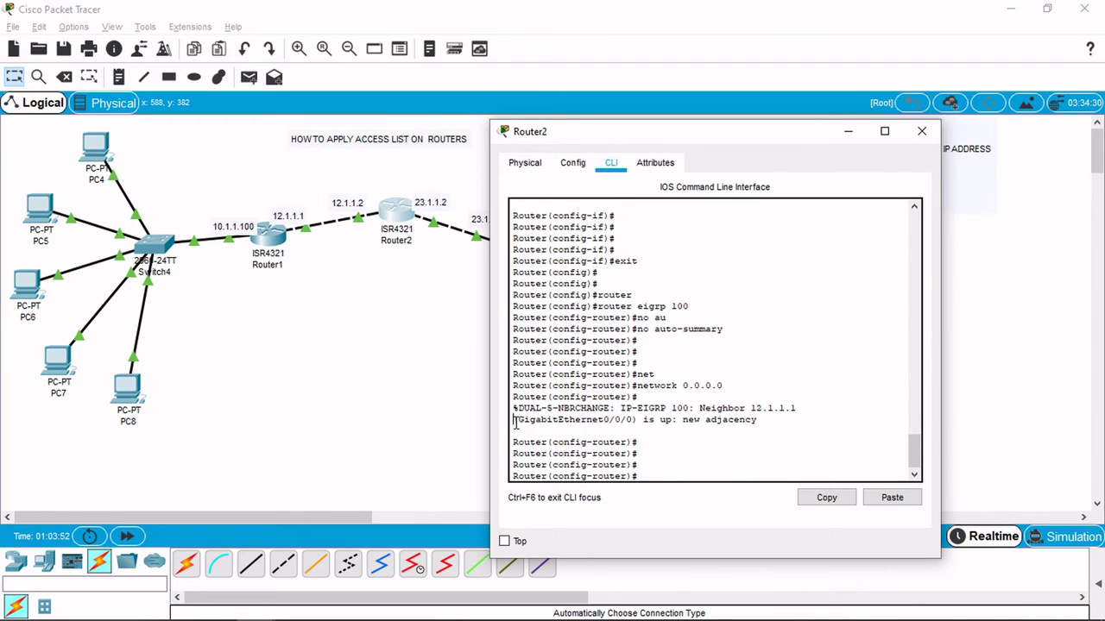
Step: Check Router2's EIGRP neighbor message, leave EIGRP configuration mode with exit and put the window away
drag(514, 421, 768, 418)
click(737, 456)
text(exit)
key(Return)
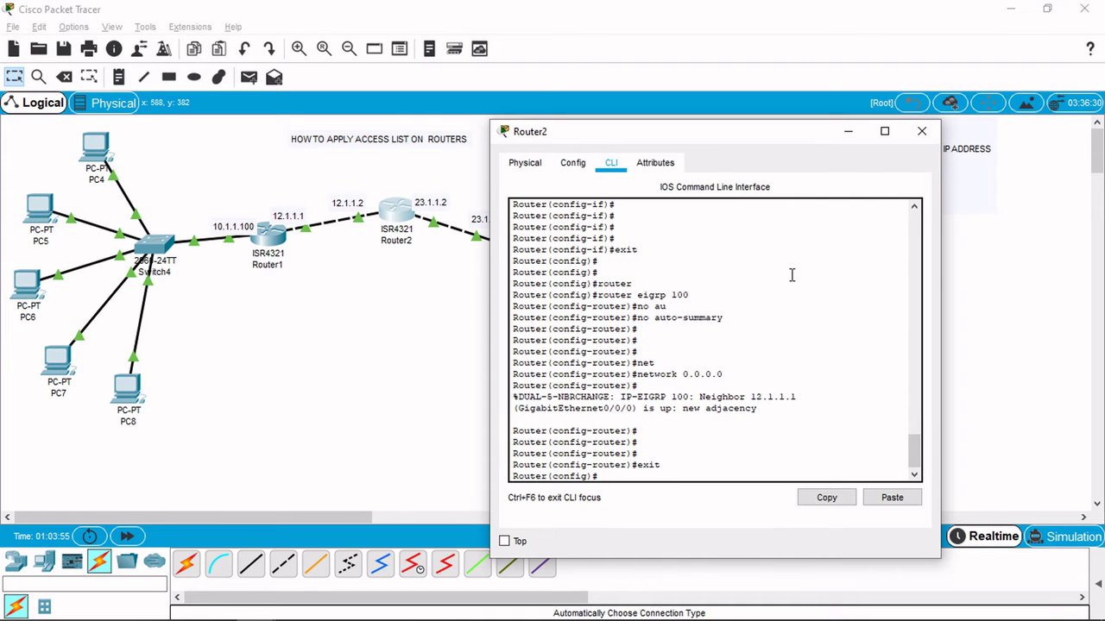
click(848, 131)
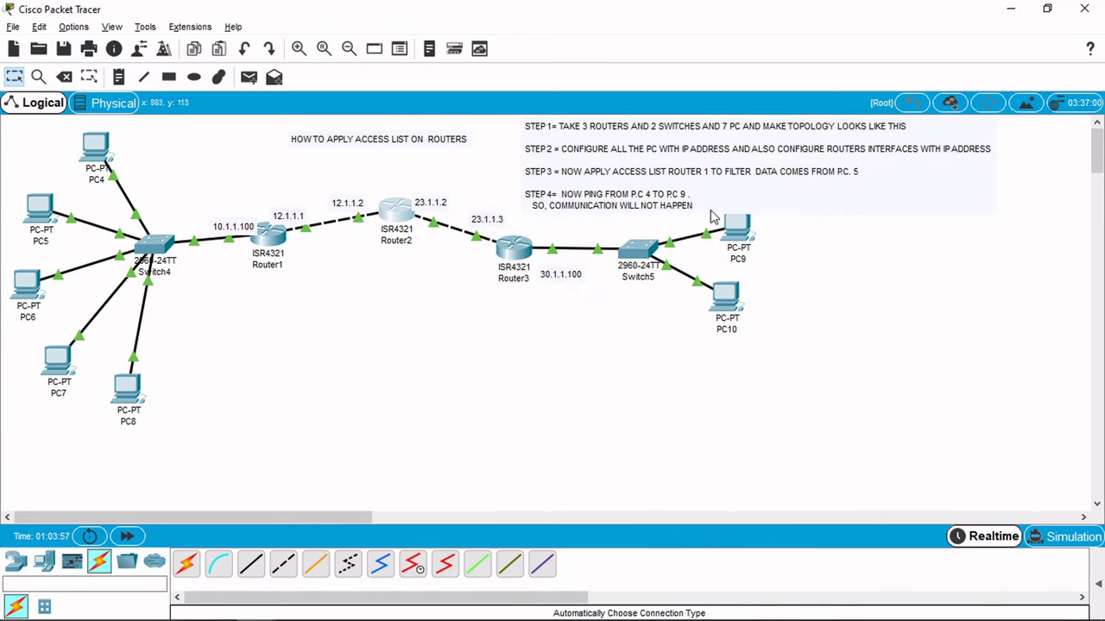
Step: In Router3's CLI, start EIGRP with autonomous system number 100 using router eigrp 100
click(516, 250)
scroll(544, 323, down, 2)
scroll(401, 404, up, 2)
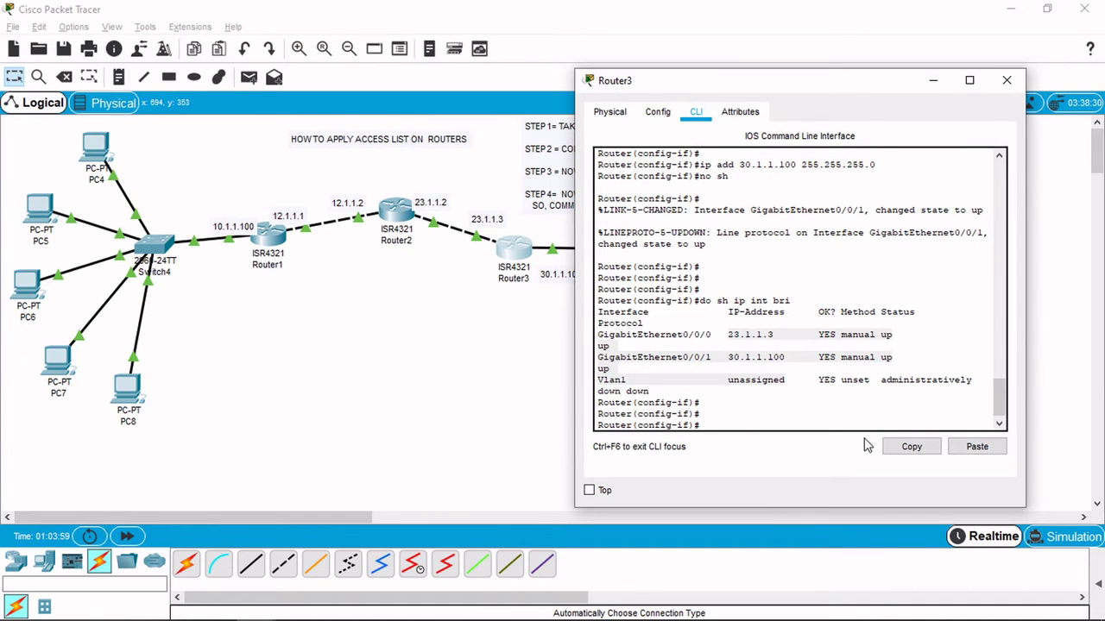
click(767, 415)
key(Return)
key(Return)
text(ro)
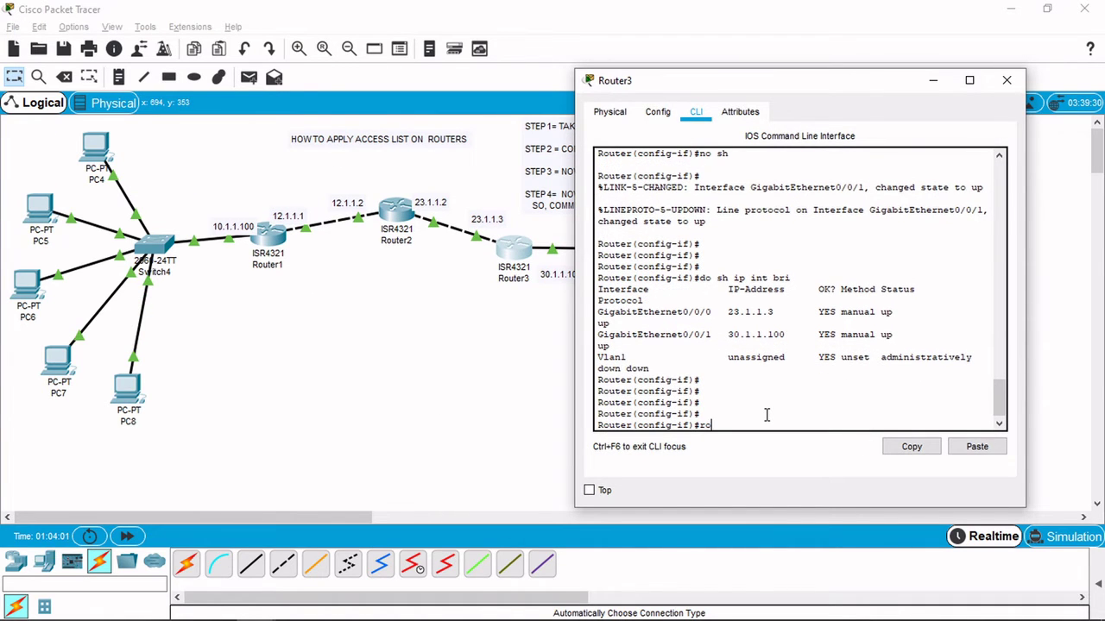
text(uter eigrp 100)
key(Return)
key(Return)
key(Return)
key(Return)
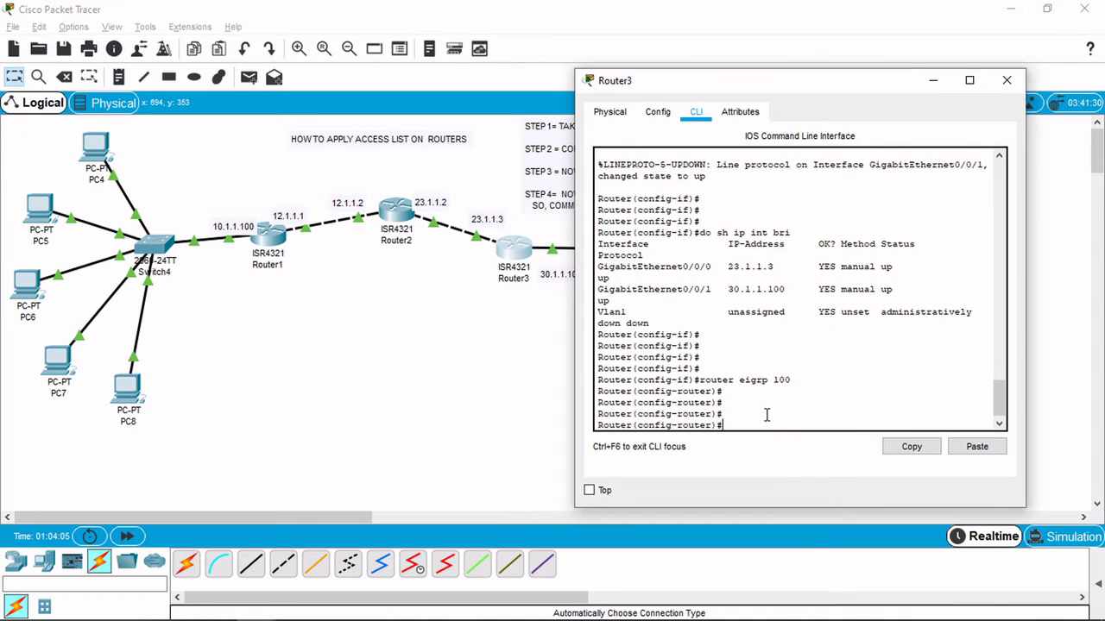
Step: Disable automatic summarization for Router3's EIGRP process with no auto-summary
text(no au)
key(Tab)
key(Return)
key(Return)
Step: Advertise all of Router3's networks in EIGRP with network 0.0.0.0
text(ne)
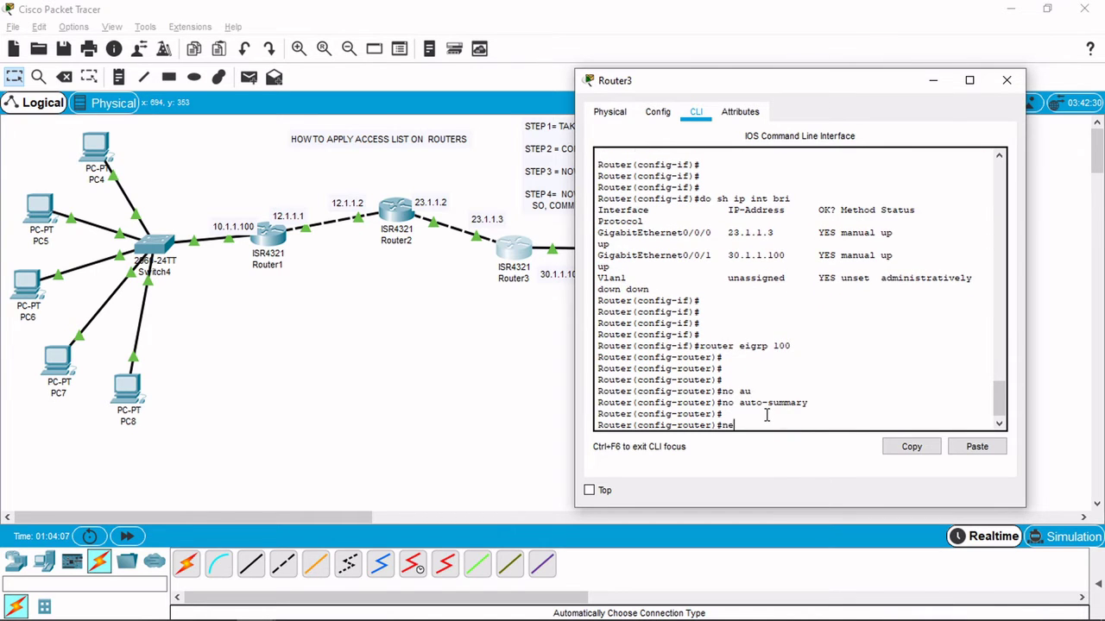
text(t)
key(Tab)
text(0.0.0.0)
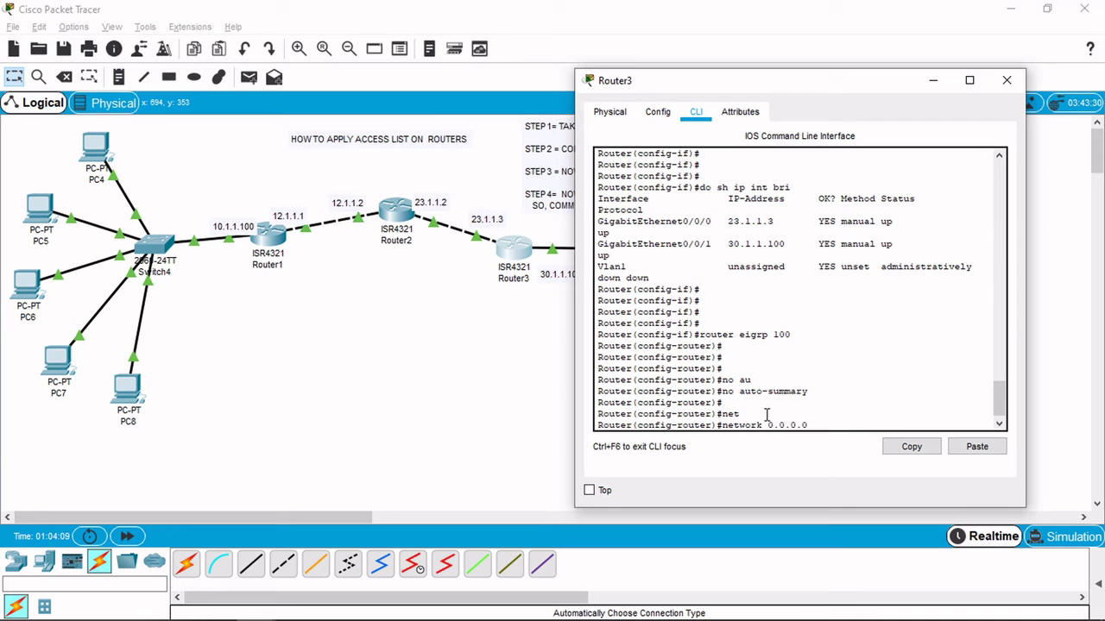
key(Return)
key(Return)
key(Return)
key(Return)
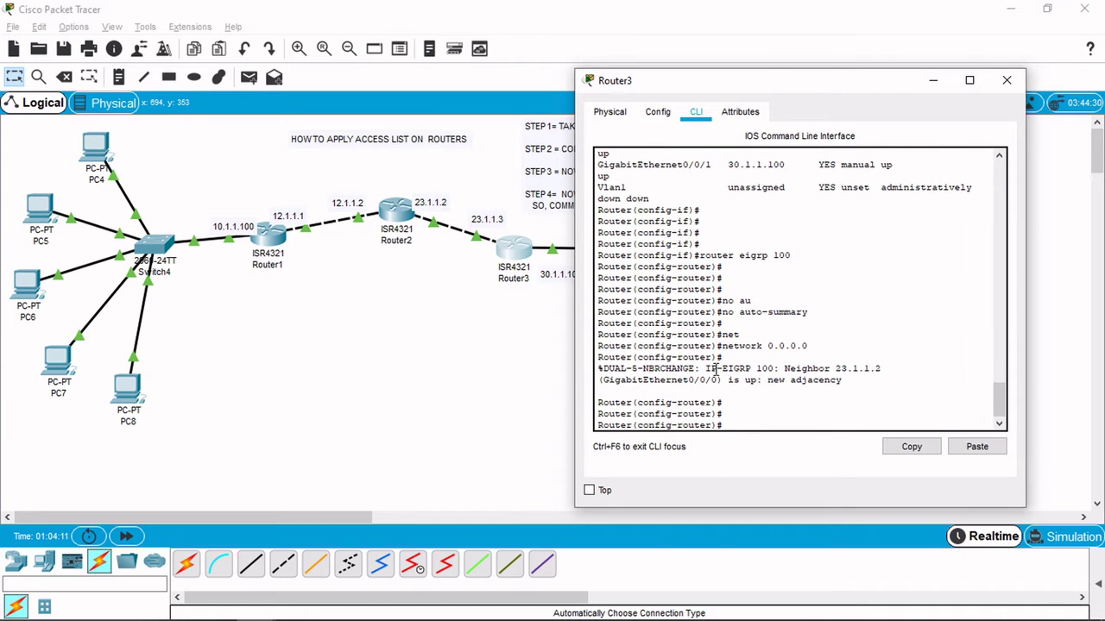
Step: Check Router3's EIGRP neighbor message and leave EIGRP configuration mode with exit
drag(723, 381, 837, 381)
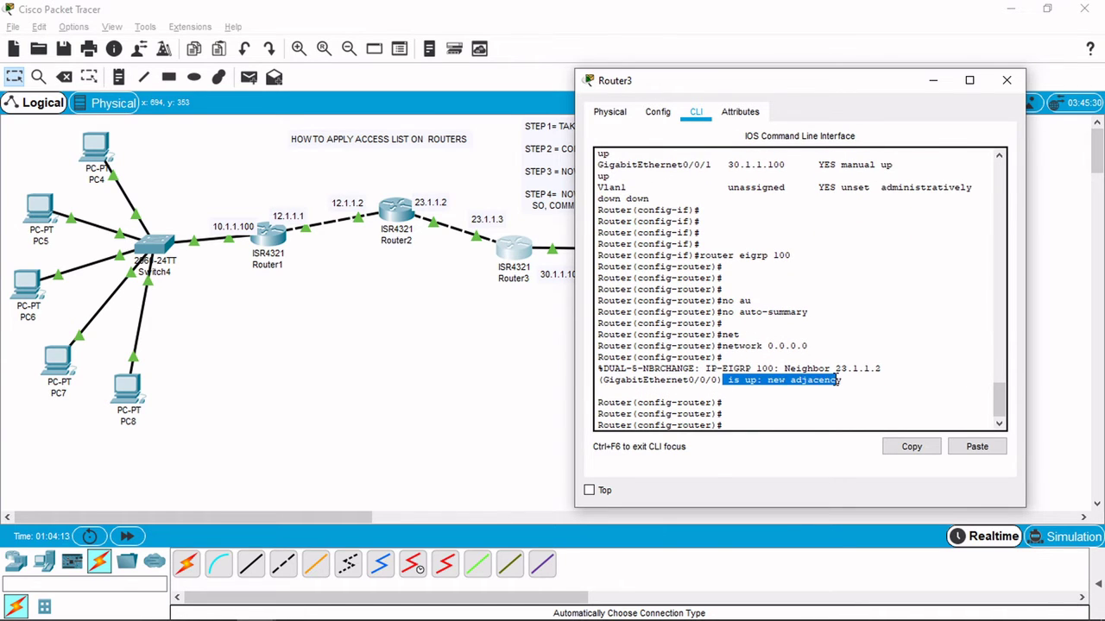
click(839, 402)
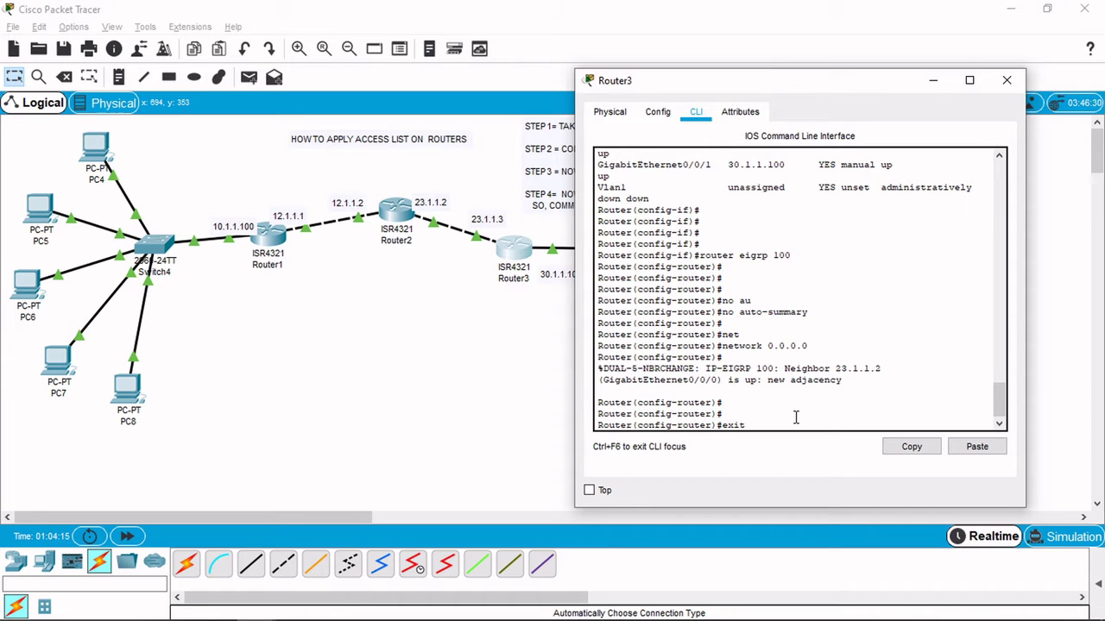
key(Return)
key(Return)
key(Return)
key(Return)
key(Return)
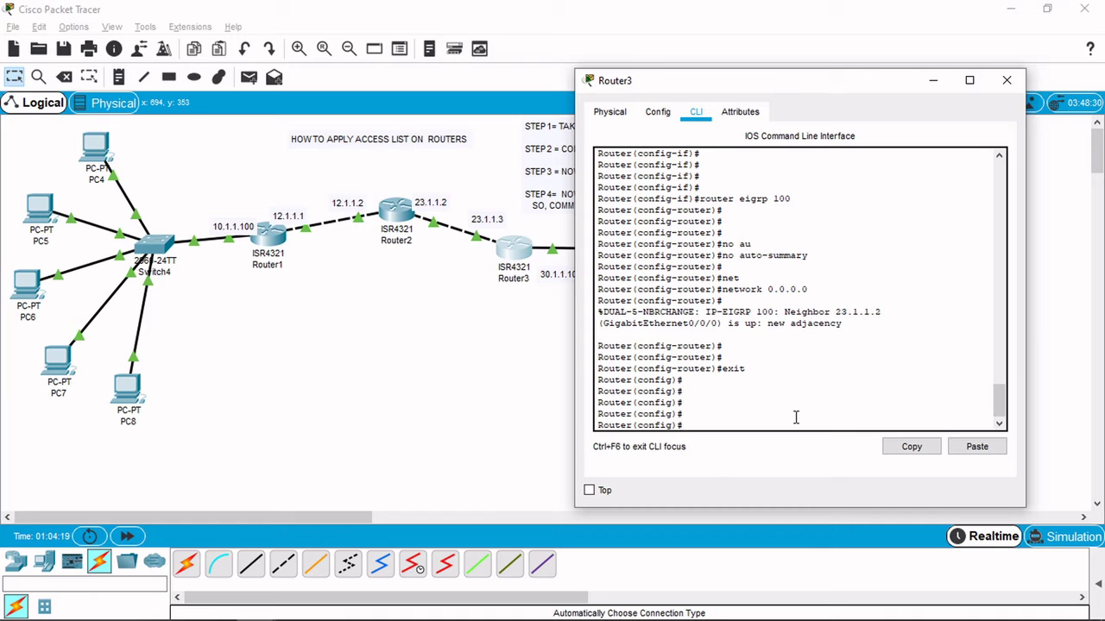
Step: Display Router3's routing table with do sh ip route and examine its EIGRP routes and 30.0.0.0 network entries
text(do sh ip route)
key(Return)
key(Return)
key(Return)
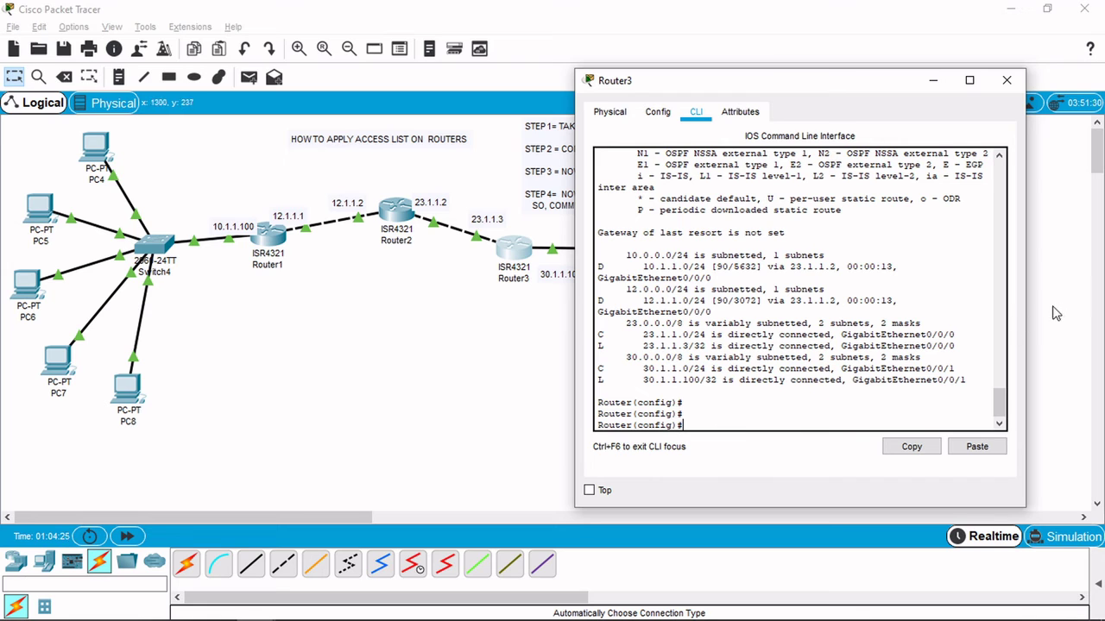
drag(1026, 306, 1073, 306)
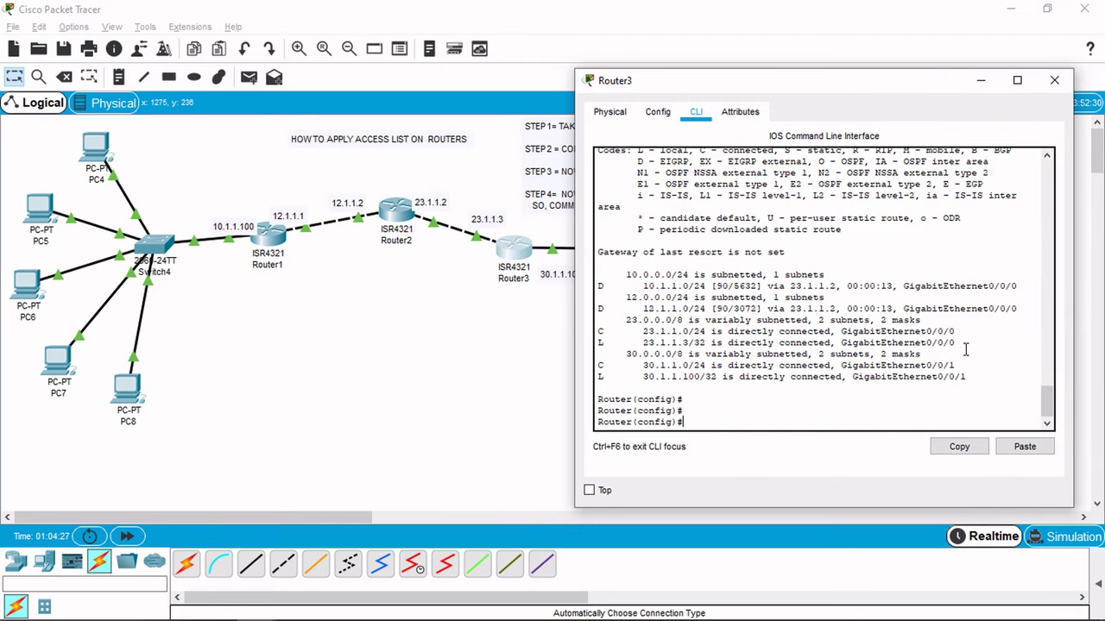
drag(601, 282, 1024, 313)
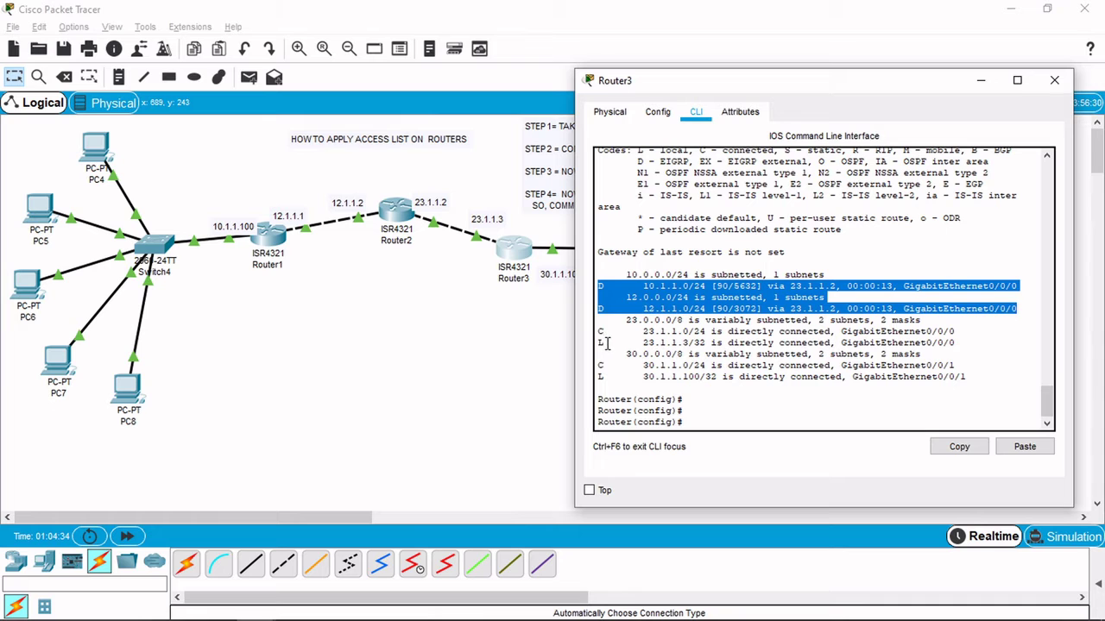
drag(615, 353, 771, 386)
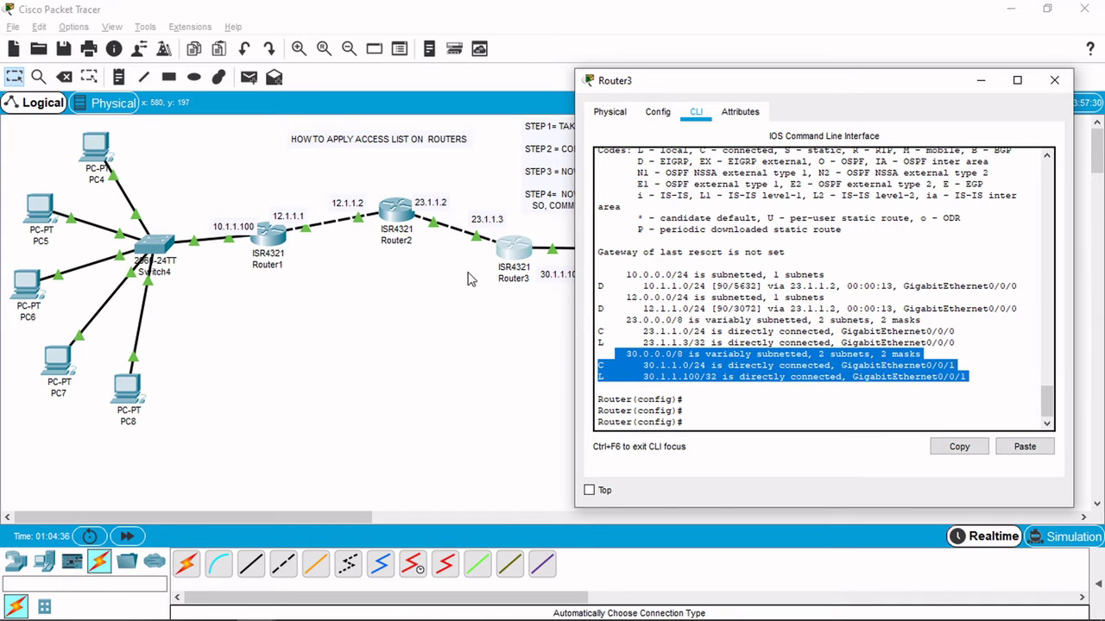
Step: Display Router2's routing table with do sh ip route and examine its connected and EIGRP routes
click(396, 214)
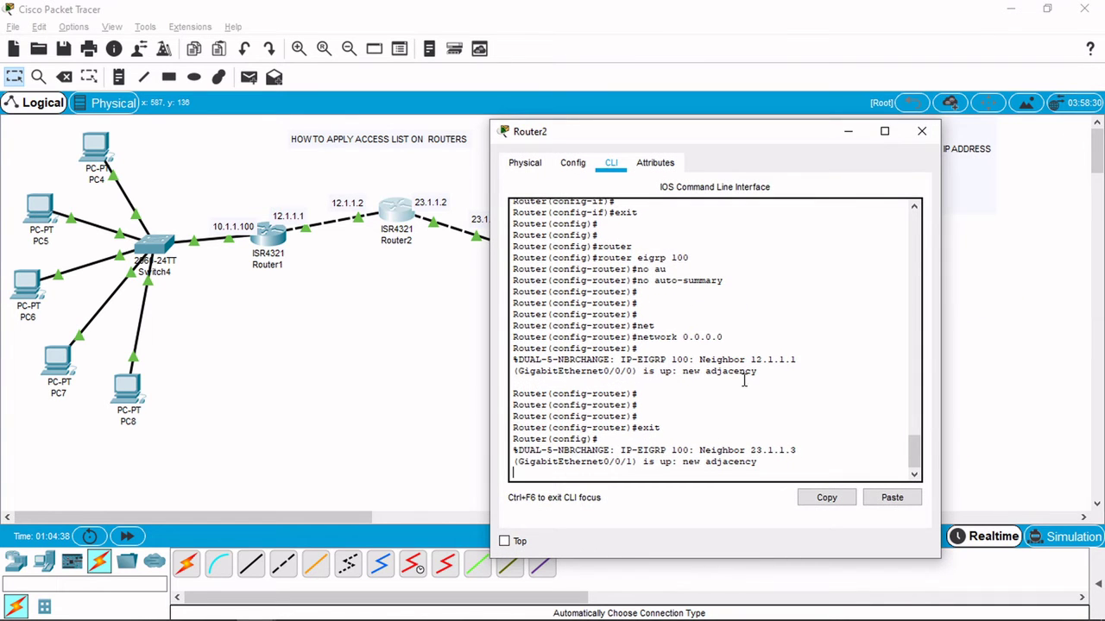
key(Return)
key(Return)
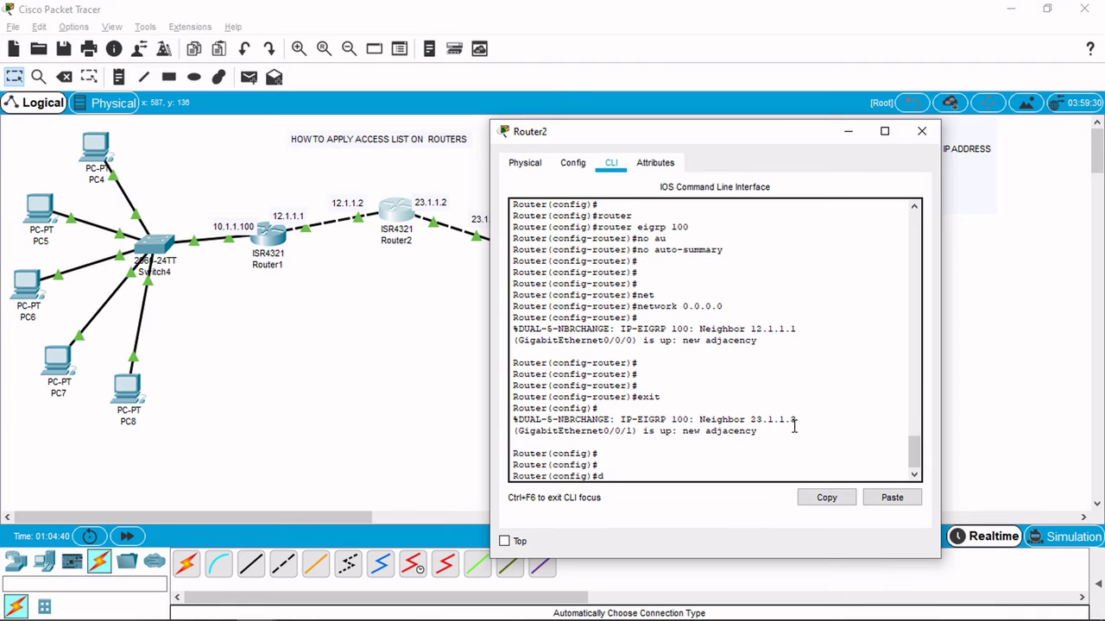
text(do sh ip route)
key(Return)
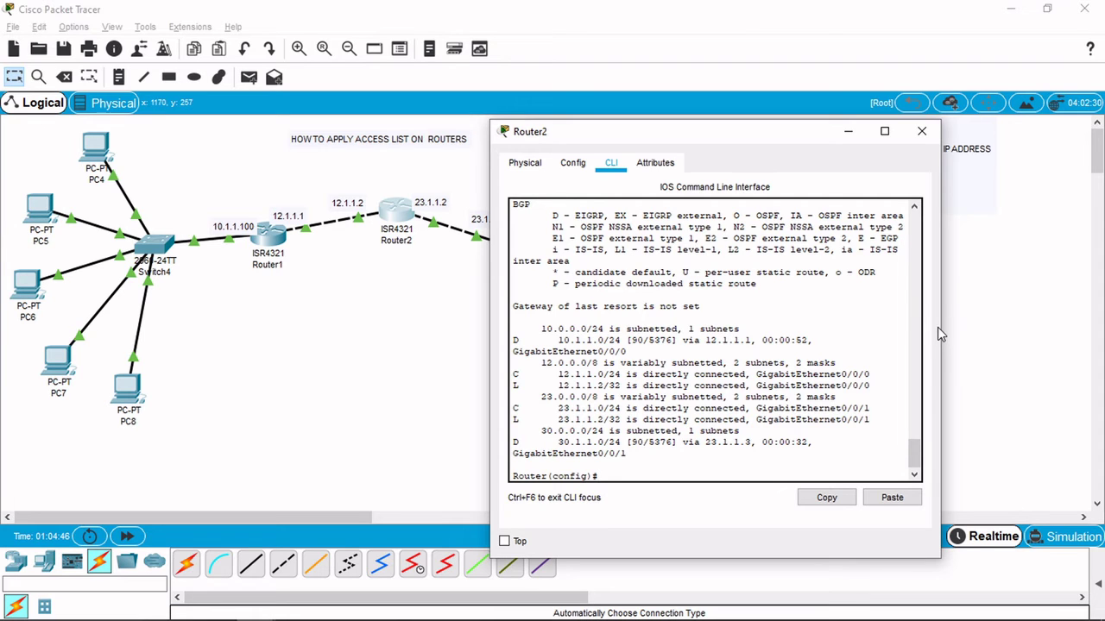
drag(939, 328, 1007, 329)
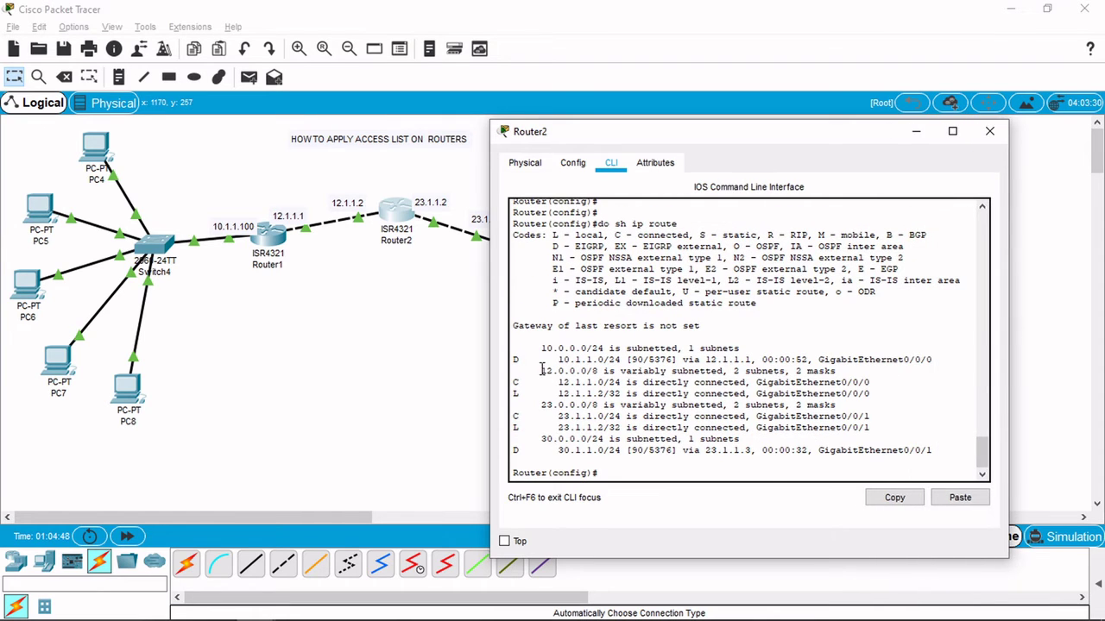
drag(541, 348, 939, 450)
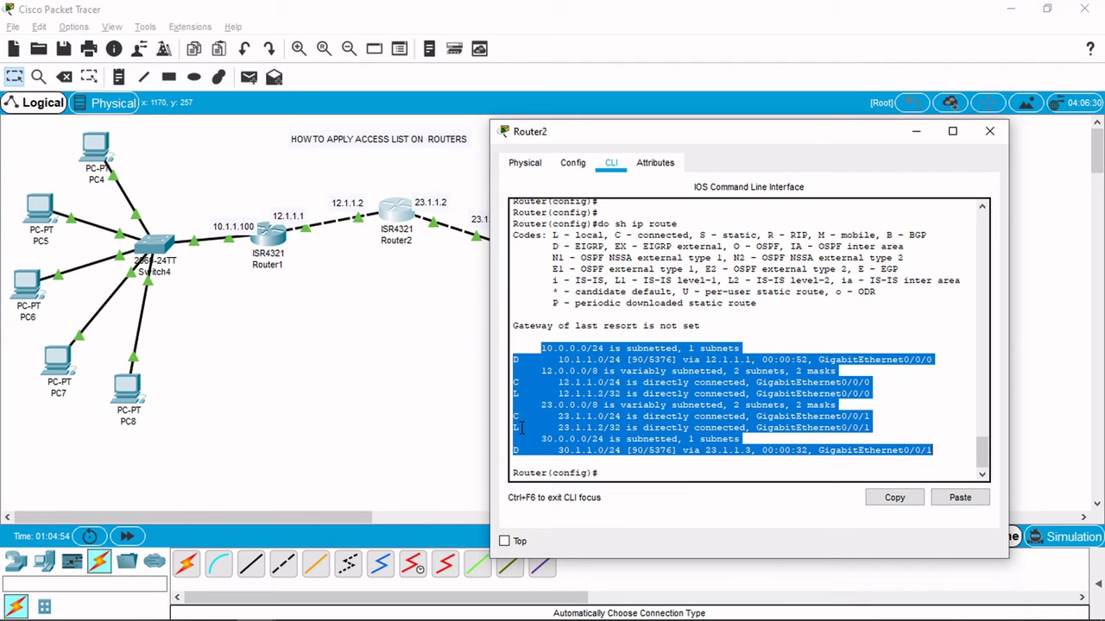
click(661, 463)
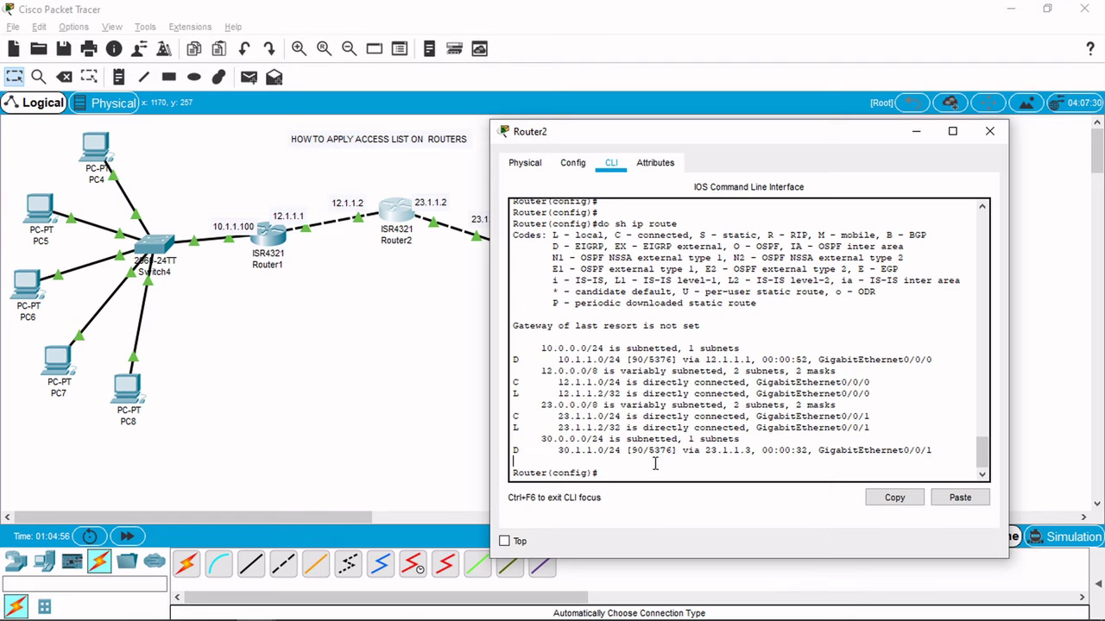
click(918, 132)
Step: Display Router1's routing table with do sh ip route and examine its EIGRP routes to the 23.1.1.0 and 30.1.1.0 networks
scroll(605, 299, down, 1)
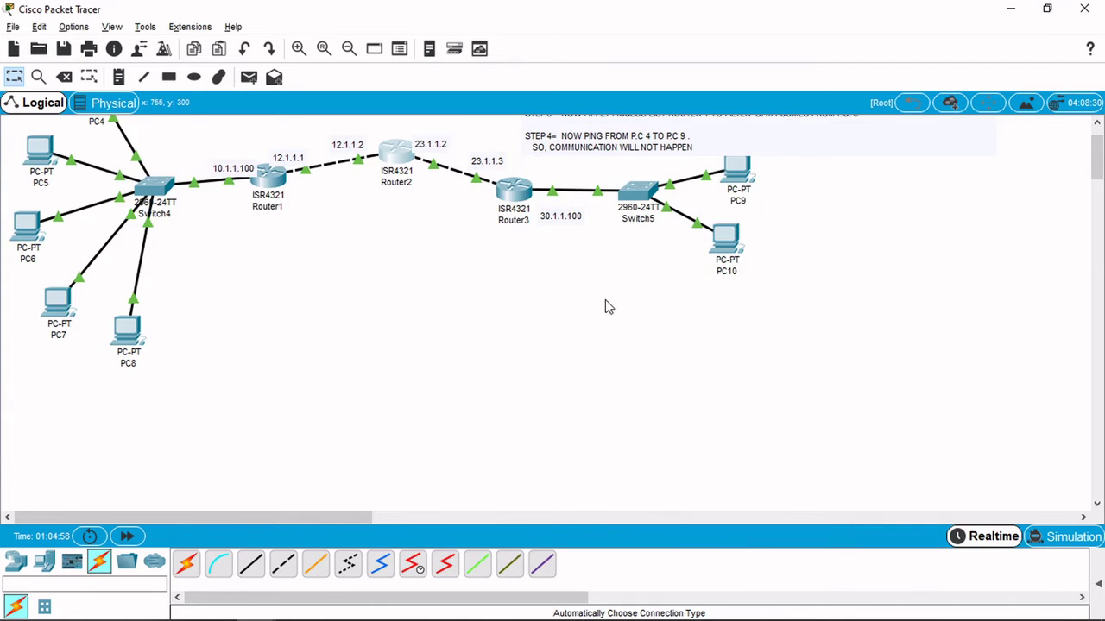
scroll(409, 279, up, 1)
click(269, 242)
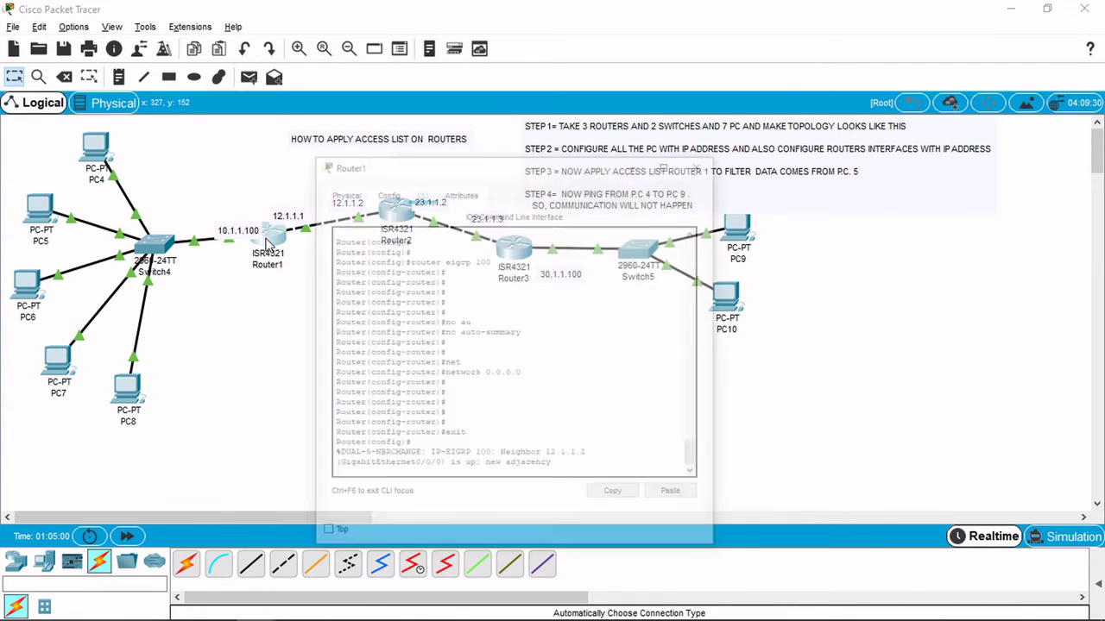
key(Return)
text(d)
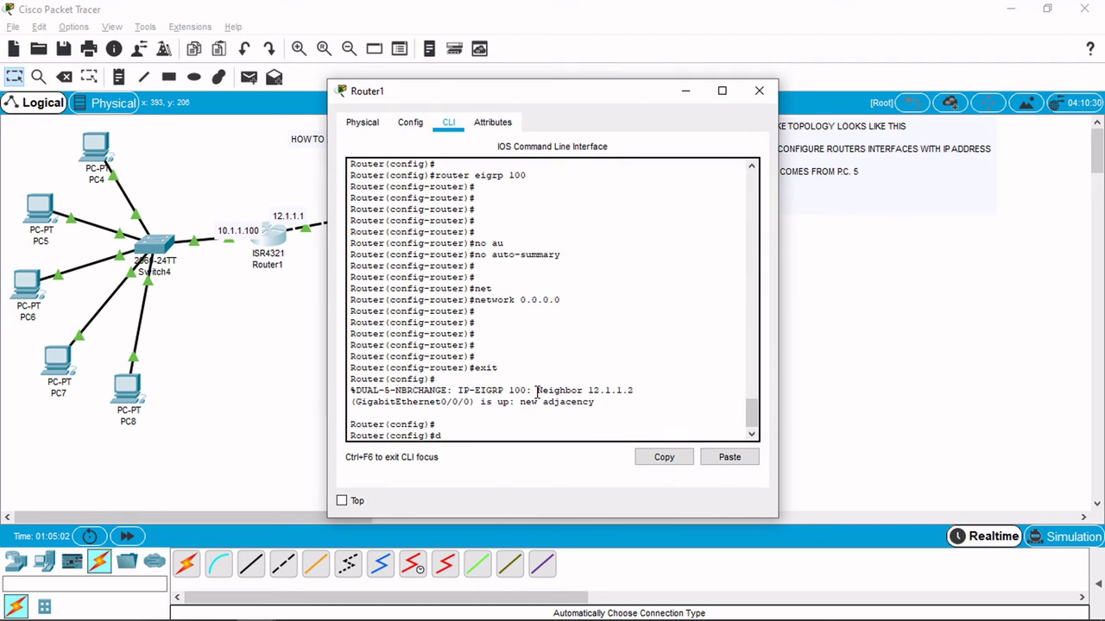
text(o sh ip route)
key(Return)
key(Return)
key(Return)
key(Return)
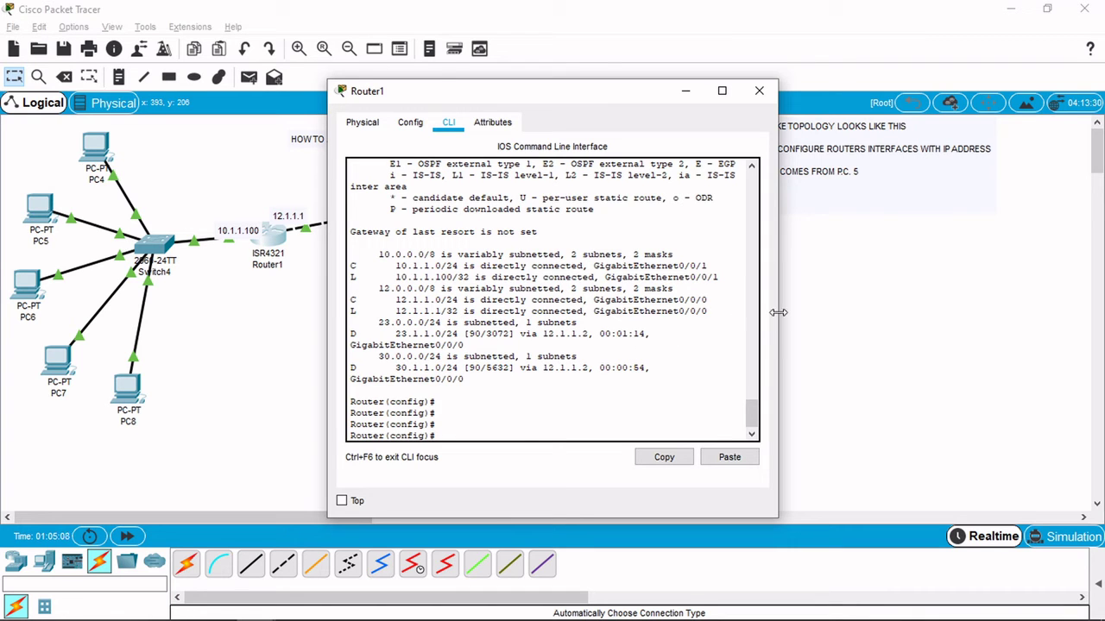
drag(777, 313, 830, 311)
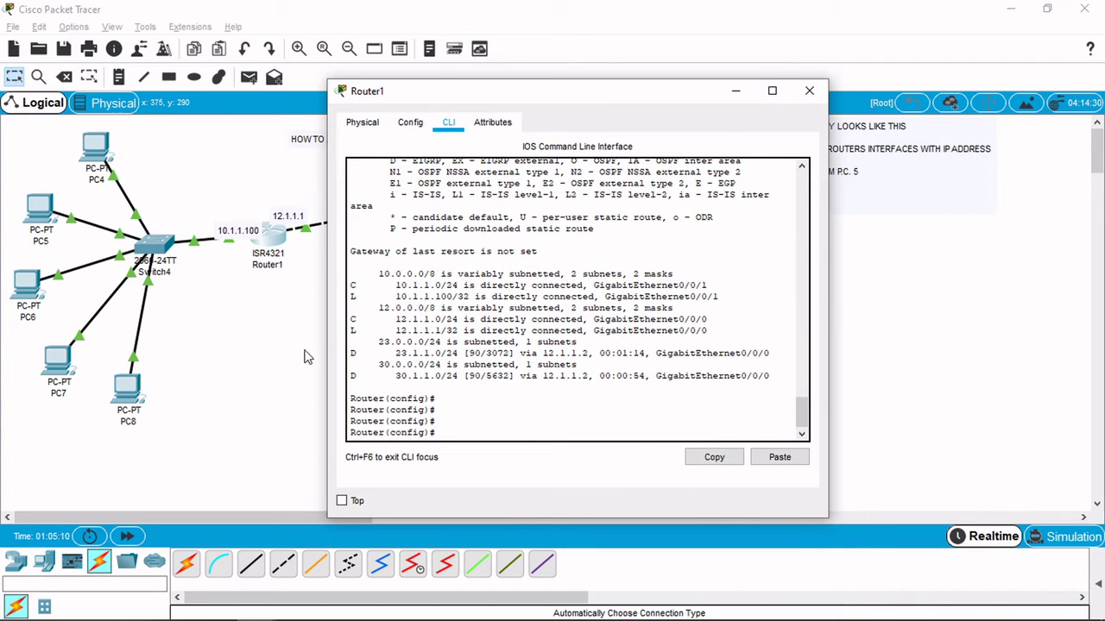
drag(354, 353, 608, 383)
click(562, 414)
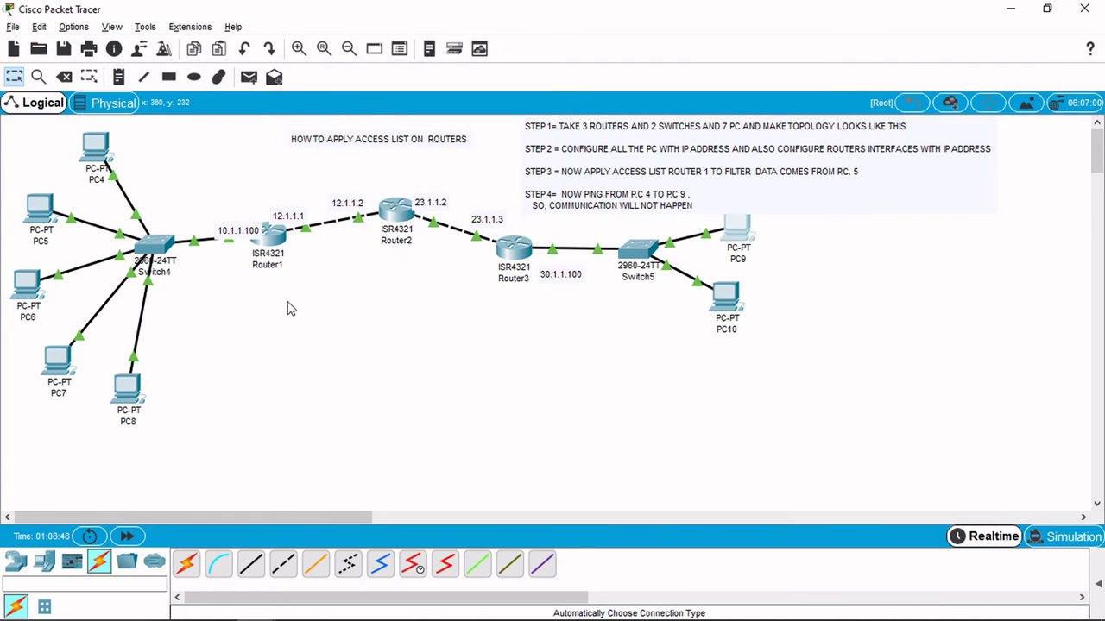
Step: Test connectivity from PC8's command prompt by pinging 30.1.1.1
click(127, 397)
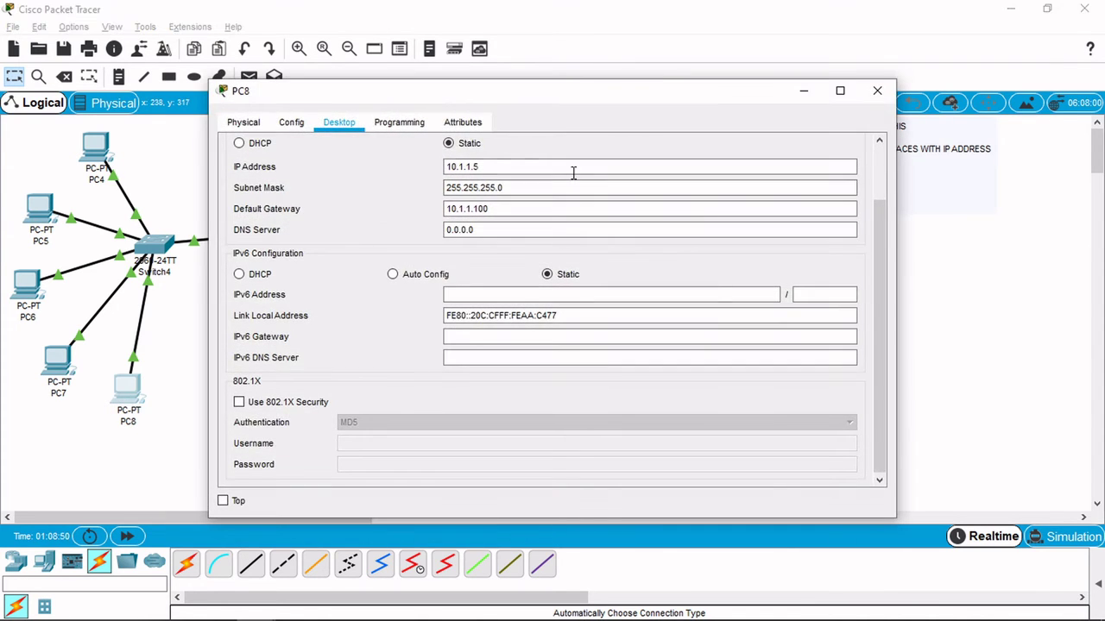
scroll(647, 296, up, 3)
click(853, 152)
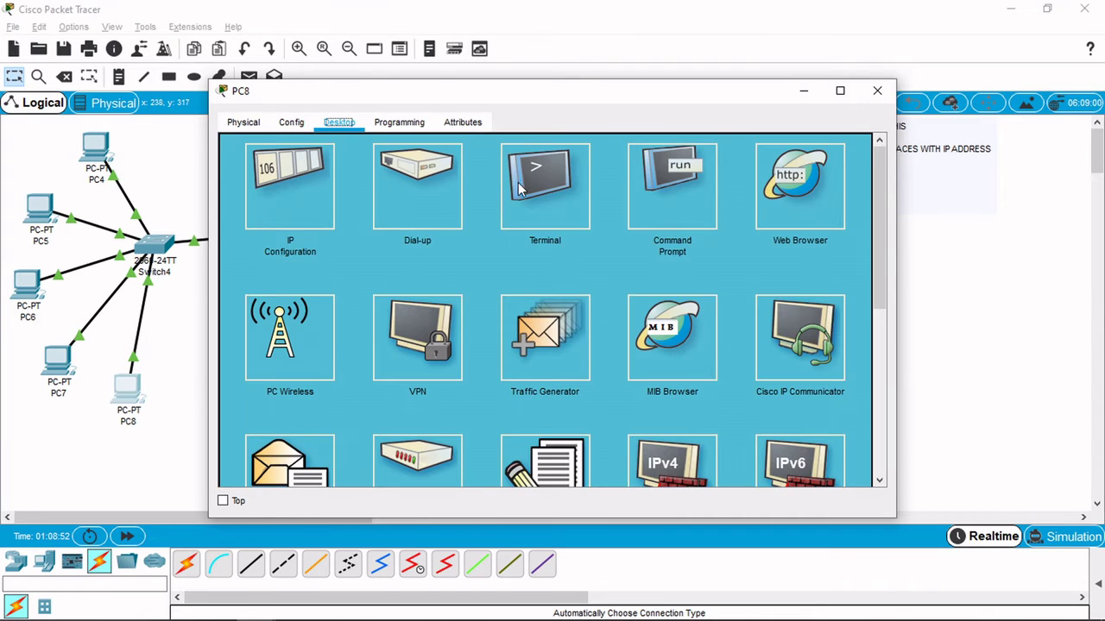
click(699, 190)
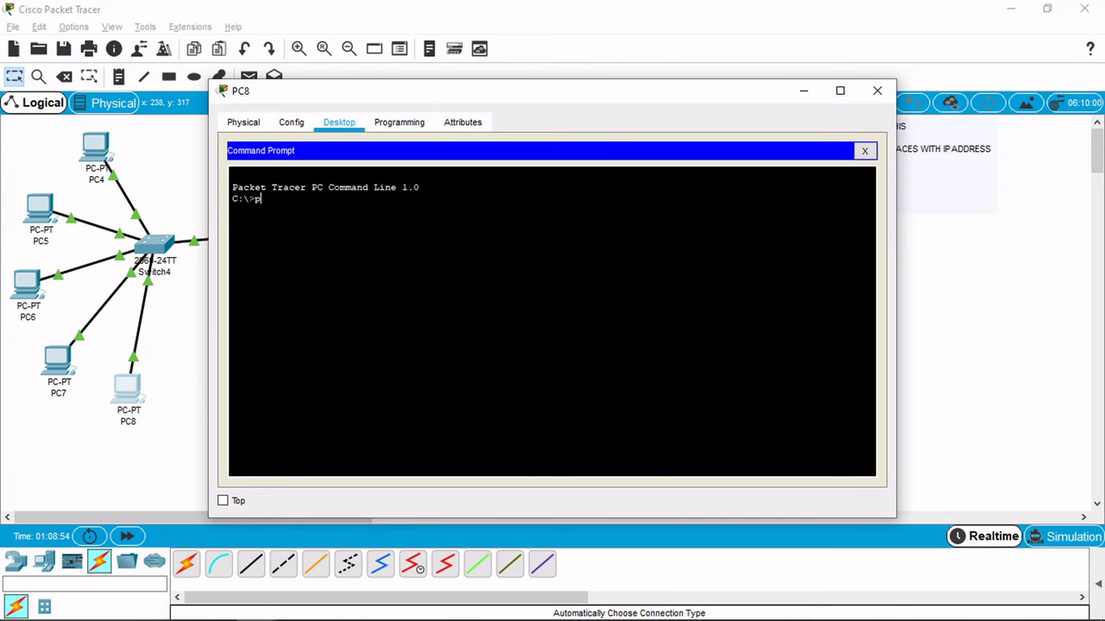
text(ping 30.1.1.1)
key(Return)
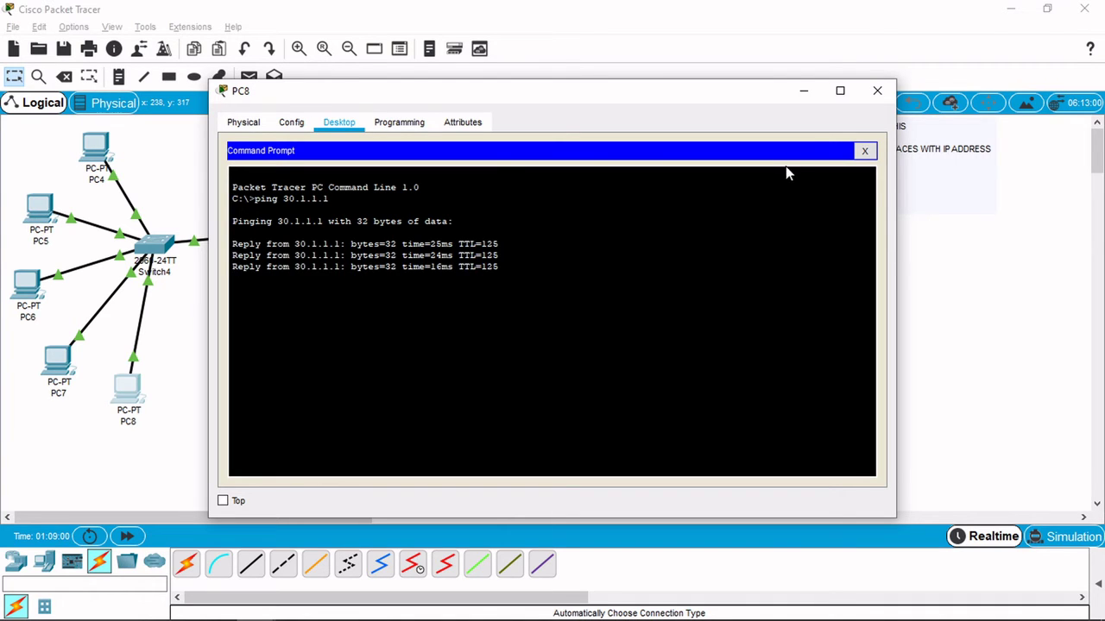
click(804, 91)
Step: Test connectivity from PC10's command prompt by pinging 10.1.1.4
click(729, 290)
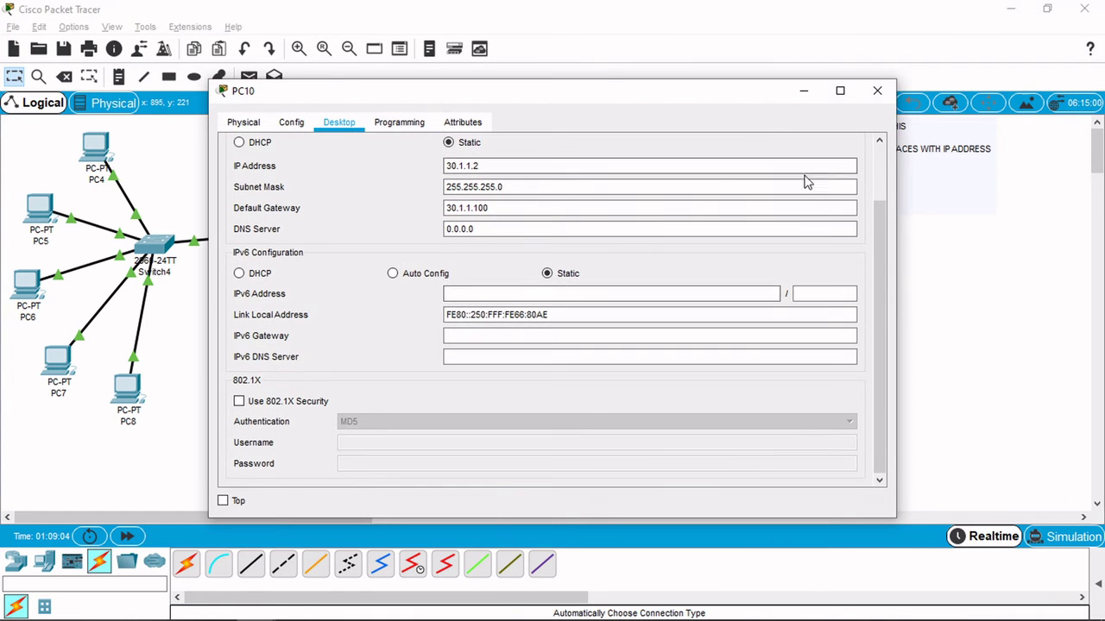
scroll(806, 180, up, 3)
click(854, 152)
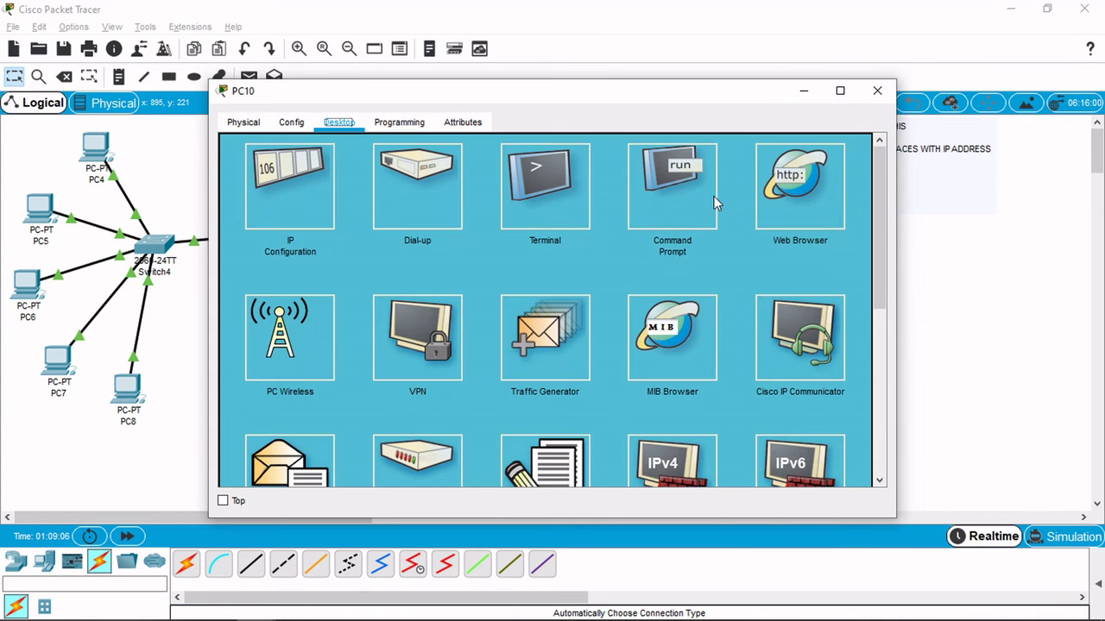
click(682, 189)
text(pin)
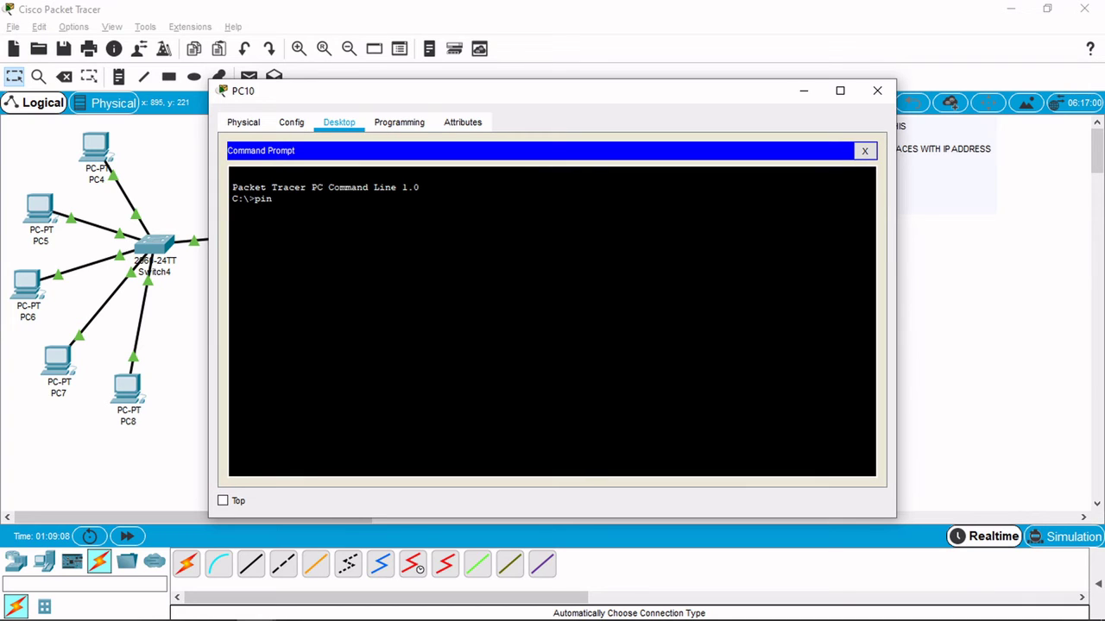
text(g 10.1.1.4)
key(Return)
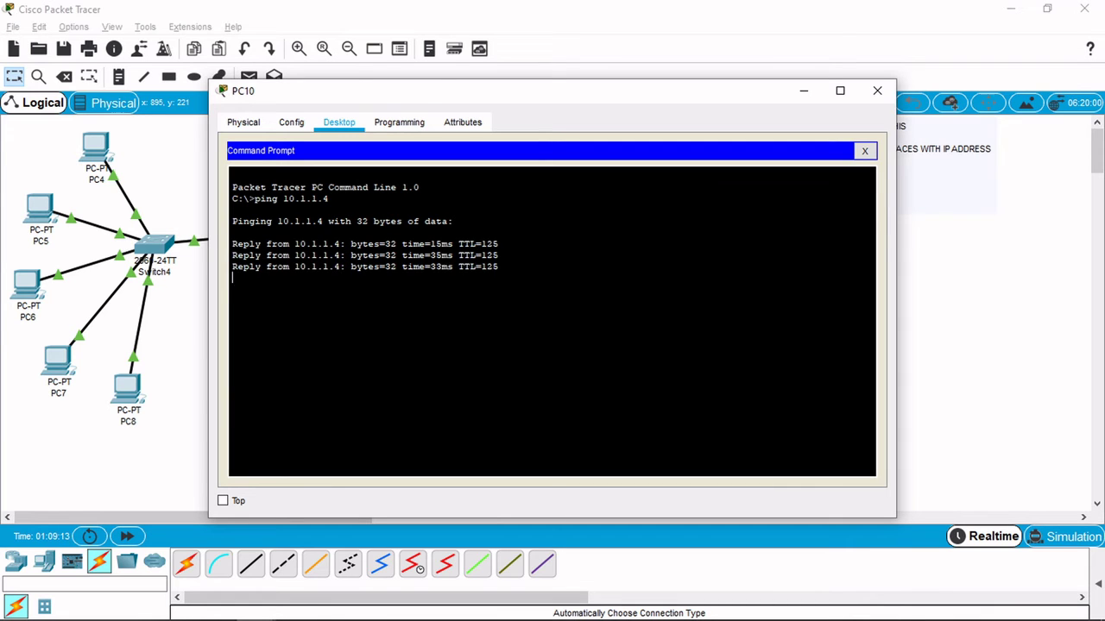
Step: Ping 10.1.1.3 from PC10's command prompt and put the PC10 window away
key(Up)
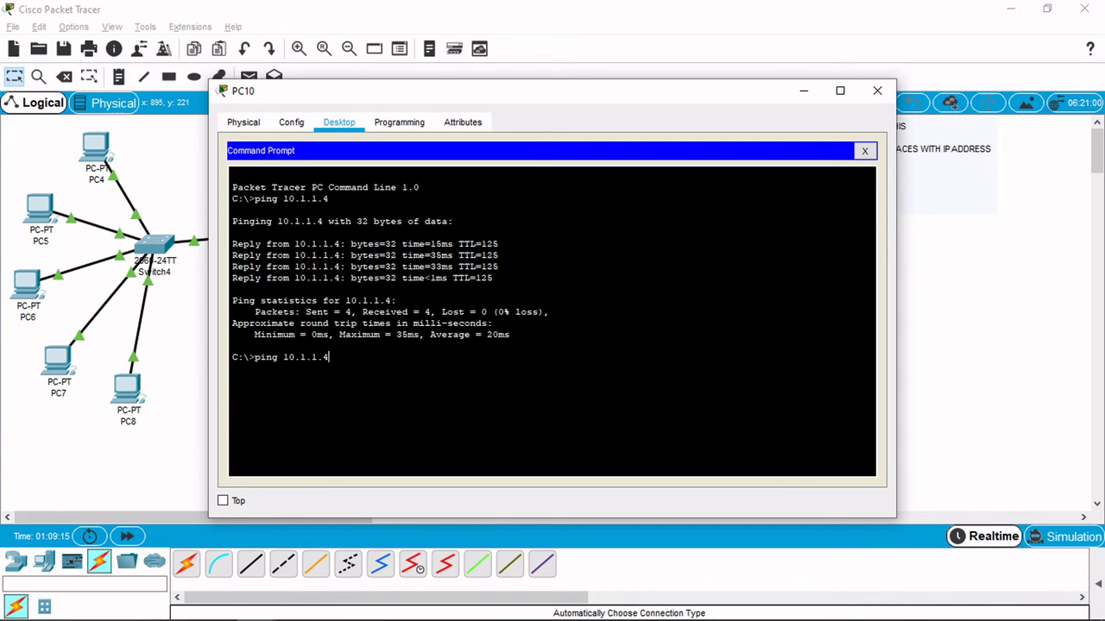
key(Return)
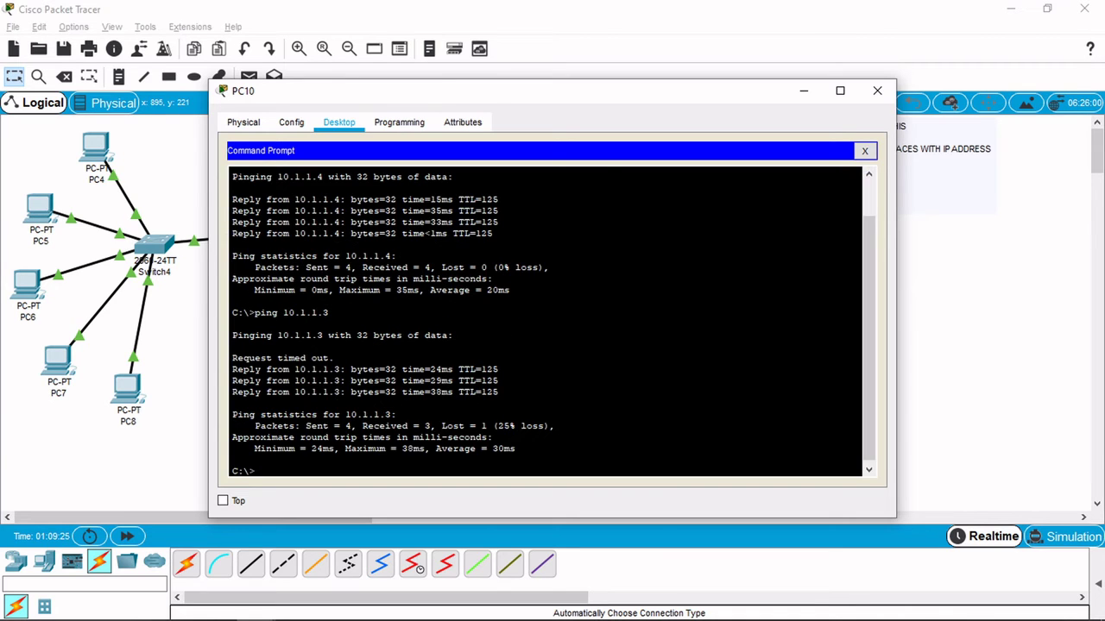
click(803, 90)
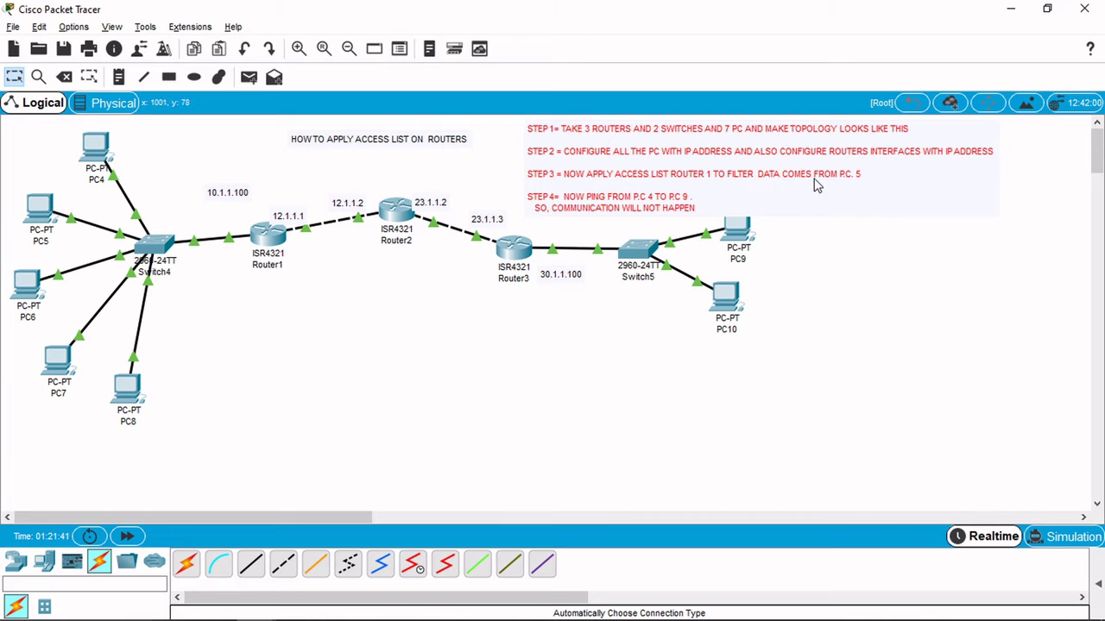
Step: Look up PC5's IP address in its IP configuration and put the PC5 window away
click(39, 214)
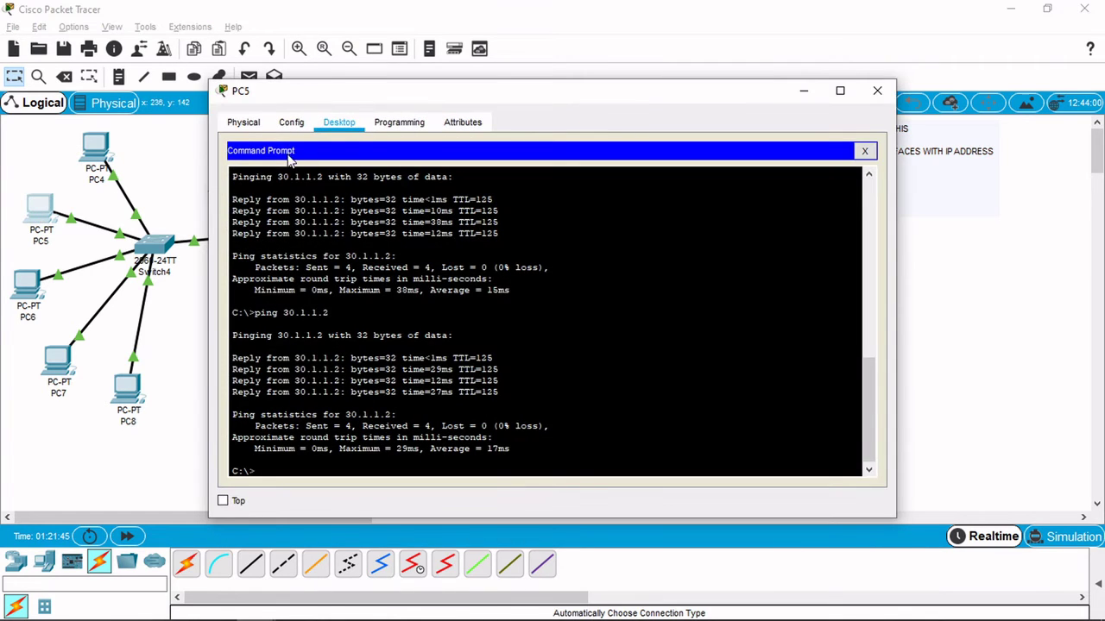
click(291, 124)
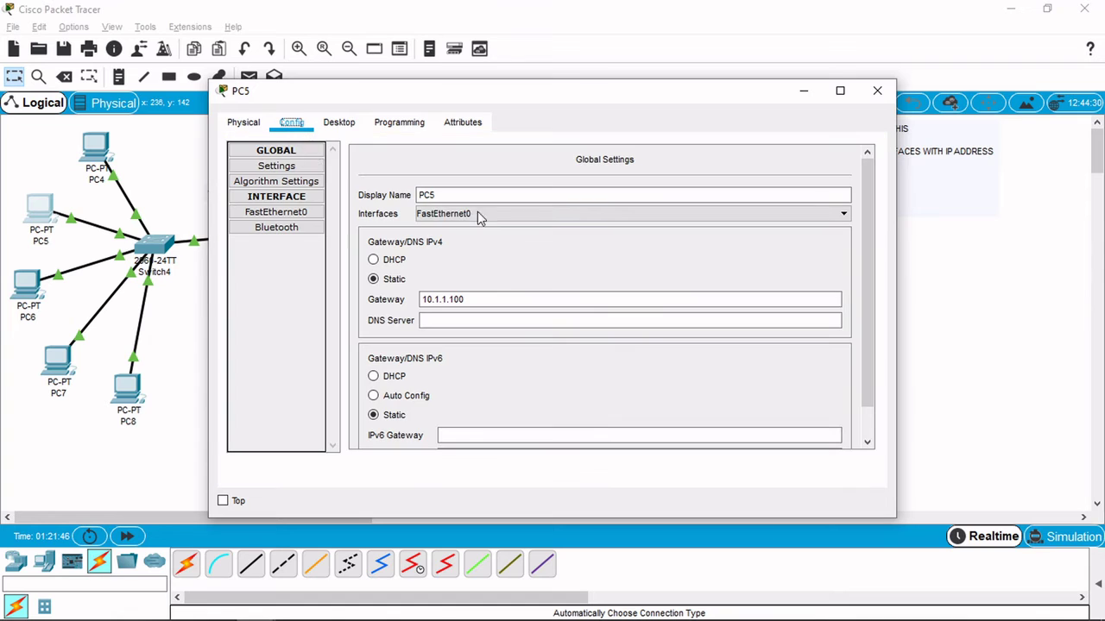
click(346, 126)
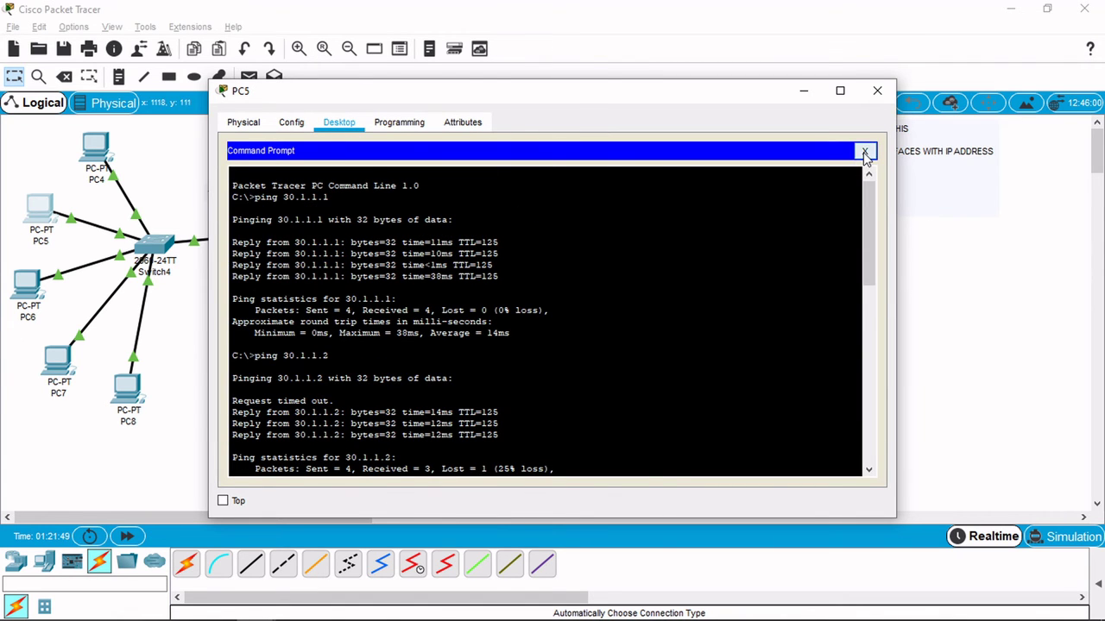
click(865, 153)
click(283, 205)
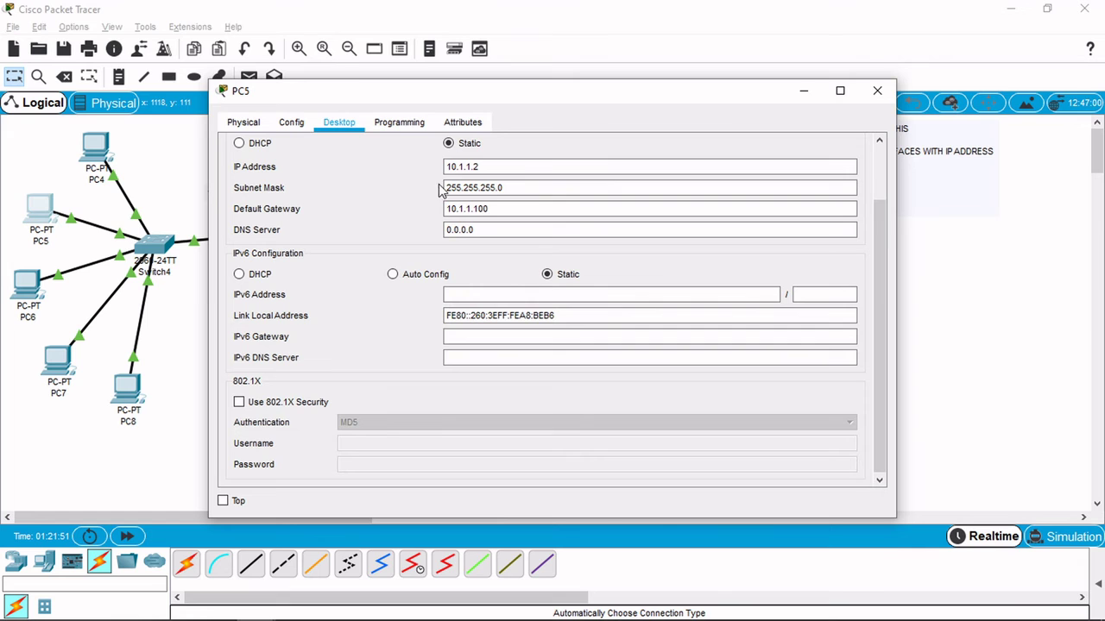
drag(445, 166, 507, 166)
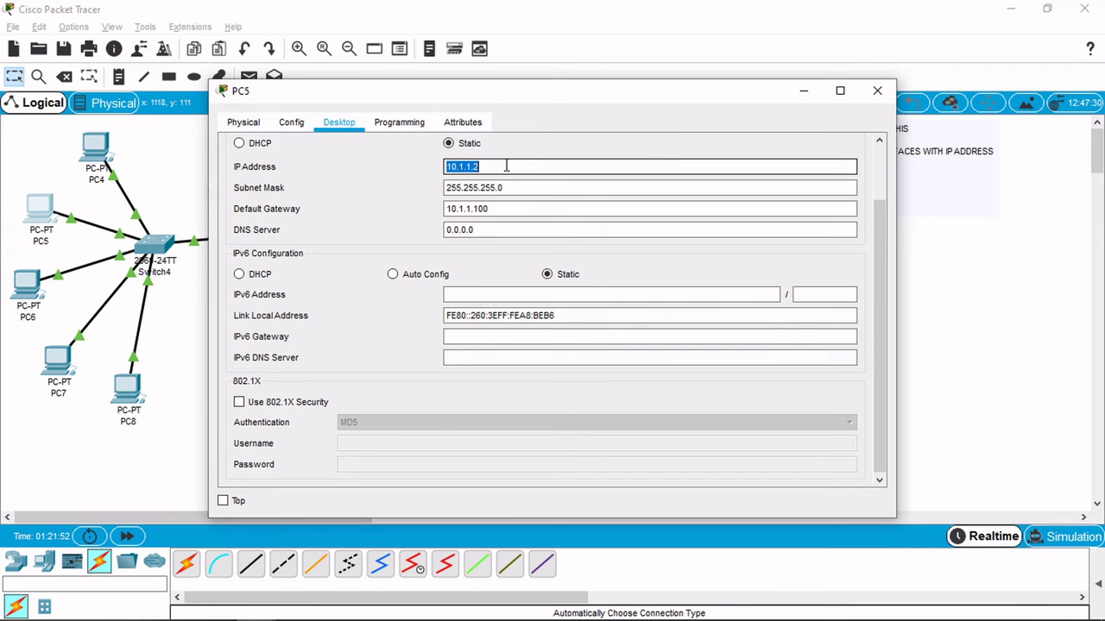
click(803, 91)
Step: Begin an access-list 10 entry in Router1's global configuration and list the available list ranges and actions
click(267, 242)
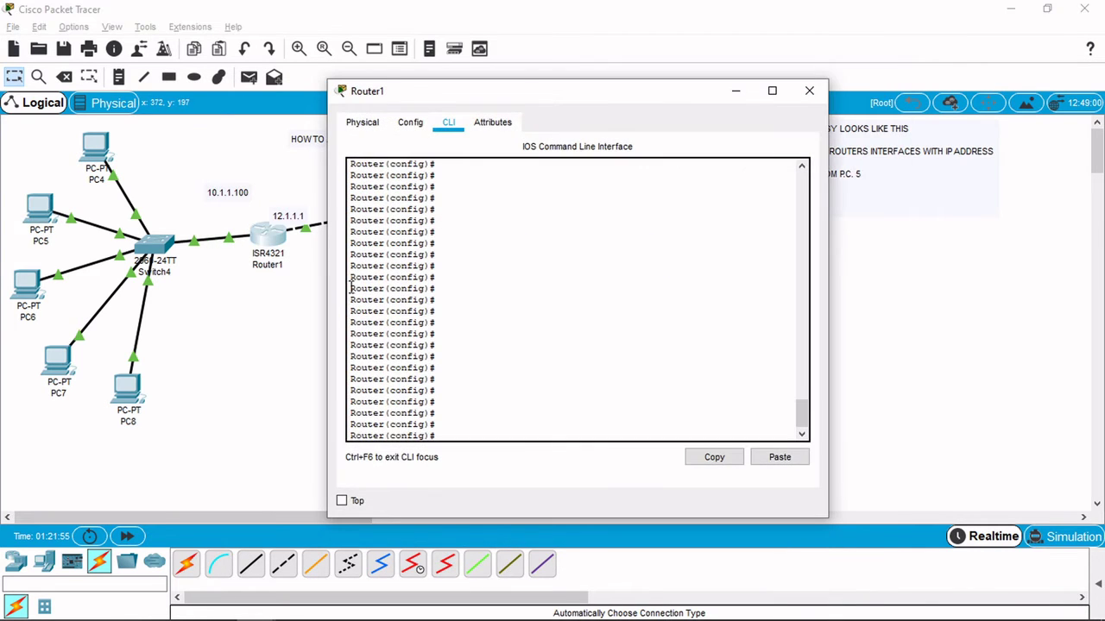
drag(549, 382, 533, 395)
key(Return)
text(acc)
key(Tab)
text(?)
text(10)
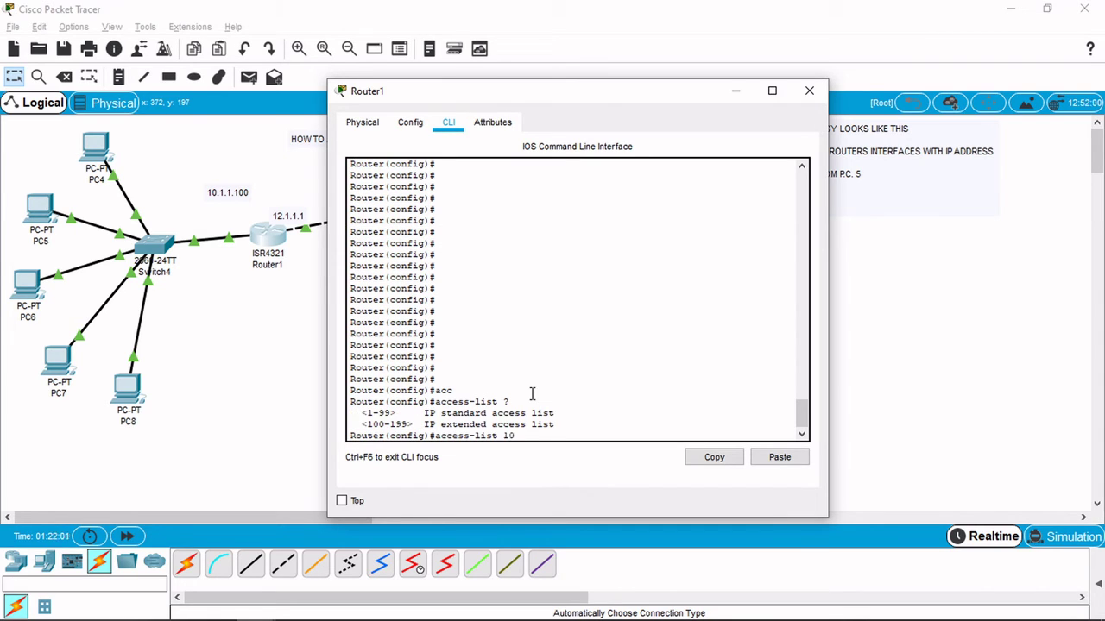
text( ?)
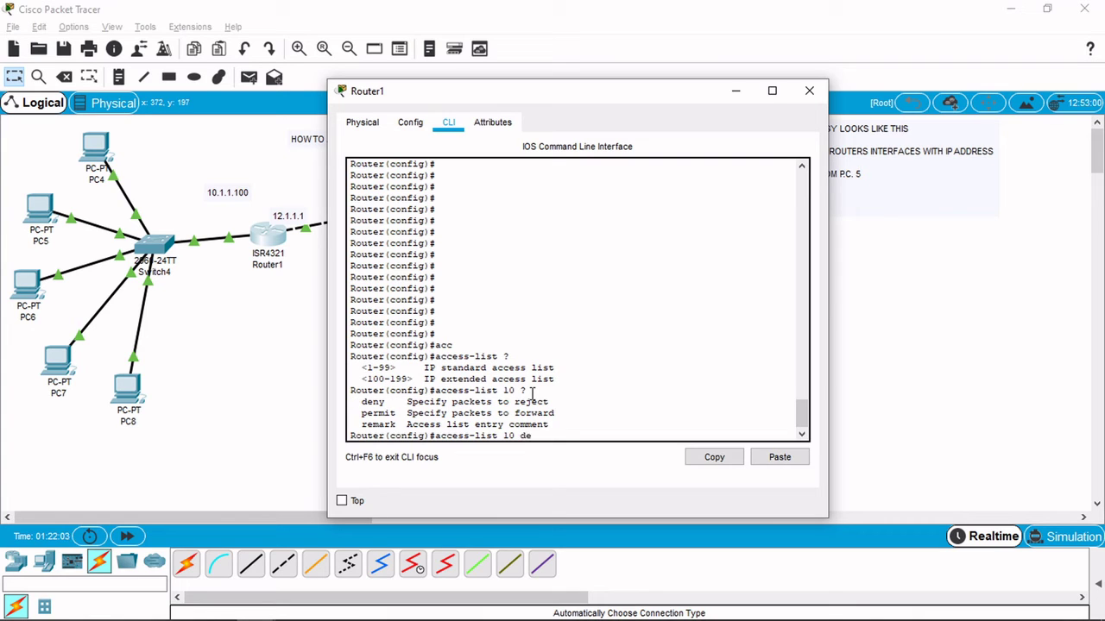
Step: Complete the access list 10 entry on Router1 so that it denies host 10.1.1.2
text(den)
key(Tab)
text(?)
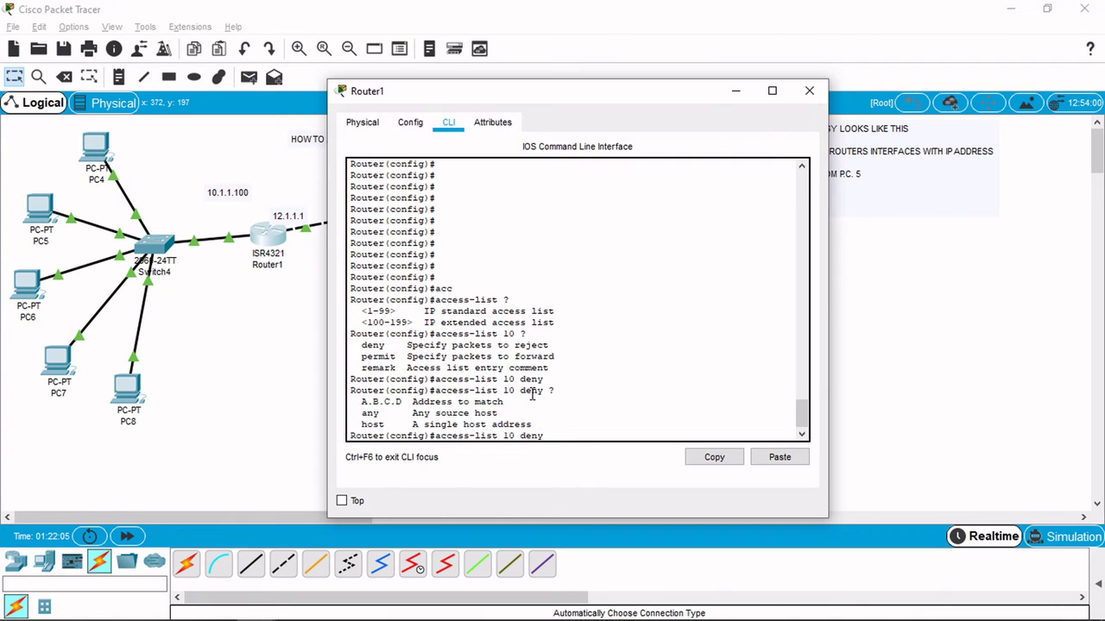
text(host)
key(Tab)
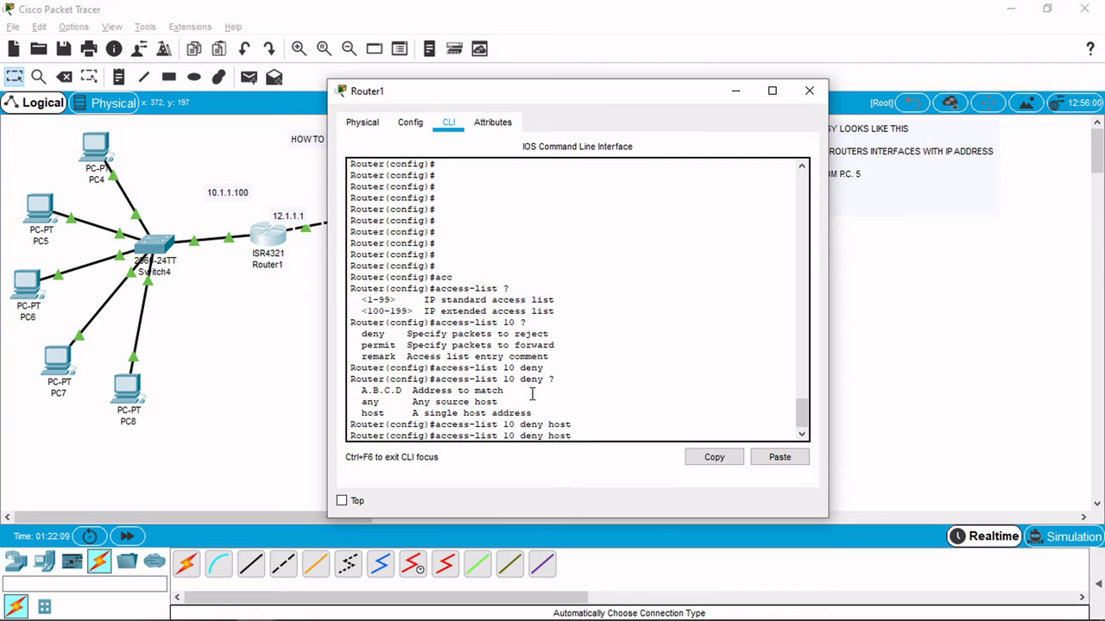
text(?10)
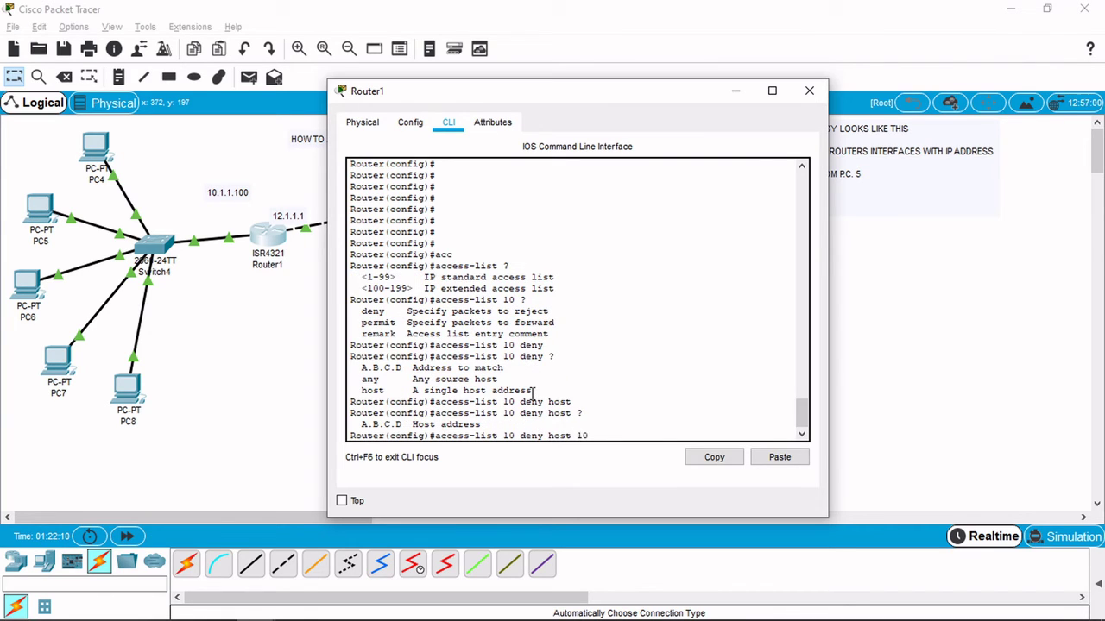
text(.1.1.2 ?)
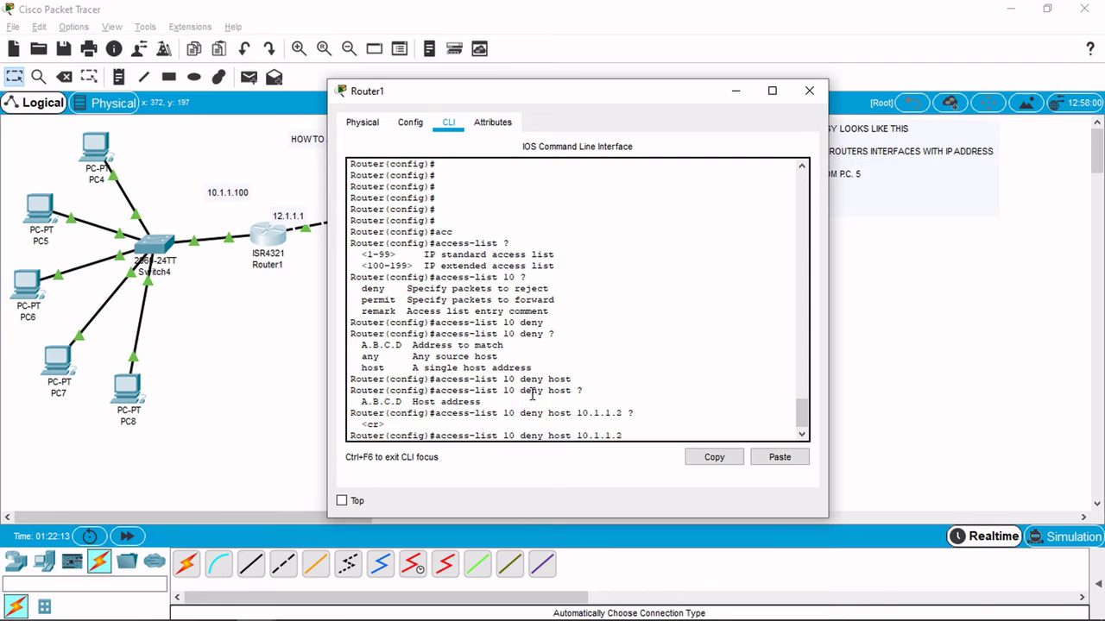
key(Return)
key(Return)
key(Return)
key(Return)
key(Return)
key(Return)
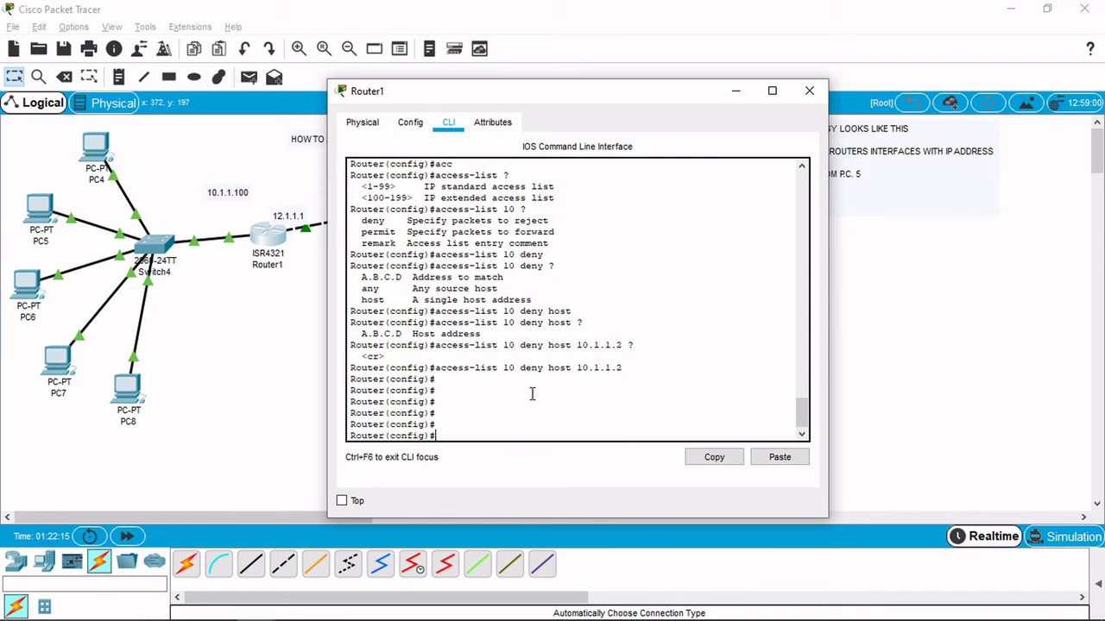
Step: Identify Router1's port toward Router2 on the topology and enter configuration of interface gi0/0/0
text(int)
click(735, 91)
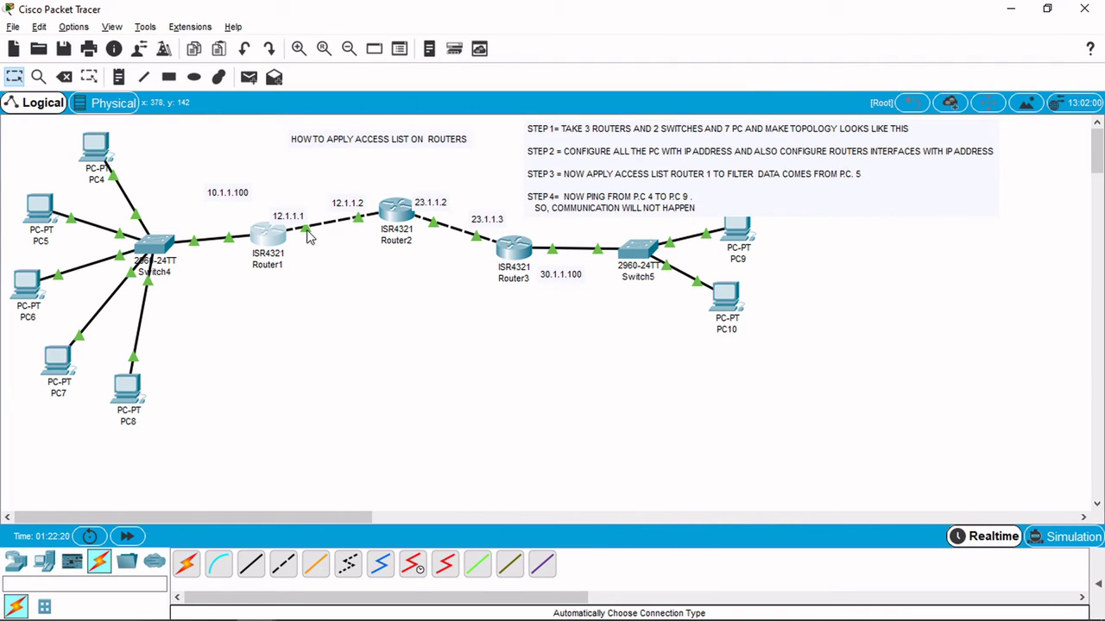
mouse_move(309, 232)
click(275, 235)
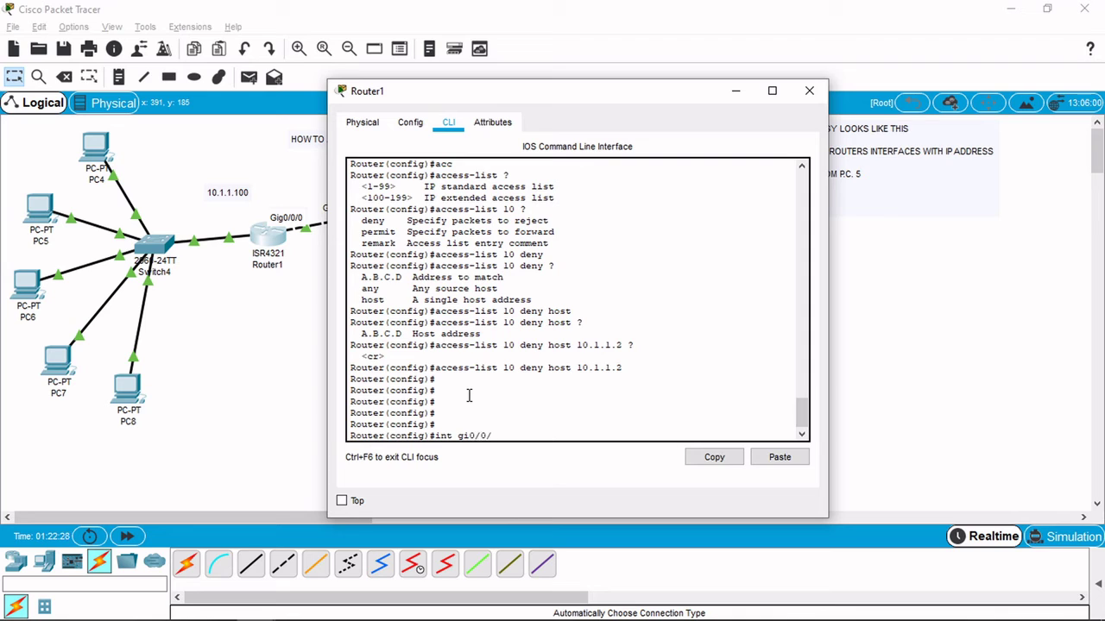
key(Return)
key(Return)
Step: Apply access group 10 to interface gi0/0/0 in the out direction
text(ip)
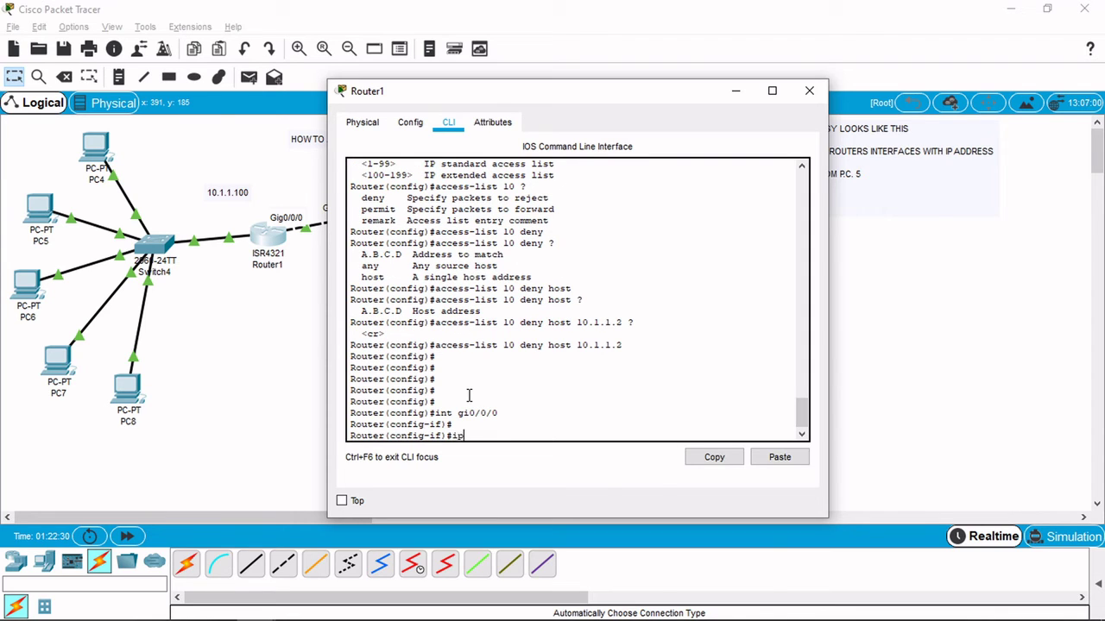
text( acc)
key(Tab)
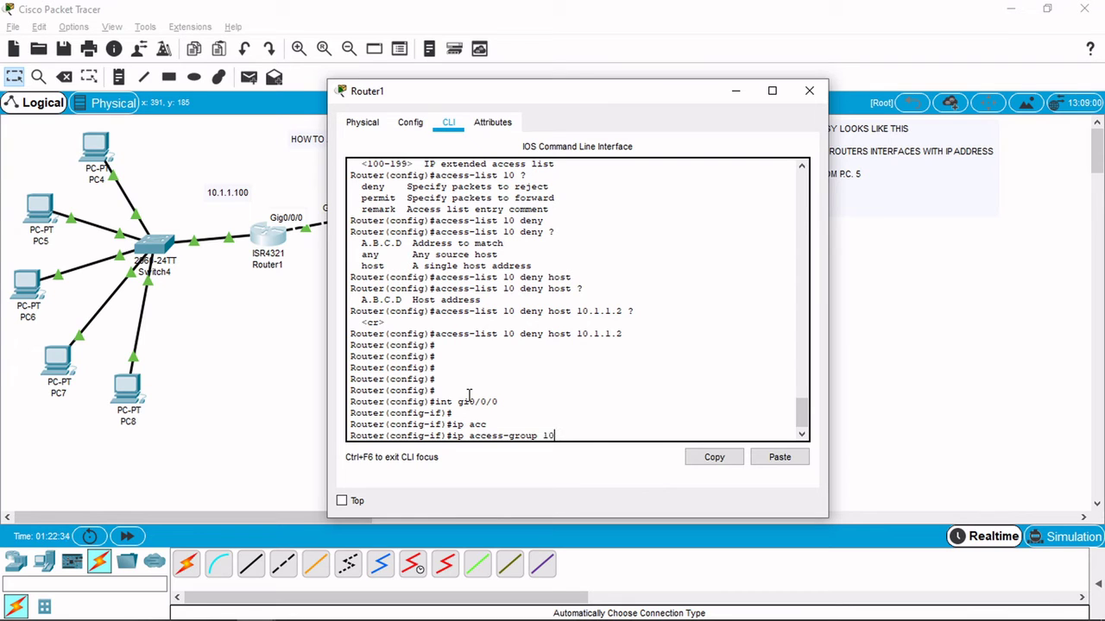
text(10 ?)
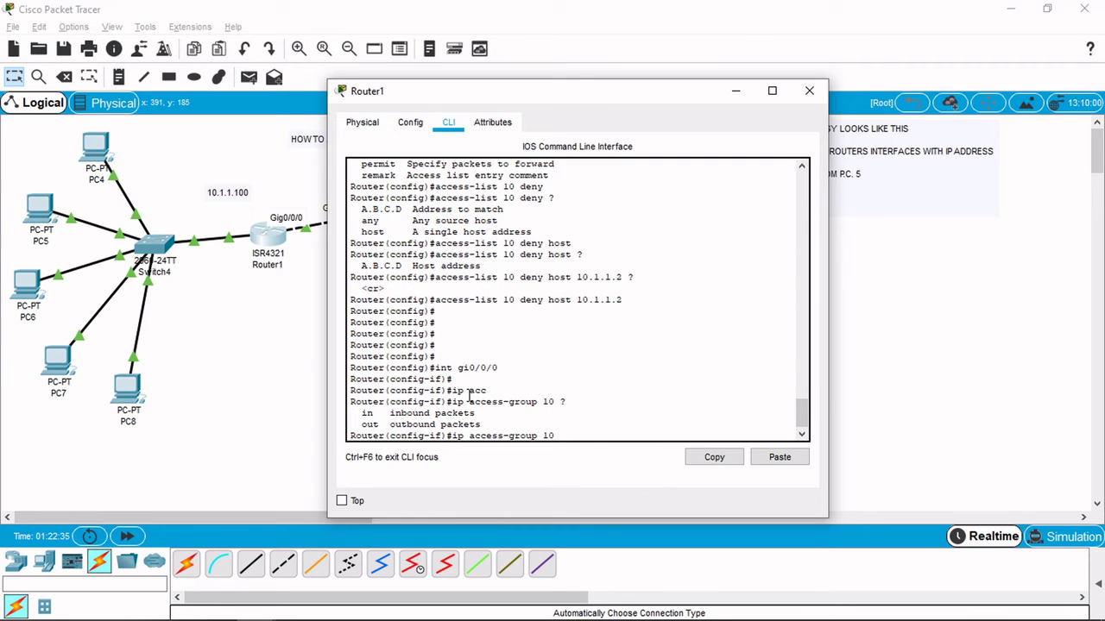
text(out ?)
key(Return)
key(Return)
key(Return)
key(Return)
key(Return)
key(Return)
Step: Exit interface configuration, display Router1's access lists, and put the Router1 window away
text(exit)
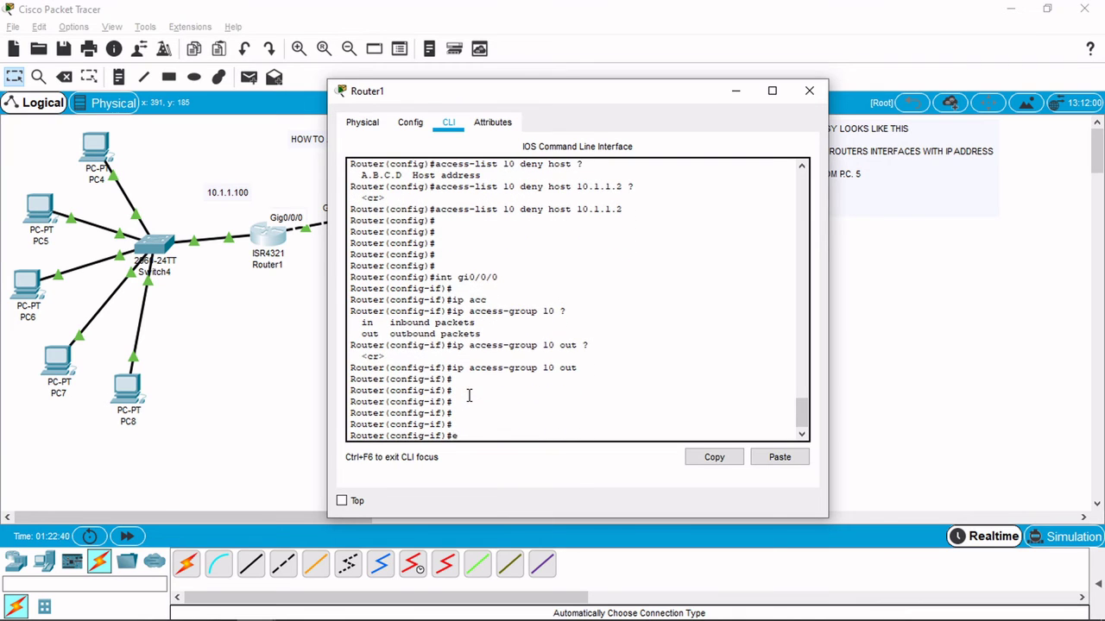
key(Return)
key(Return)
key(Return)
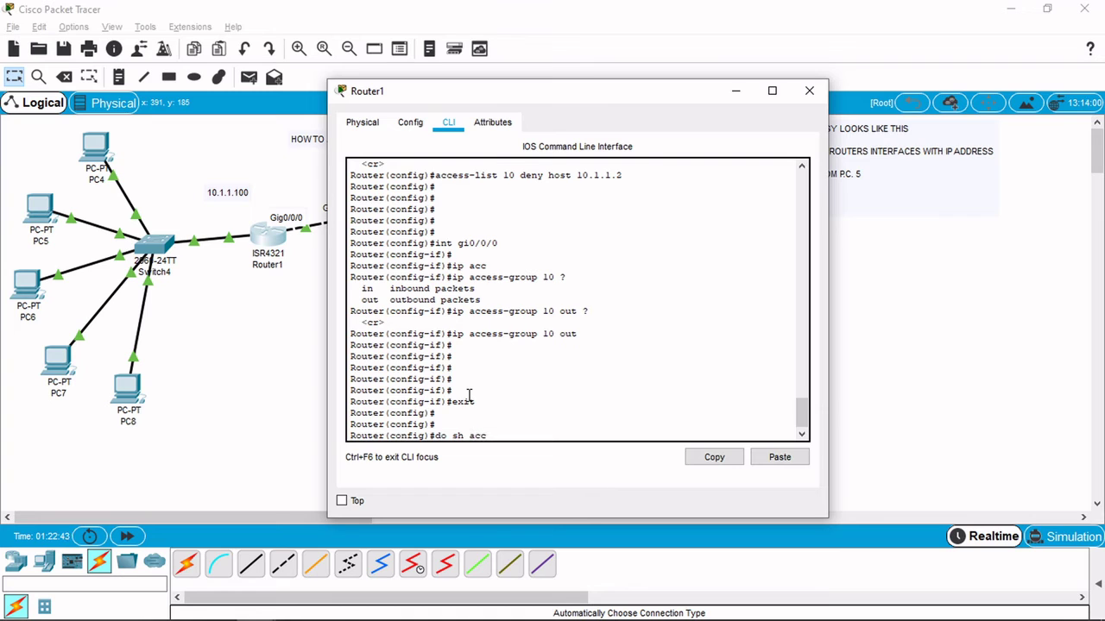
text(do sh acc)
key(Tab)
key(Return)
key(Return)
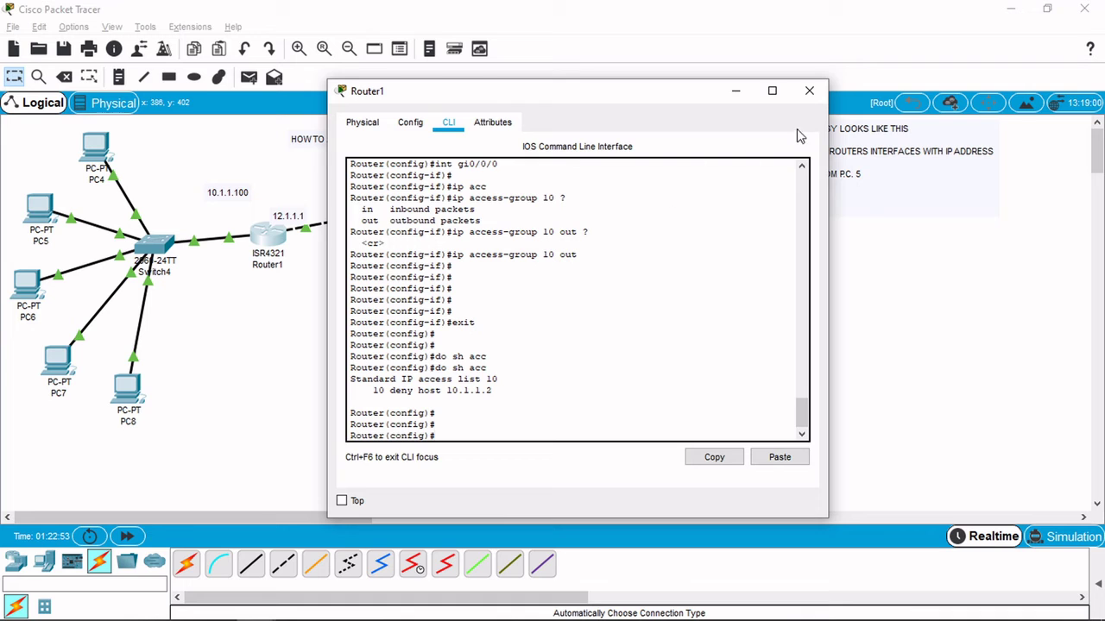
click(737, 93)
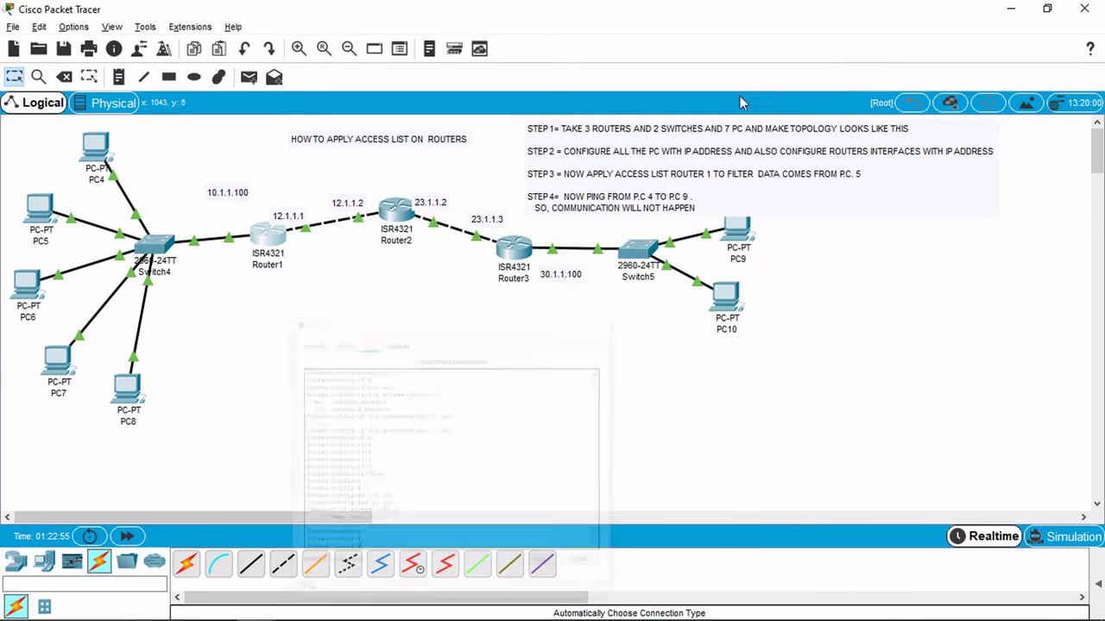
Step: Test the filter by pinging 30.1.1.2 from PC5's command prompt
click(20, 219)
scroll(729, 202, up, 2)
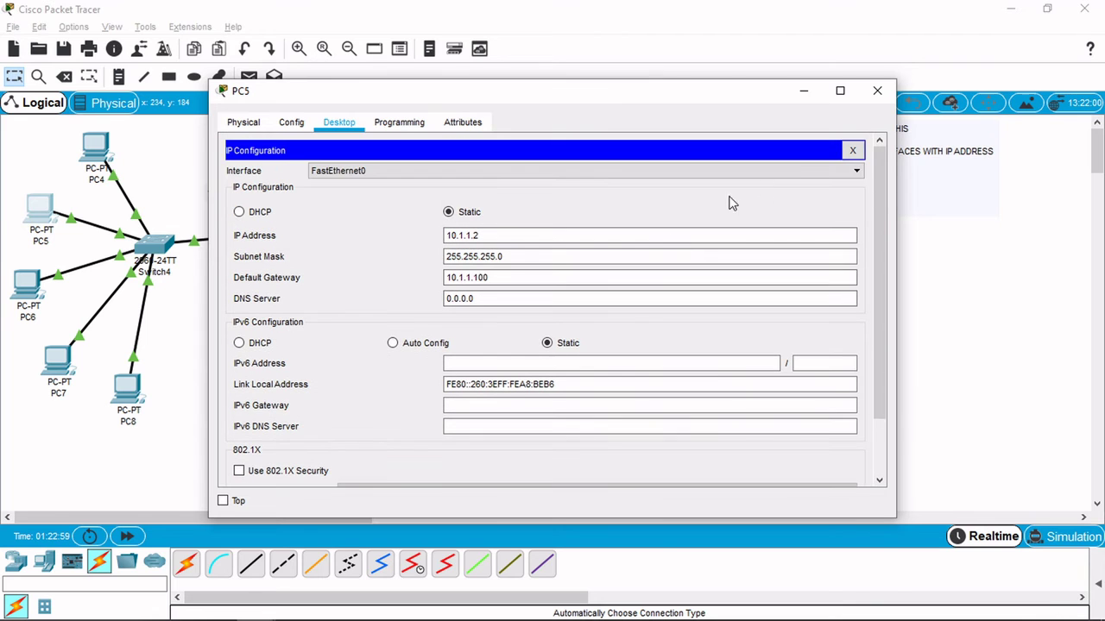
click(846, 151)
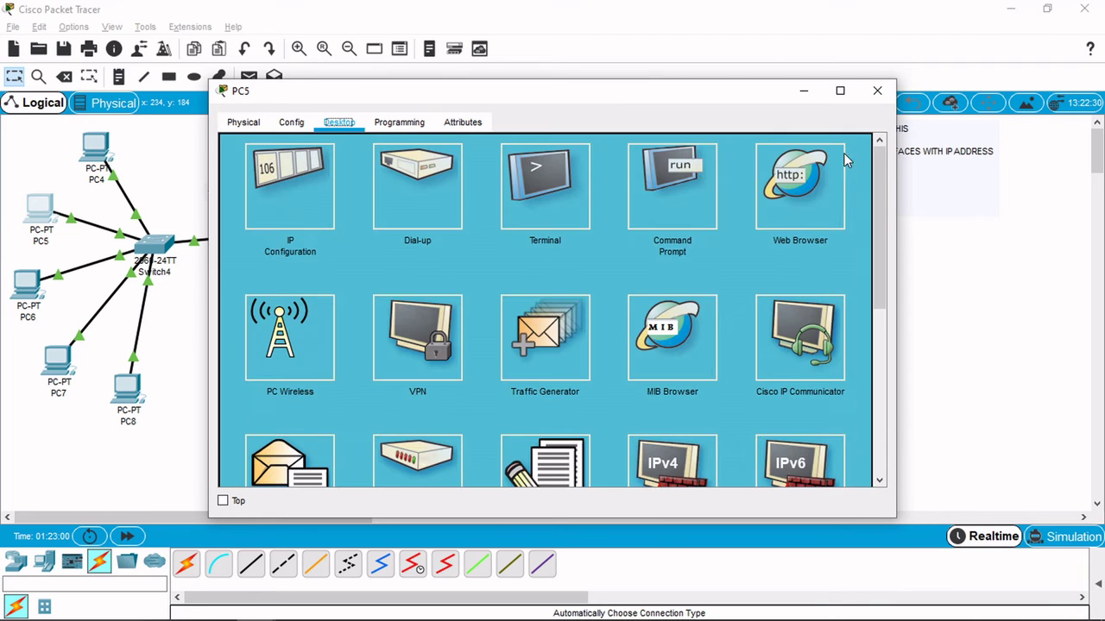
click(648, 208)
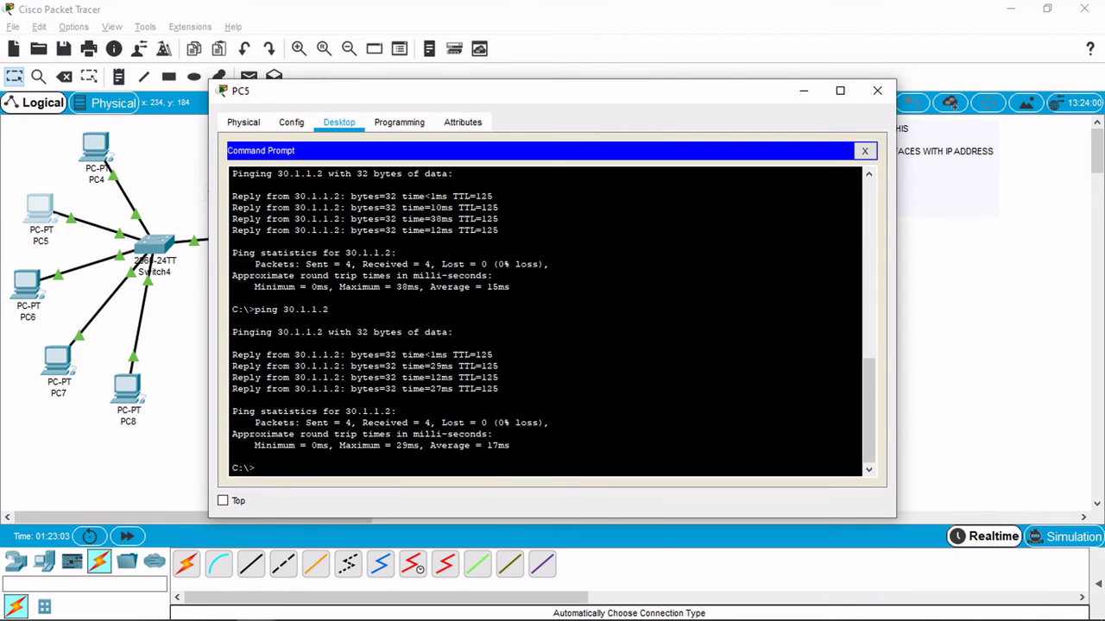
key(Return)
key(Return)
key(Return)
key(Return)
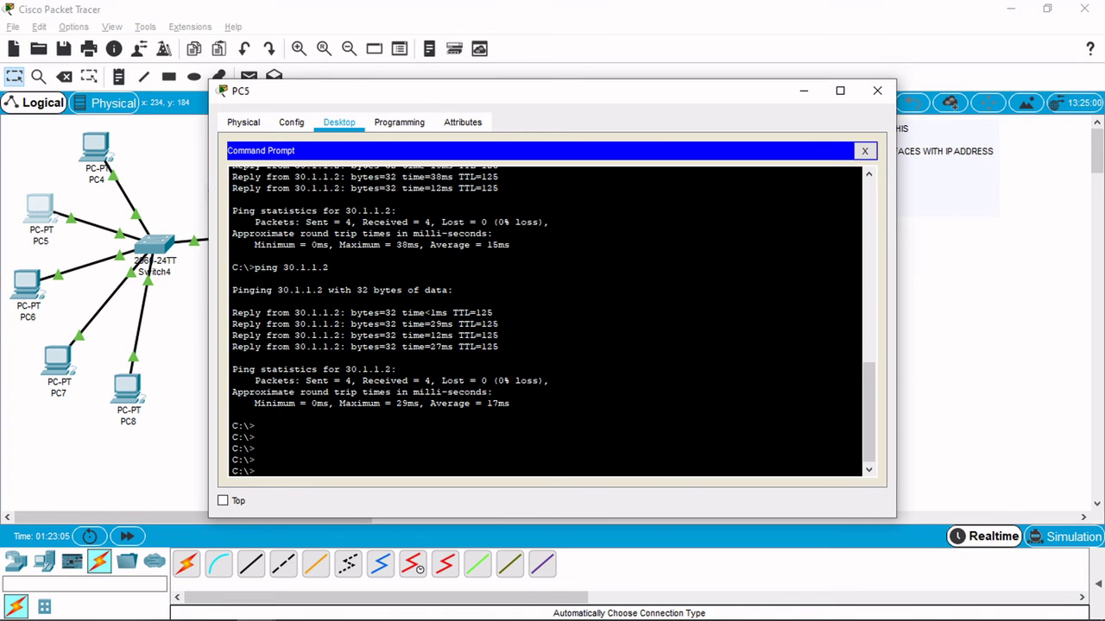
key(Up)
key(Return)
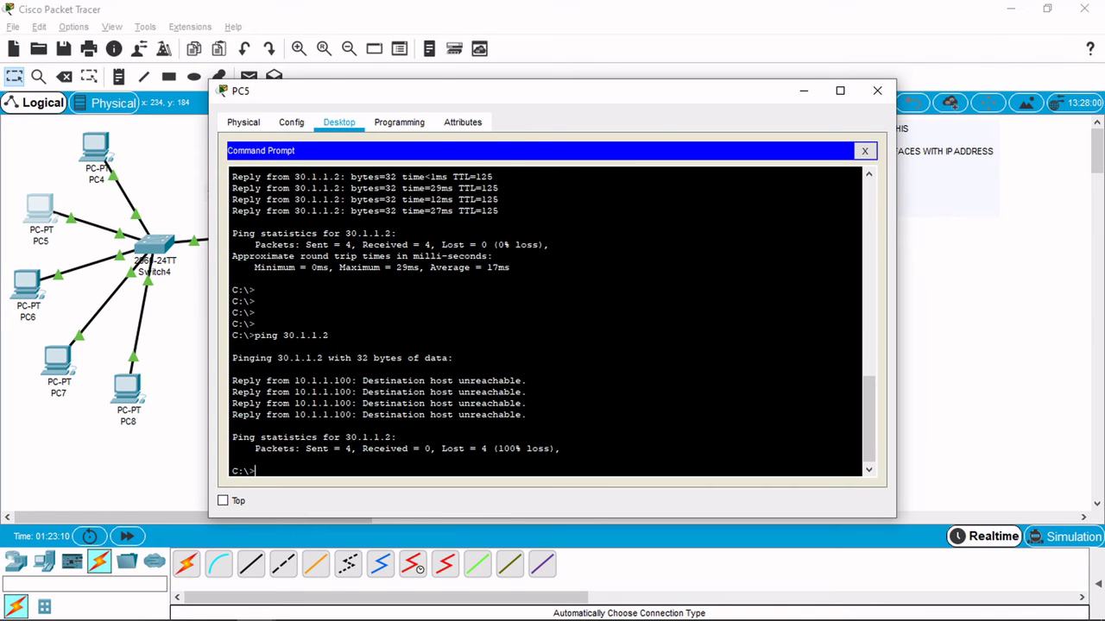
Step: Review the ping replies in PC5's command prompt and close the PC5 window
drag(363, 381, 528, 416)
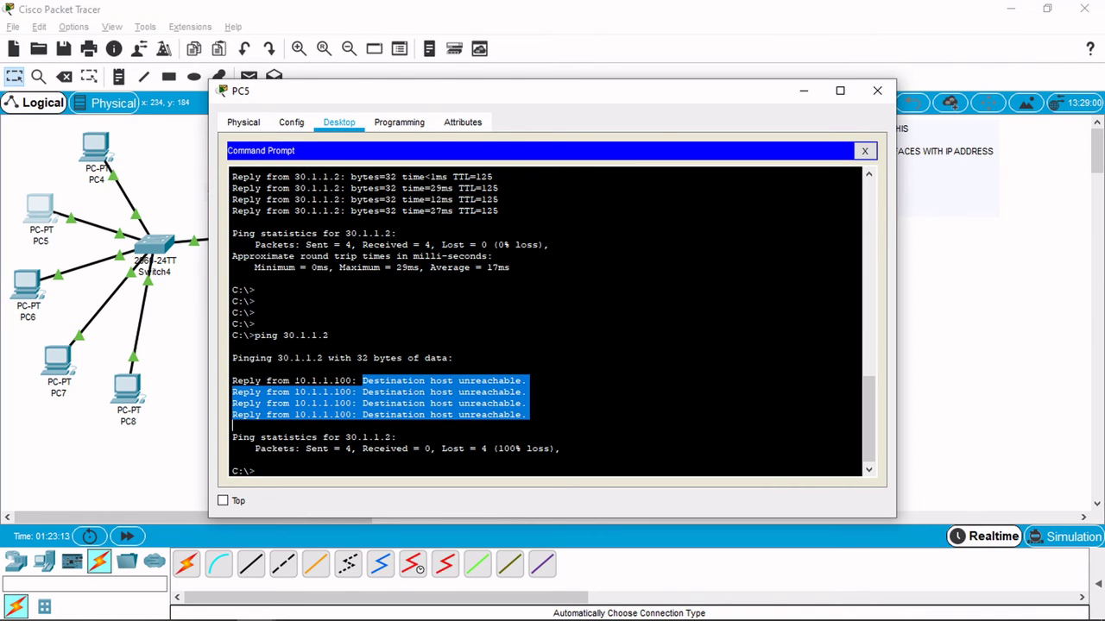
drag(231, 381, 385, 415)
click(552, 449)
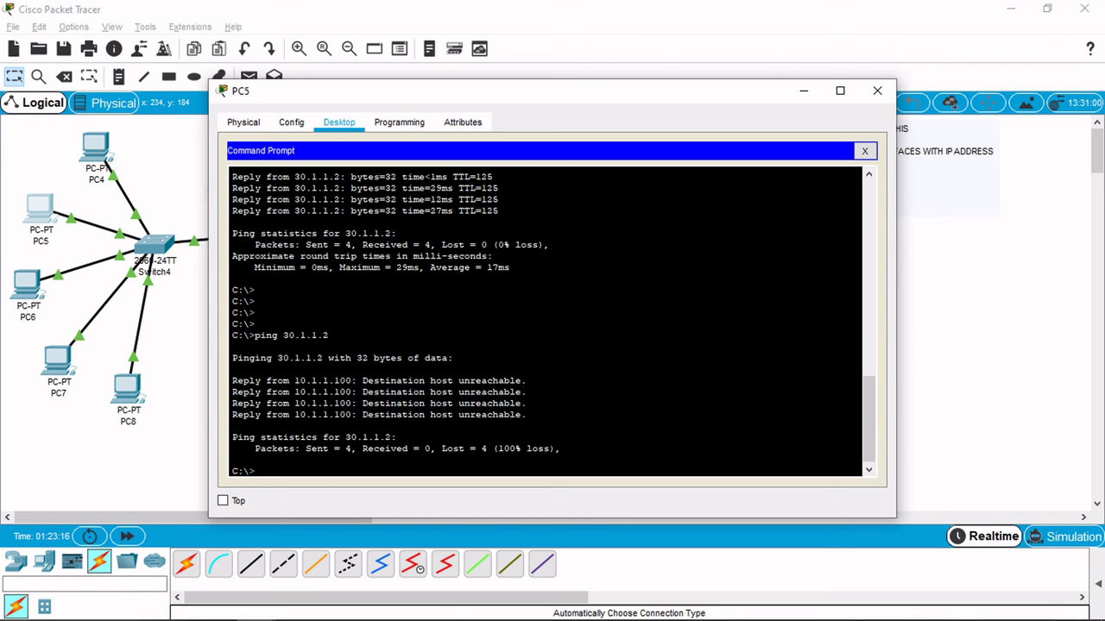
click(877, 90)
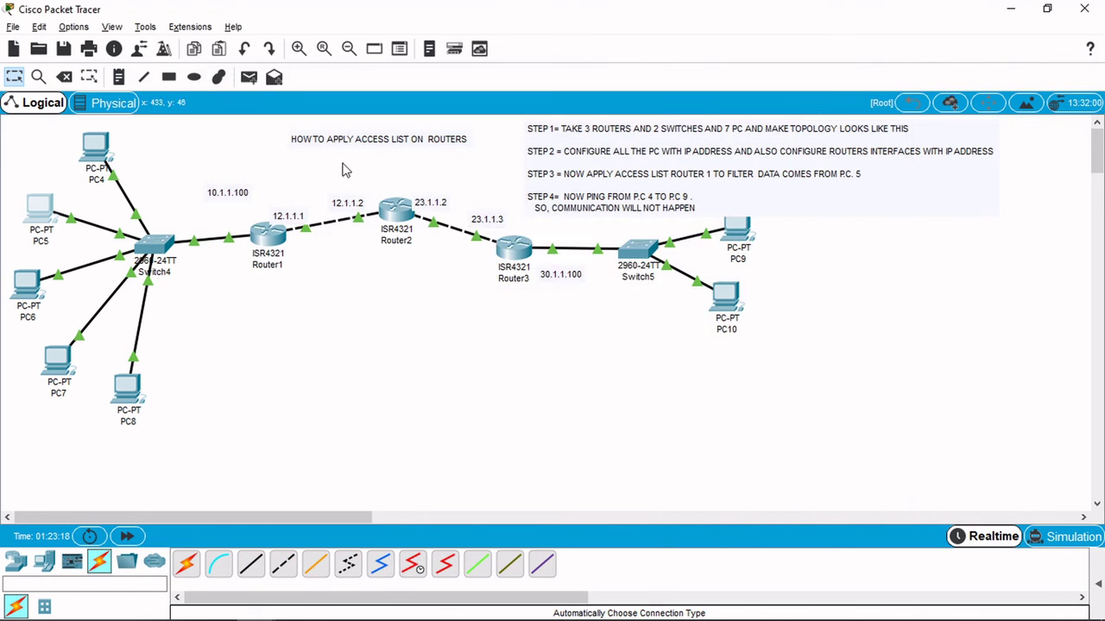
Step: Try to remove access list 10 from Router1 with the command no ip access-list 10
click(273, 235)
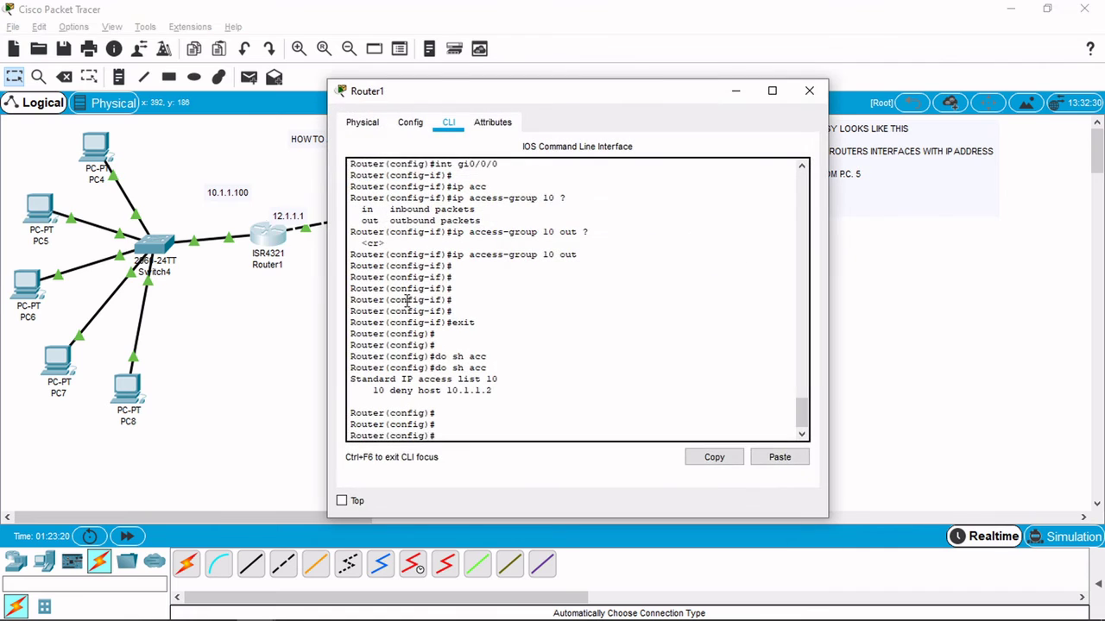
click(535, 390)
key(Return)
key(Return)
text(no)
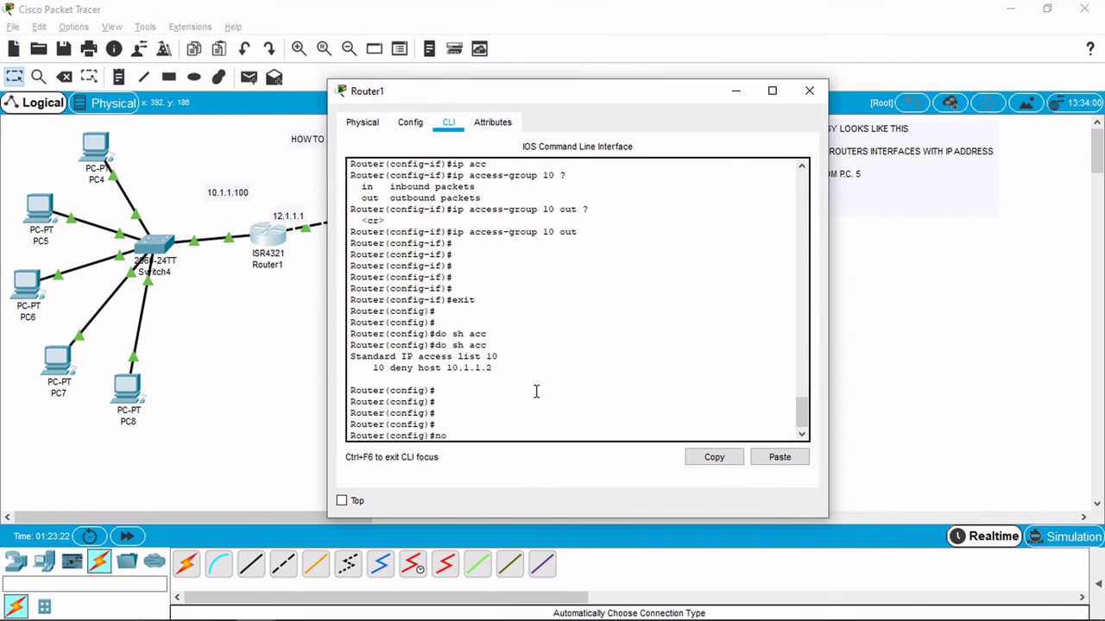
text( ip acc)
key(Tab)
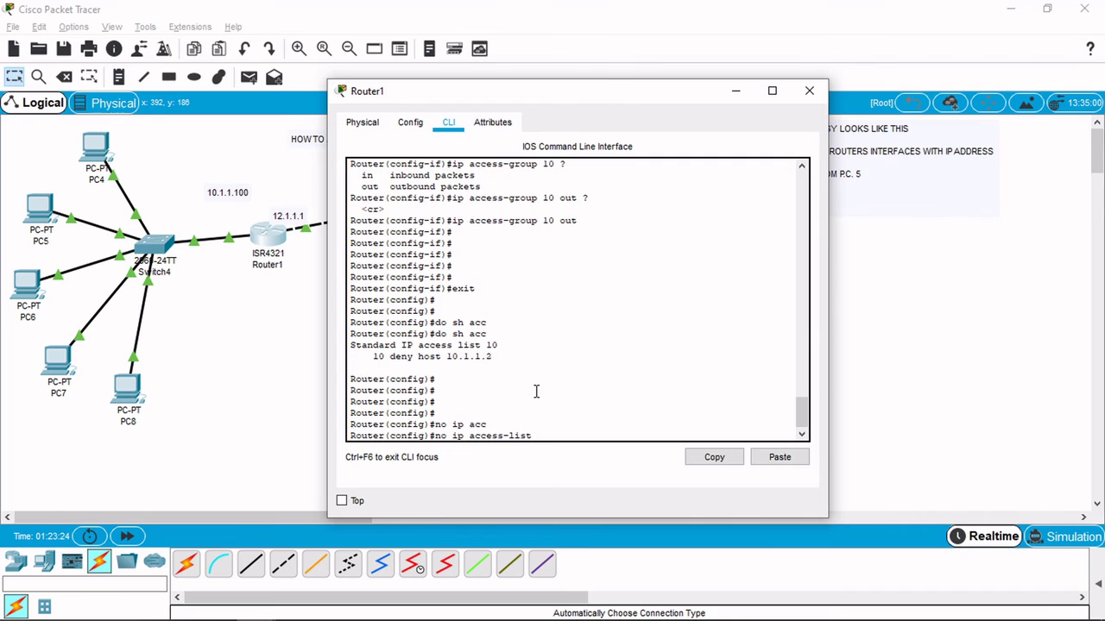
text(?)
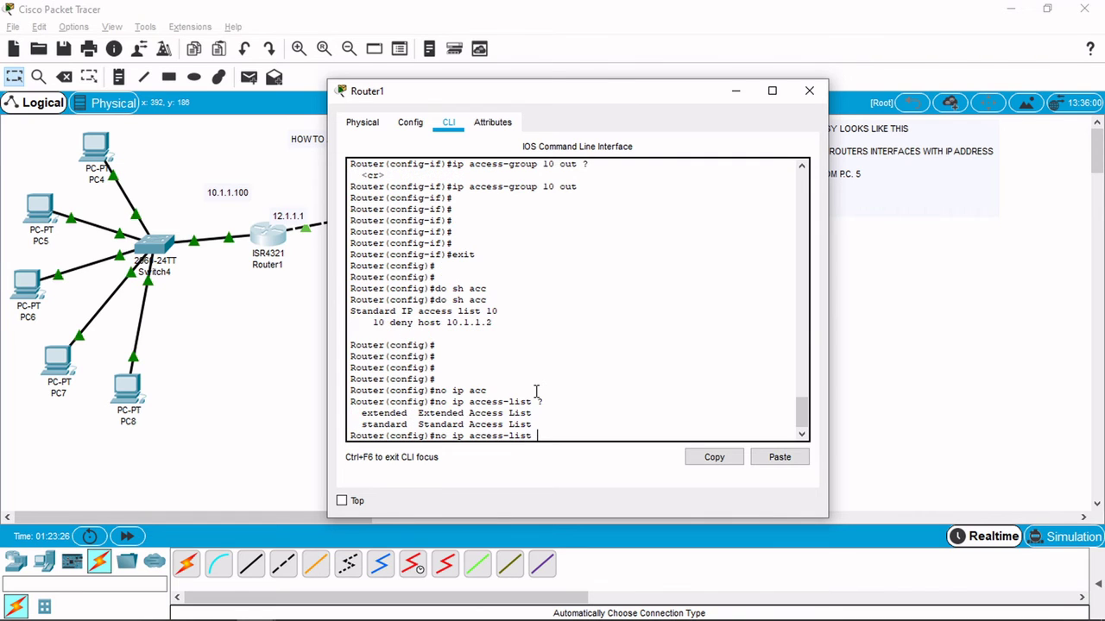
text( 10)
key(Return)
key(Return)
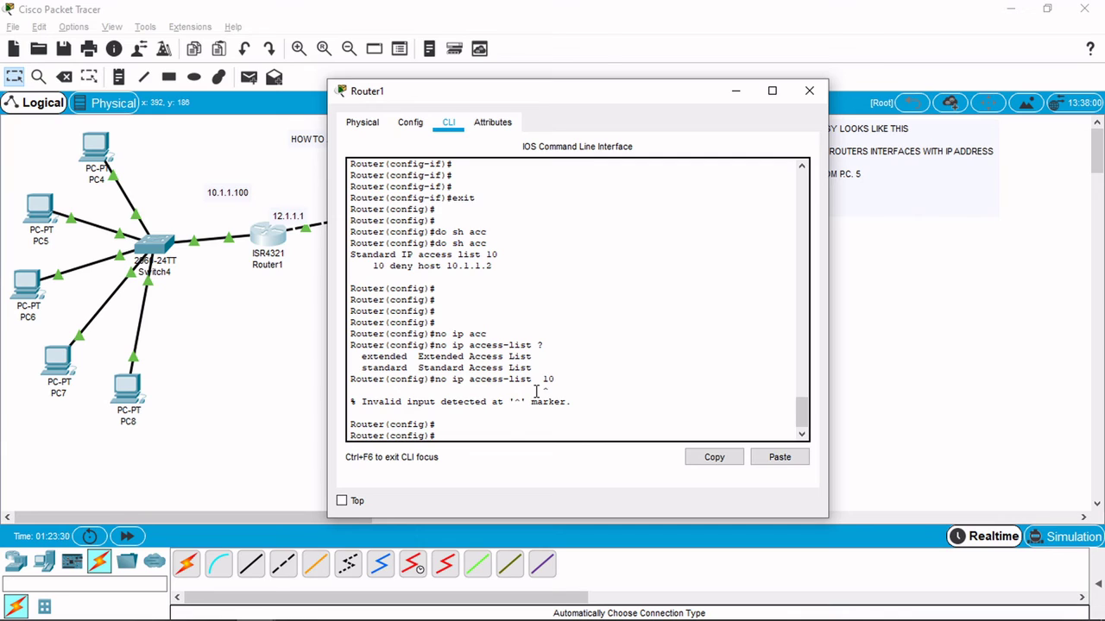
Step: Delete access list 10 from Router1 with the command no access-list 10
text(no acc)
key(Tab)
text(10)
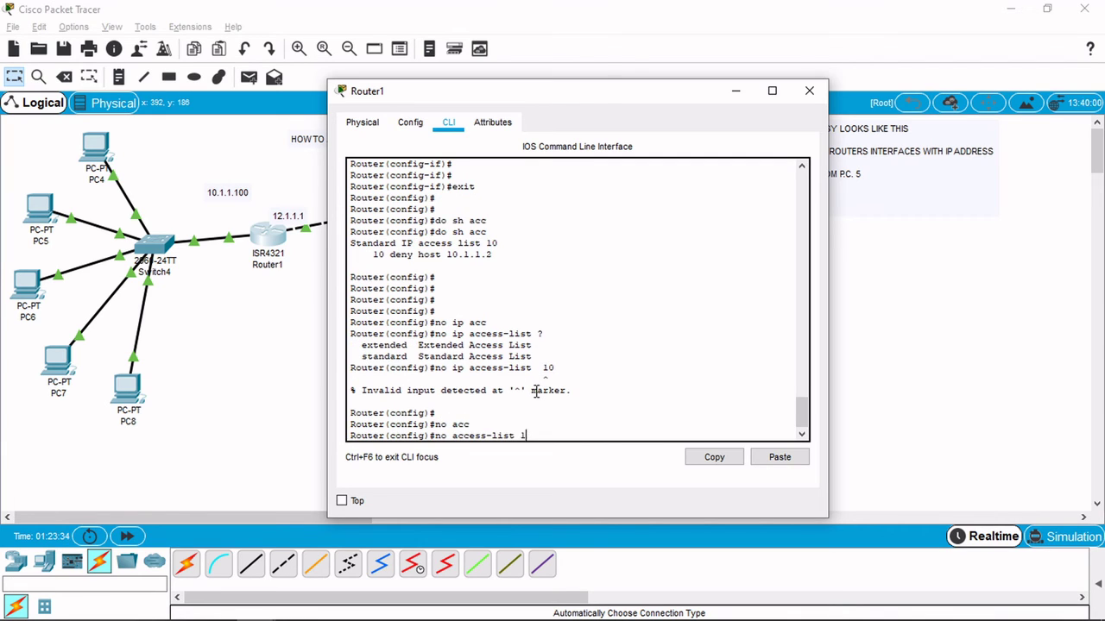
key(Return)
key(Return)
key(Return)
key(Return)
key(Return)
Step: Display Router1's access lists to check the deletion
text(do)
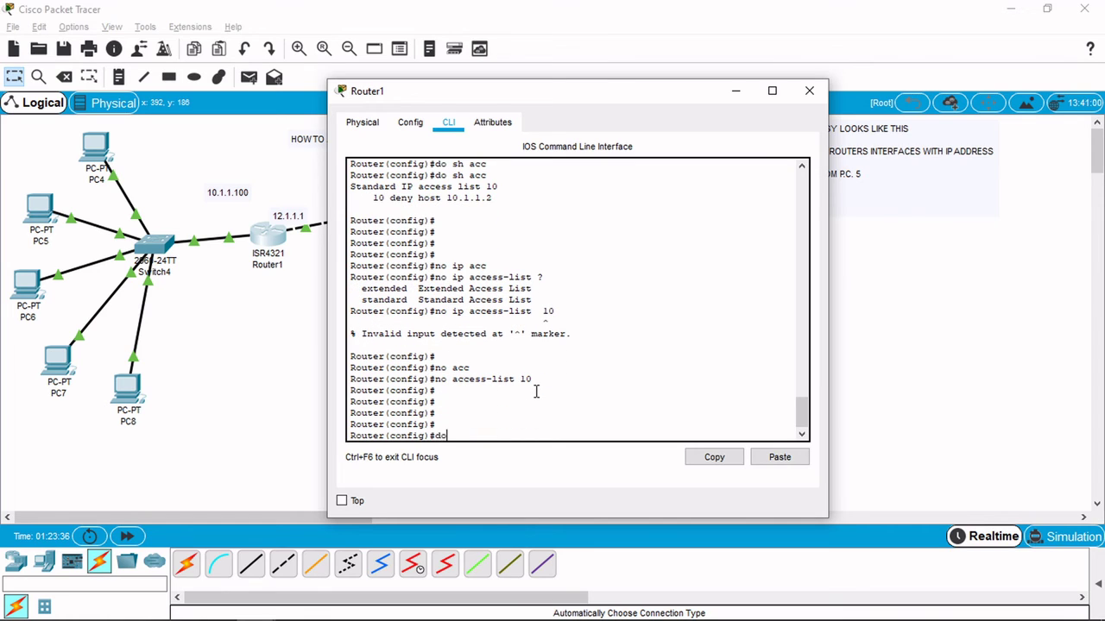
text( show acces)
key(Return)
key(Return)
key(Return)
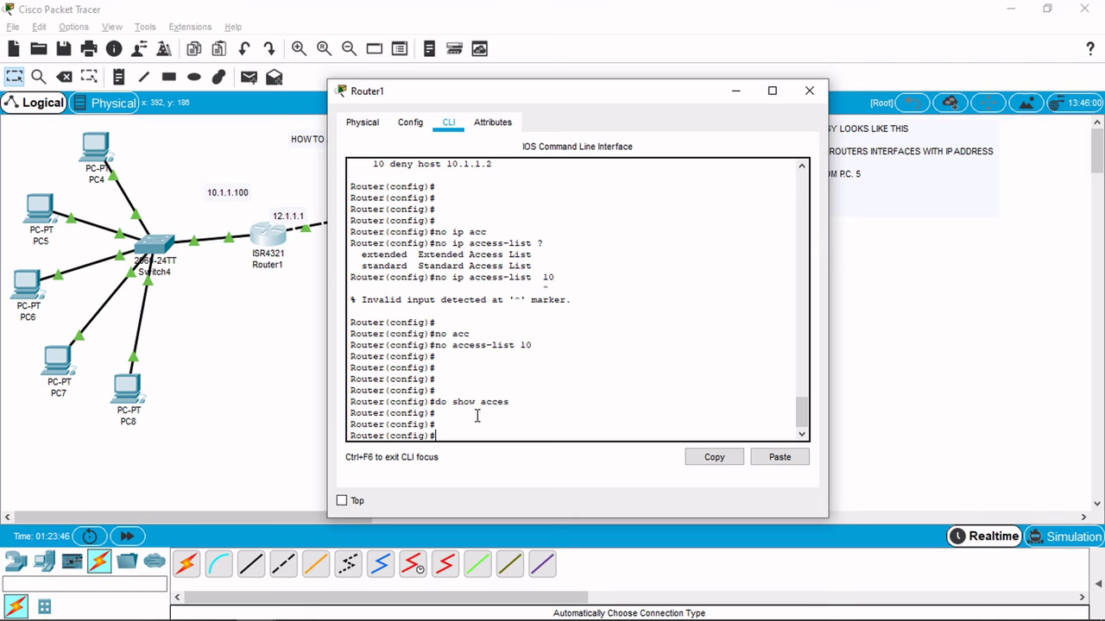
Step: Begin a new access-list 10 deny host entry on Router1, listing the available options with ? at each stage
text(acc)
key(Tab)
text(1)
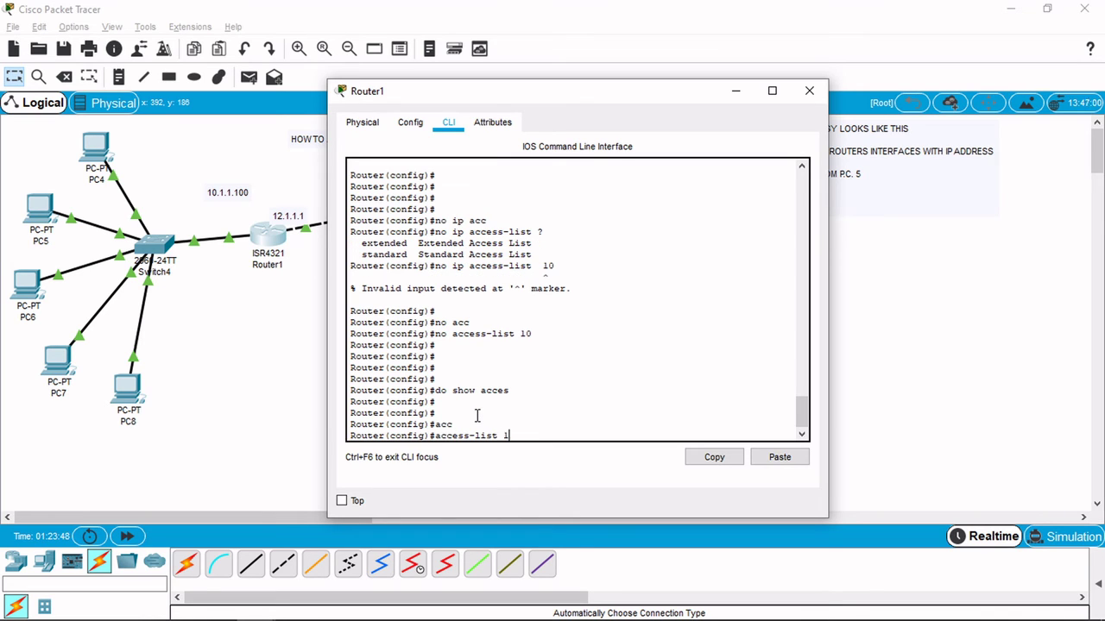
text(0 )
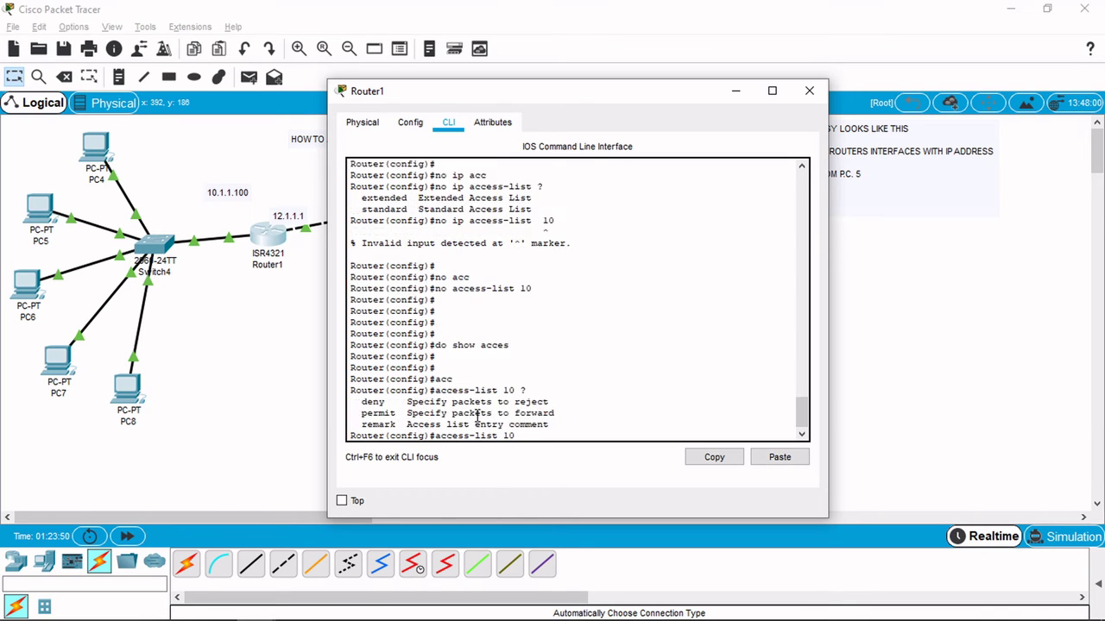
text(?deny)
key(Tab)
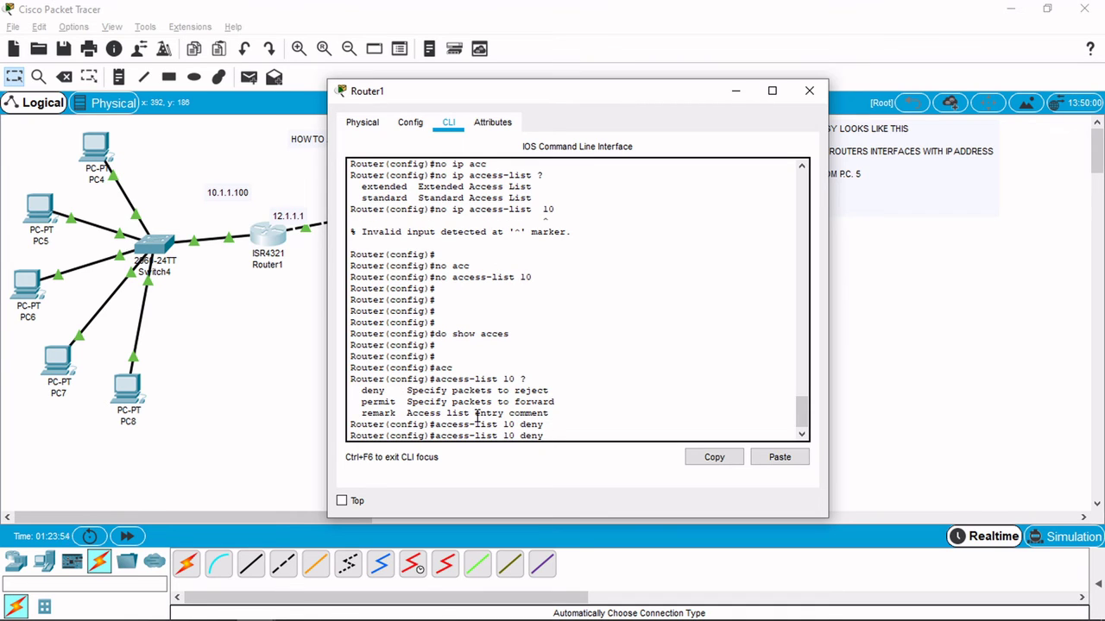
text(?)
text(h)
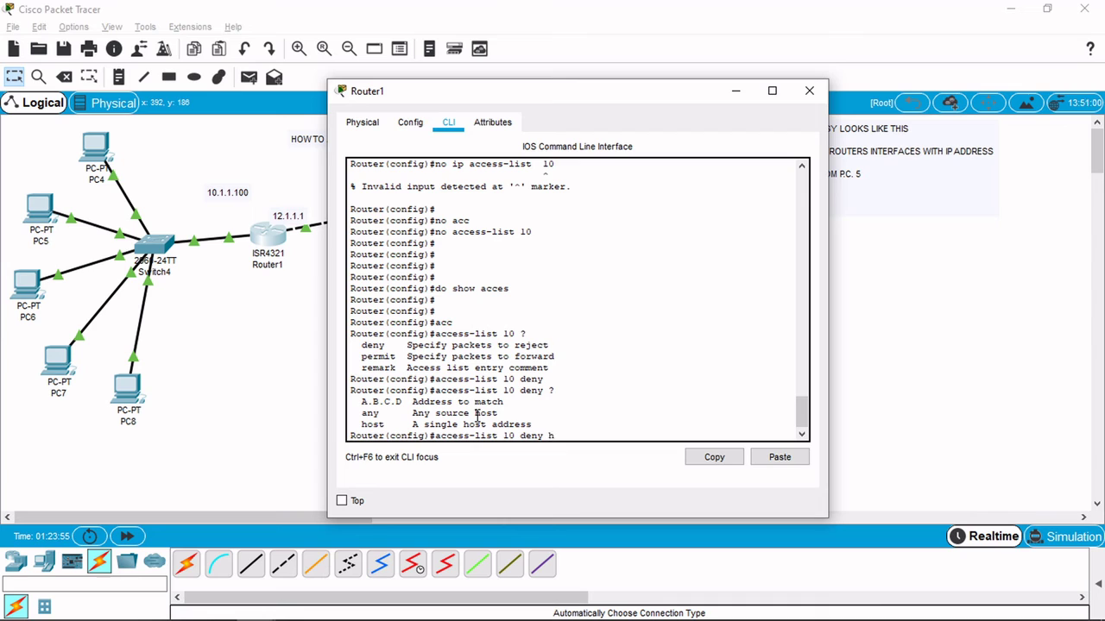
text(ost ?)
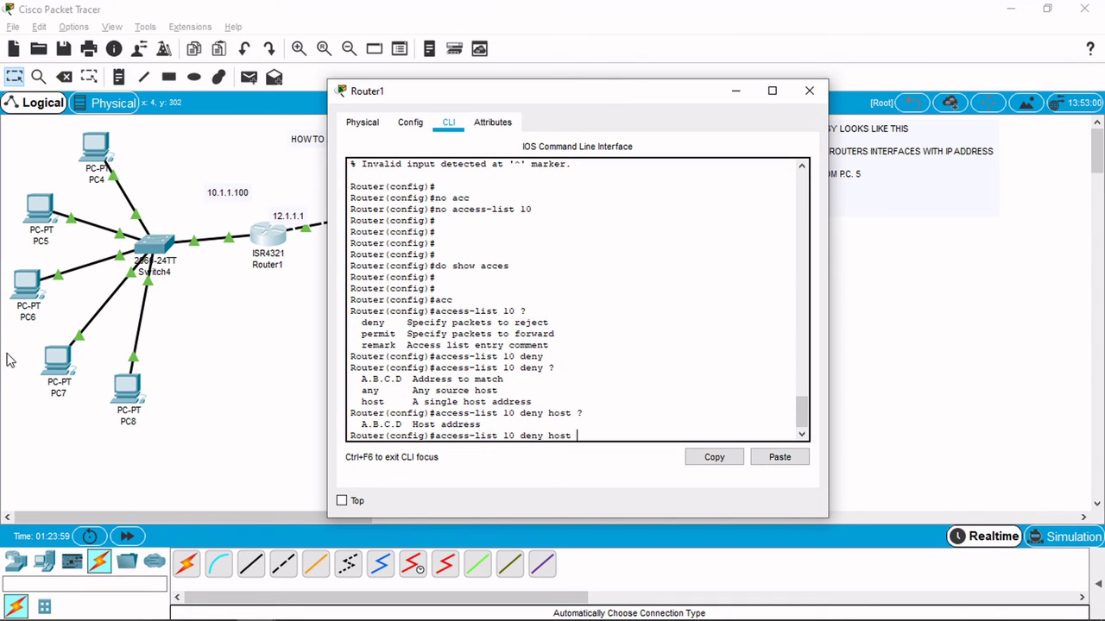
Step: Check PC6's IP address in its IP configuration, and return to Router1's command line
click(29, 273)
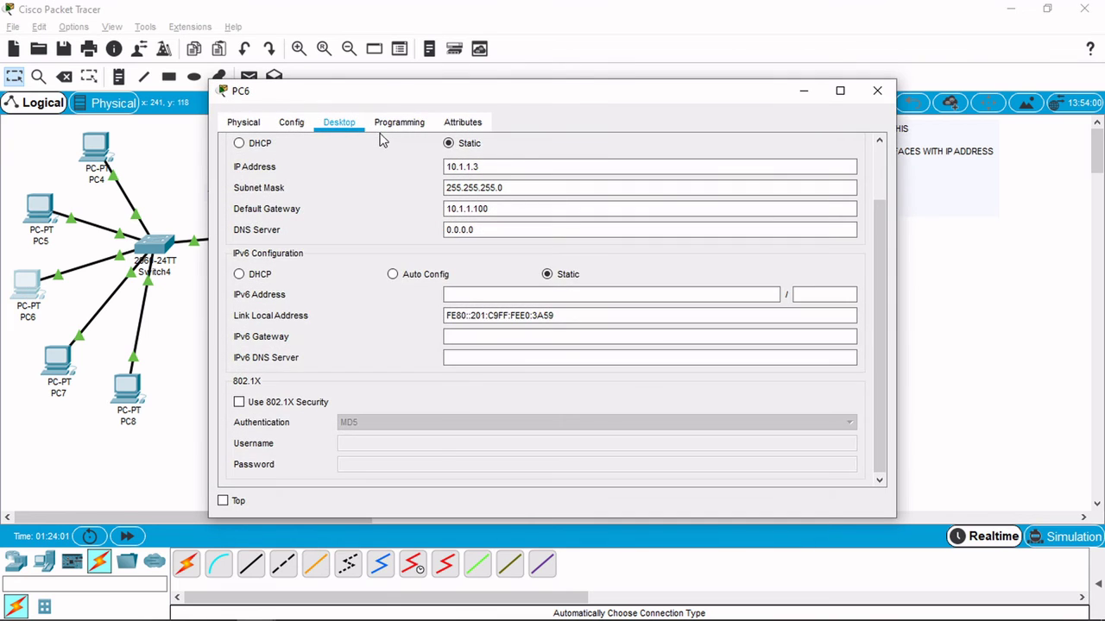
click(852, 150)
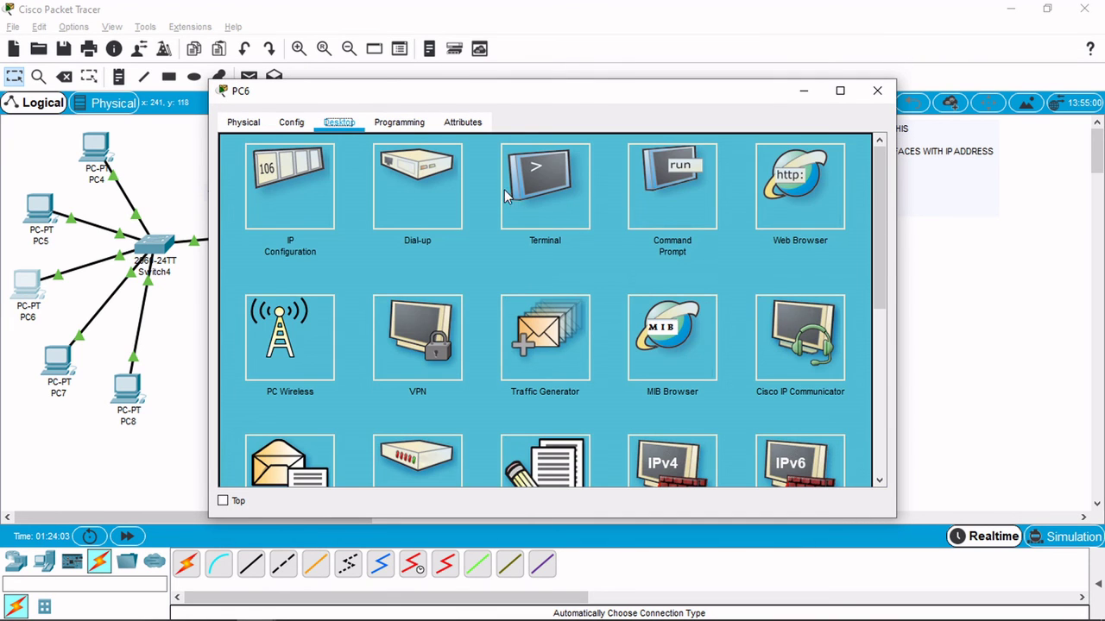
click(260, 197)
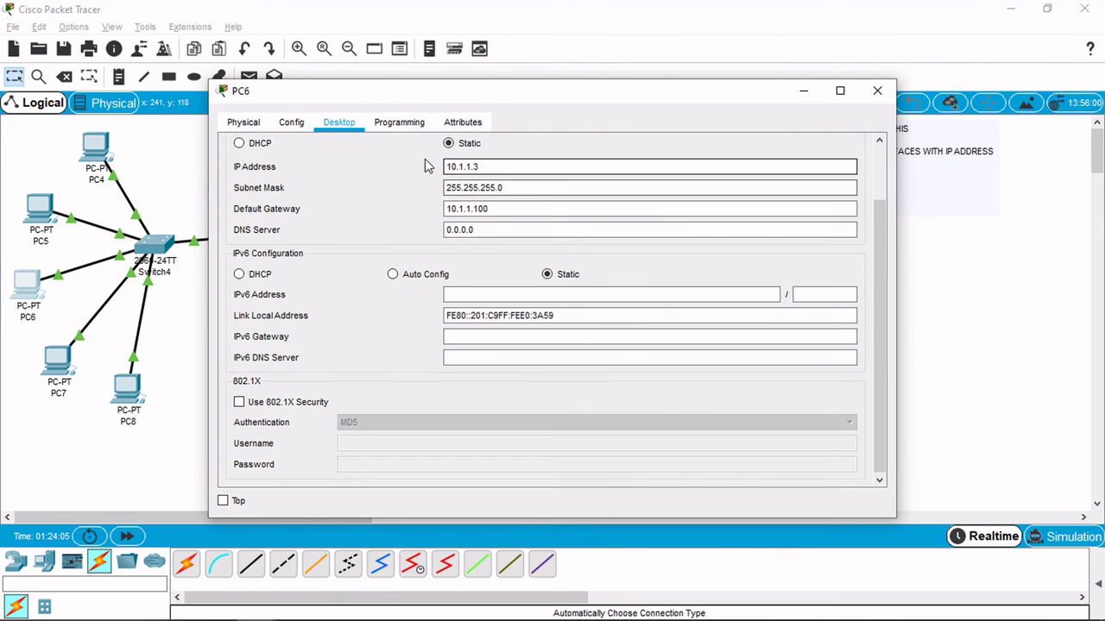
click(523, 165)
drag(523, 166, 413, 170)
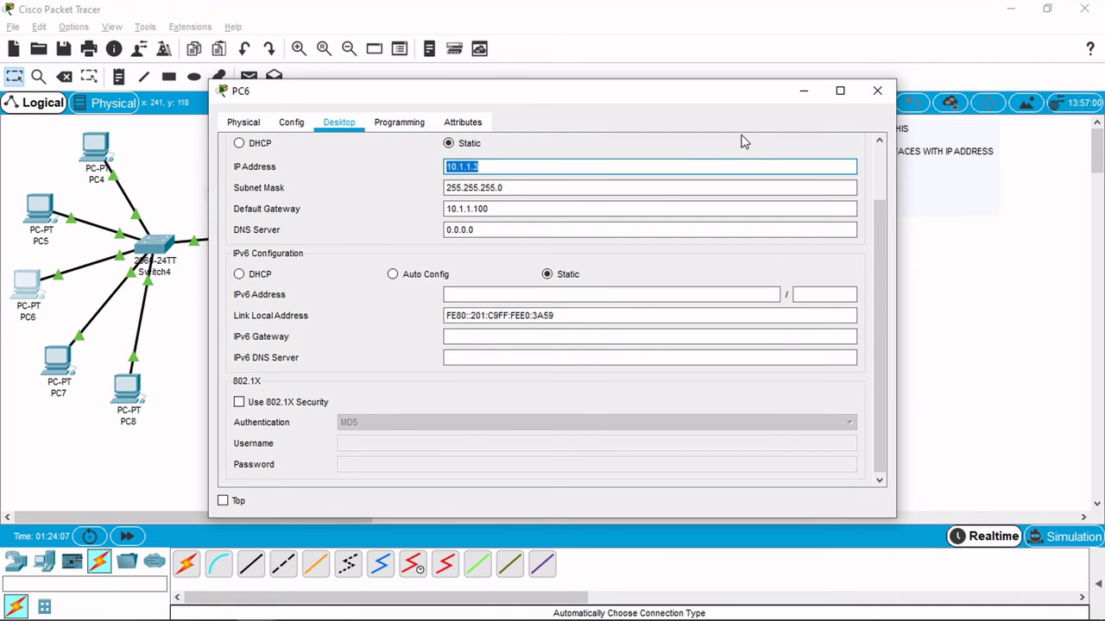
scroll(674, 163, up, 2)
click(856, 151)
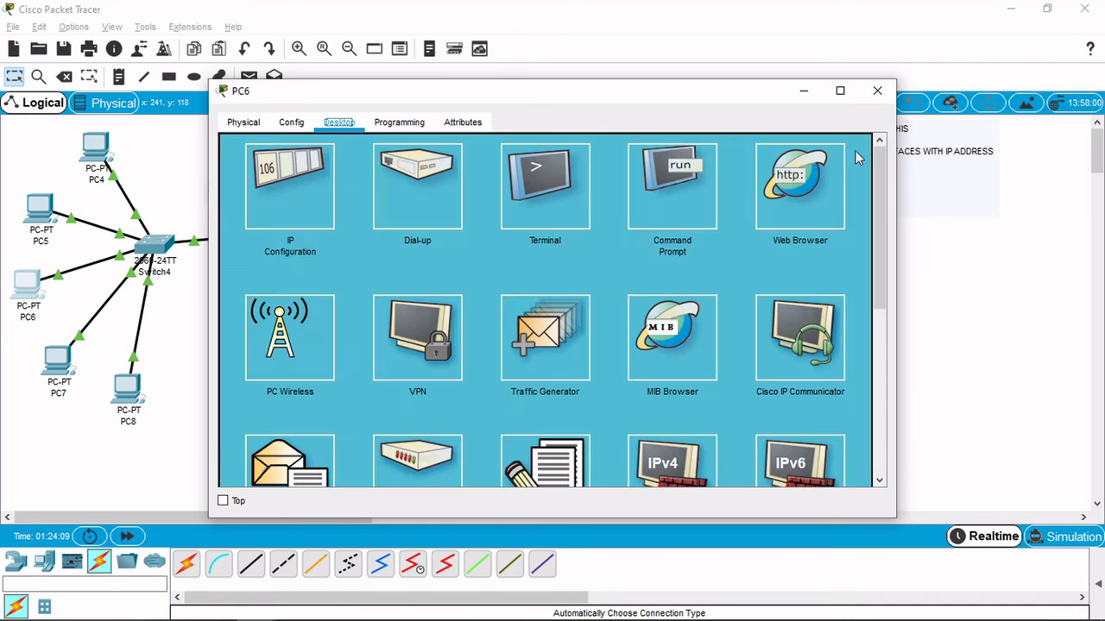
click(806, 92)
click(266, 237)
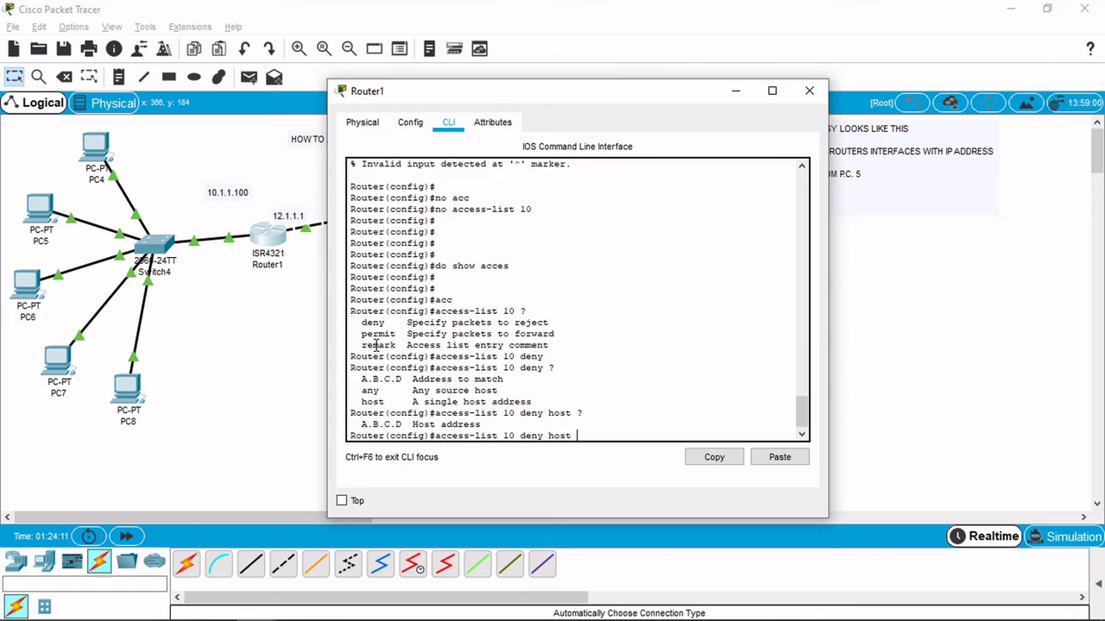
Step: Complete the access list 10 deny entry with host address 10.1.1.3
text(10.)
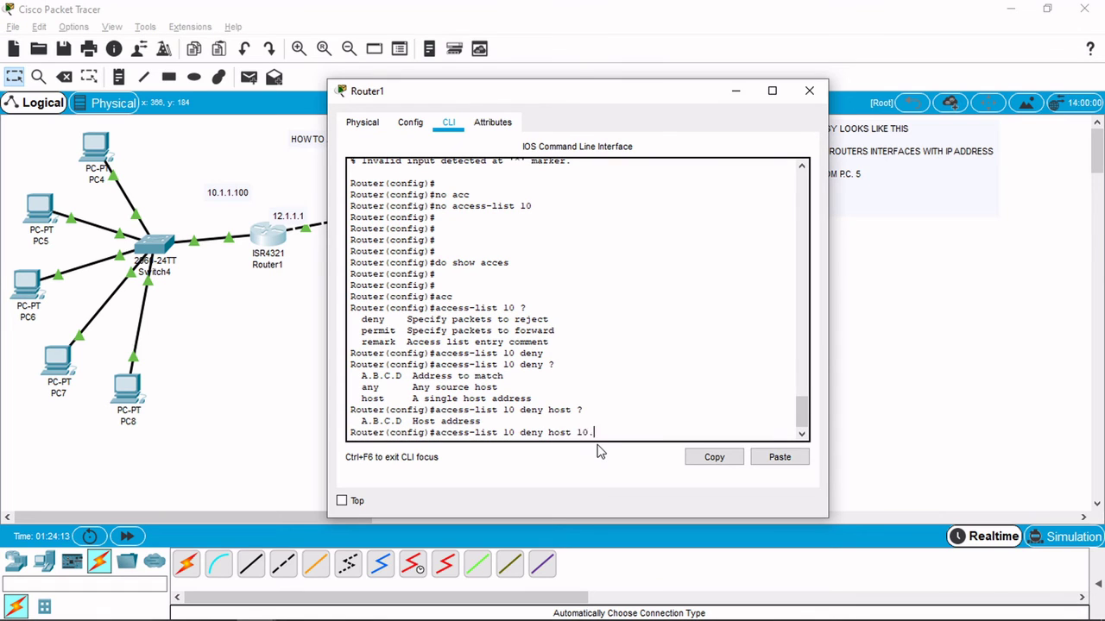
text(1.1.3 ?)
key(Return)
key(Return)
key(Return)
key(Return)
key(Return)
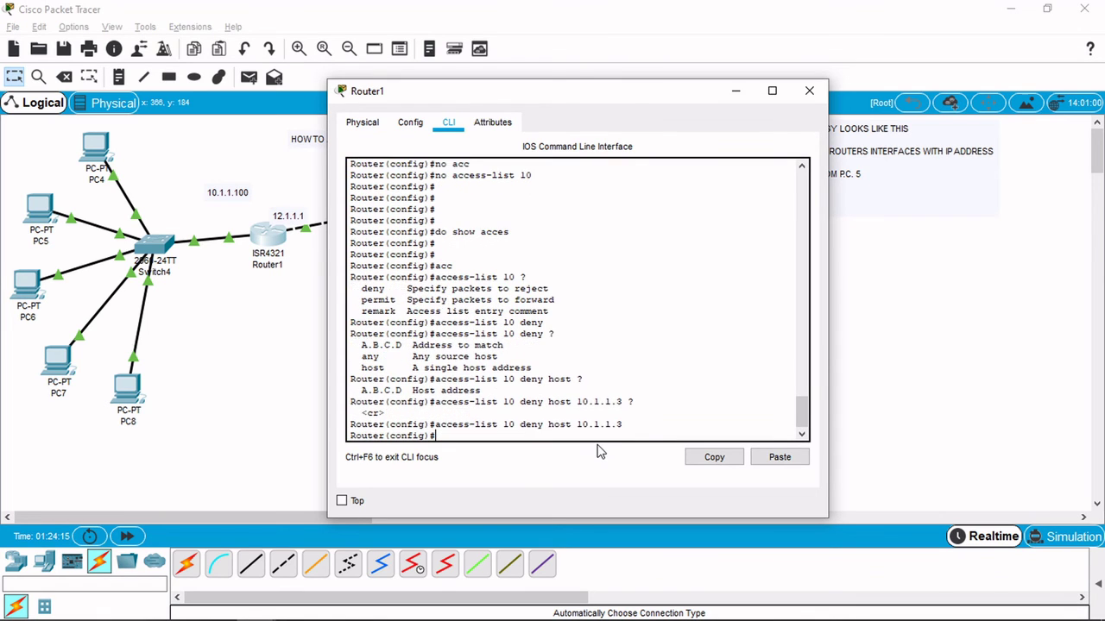
Step: Add a permit entry for all other sources with the command access-list 10 permit any
text(ig)#a)
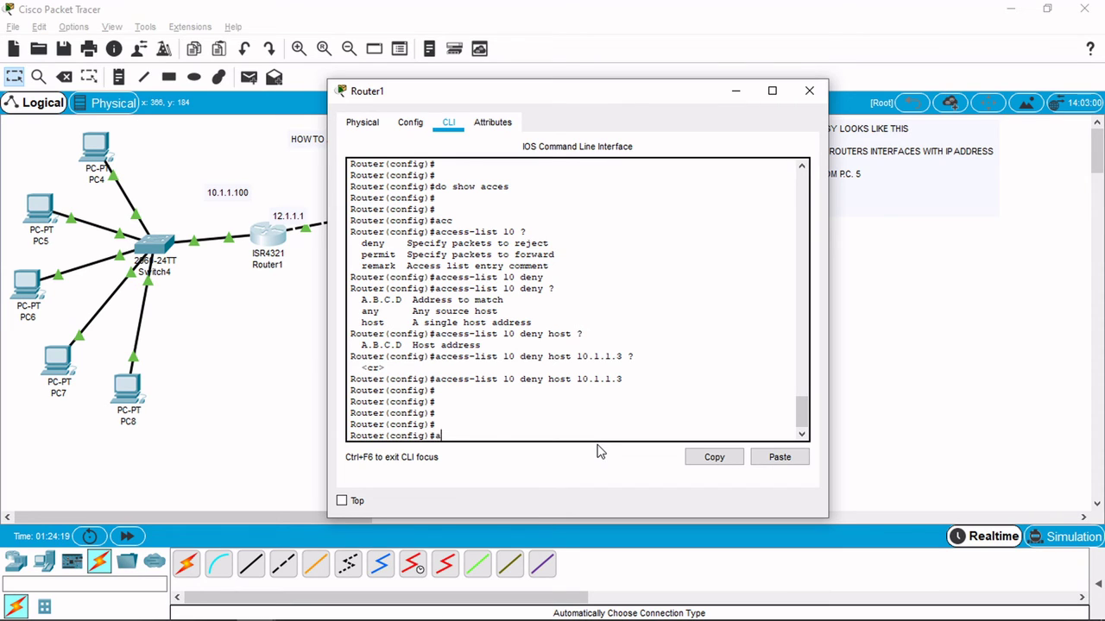
text(cc)
key(Tab)
text(10 )
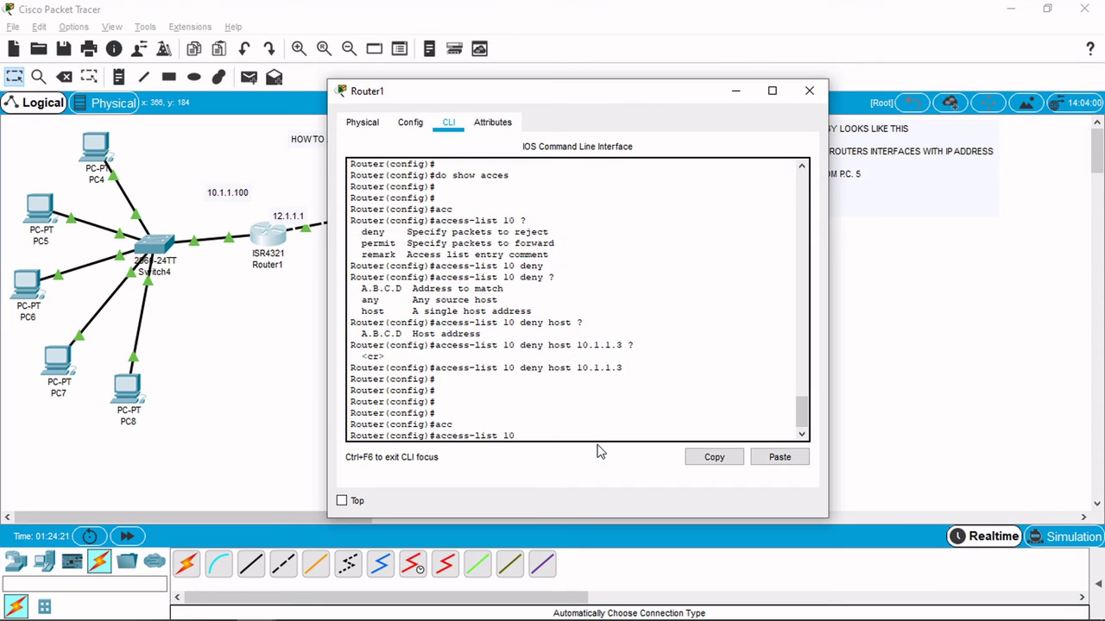
text(permit any)
key(Tab)
text(any)
key(Tab)
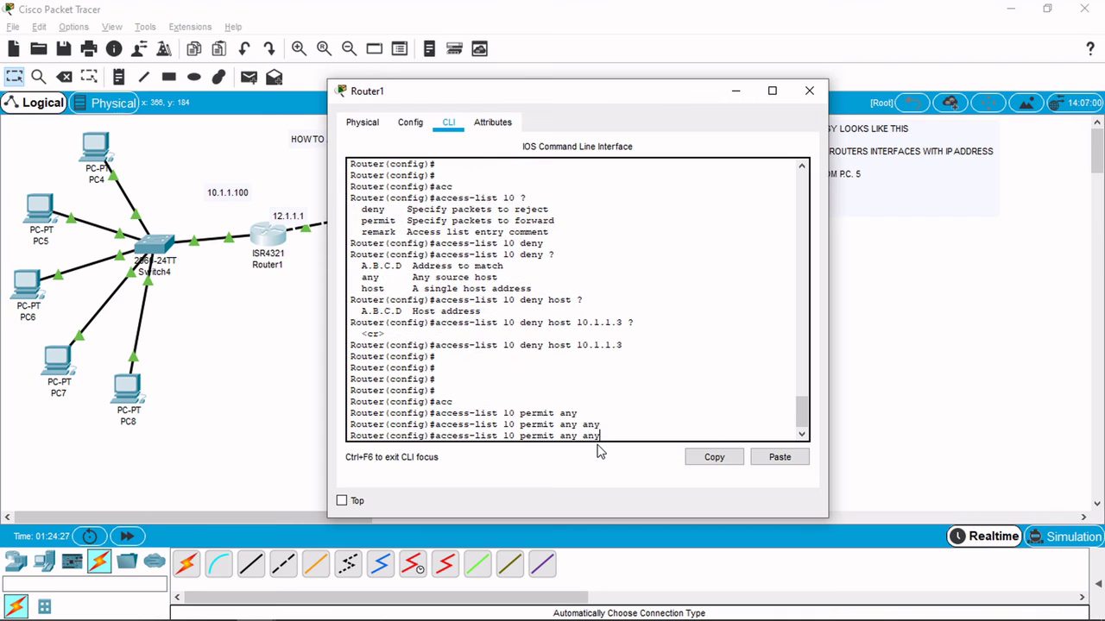
text(?)
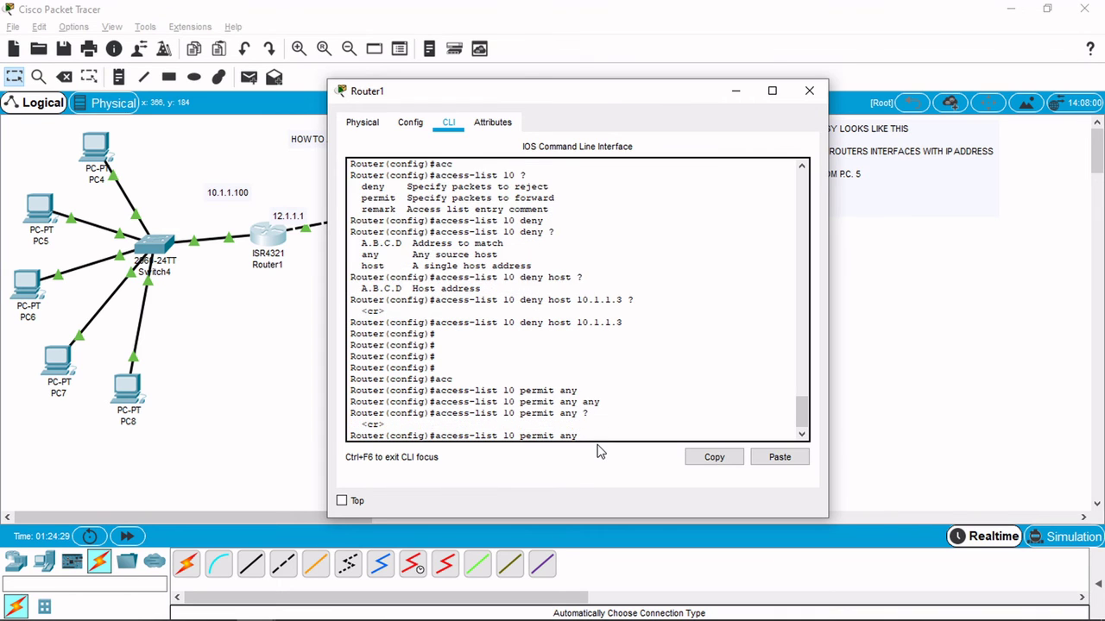
key(Return)
key(Return)
key(Return)
key(Return)
Step: Enter interface configuration mode for gi0/0/1 on Router1
text(int)
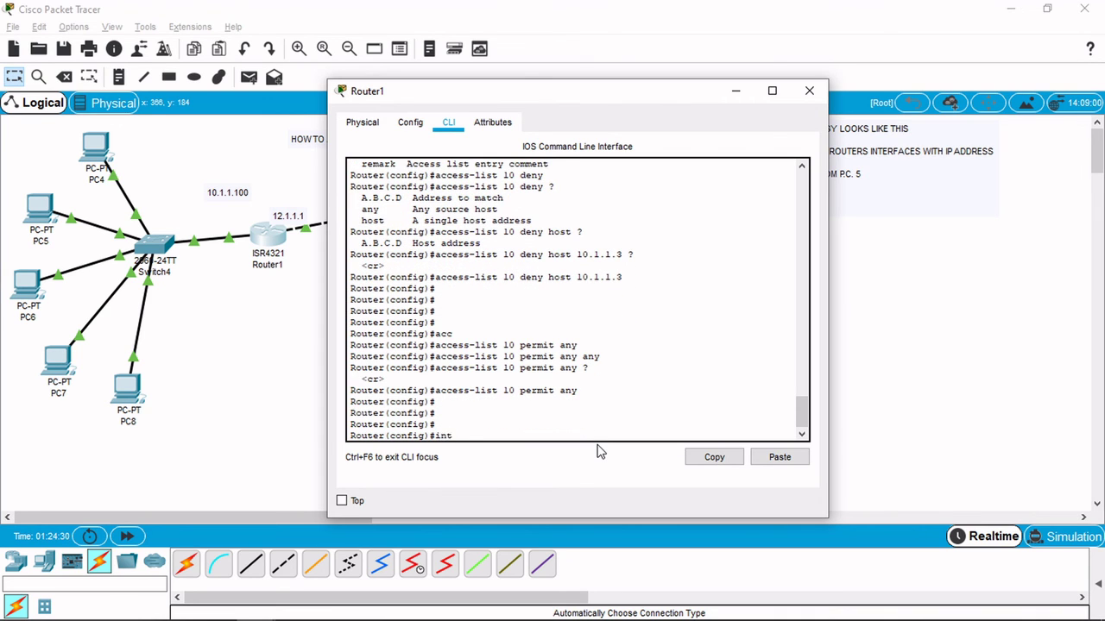
text( gi0/0/1)
key(Return)
key(Return)
key(Return)
key(Return)
key(Return)
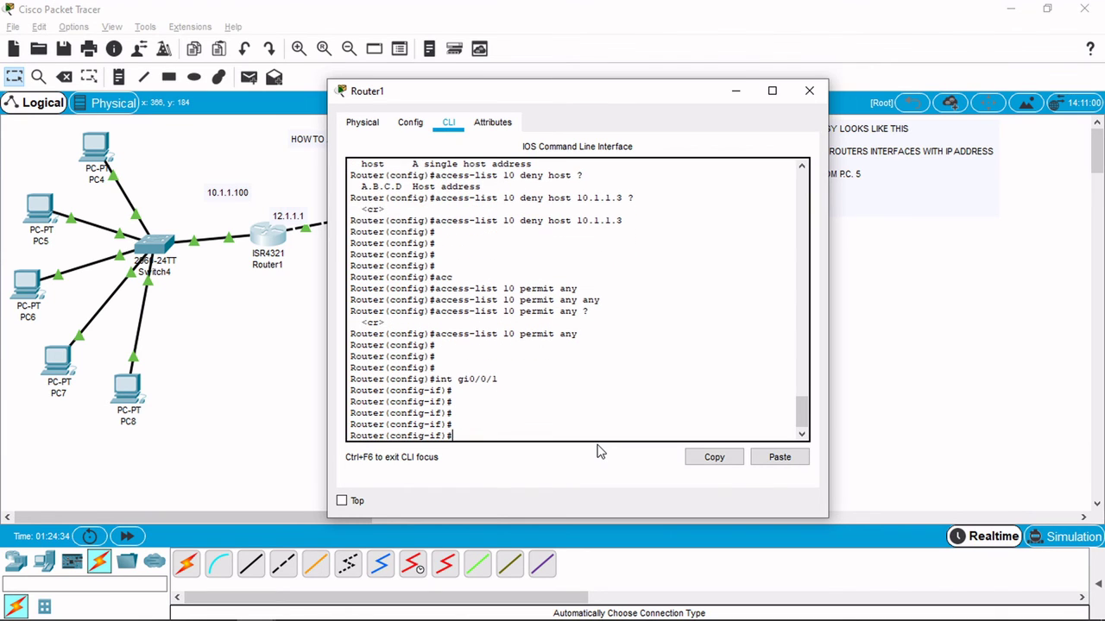
Step: Apply access list 10 inbound on the interface with ip access-group 10 in, exit interface configuration, and minimise Router1's window
text(ip acc)
key(Tab)
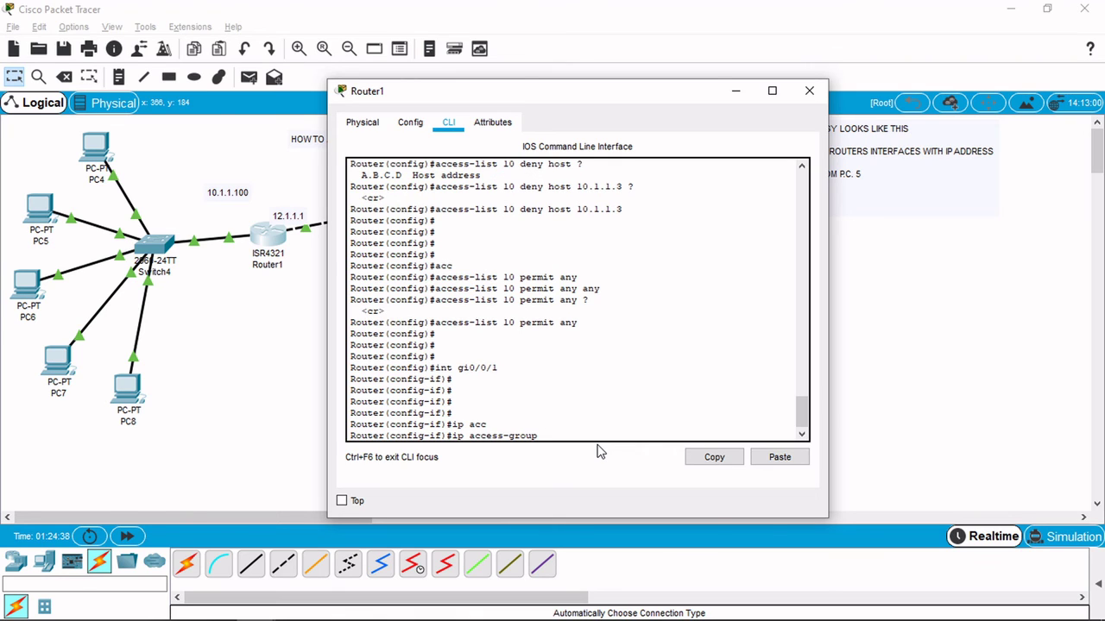
text(10 )
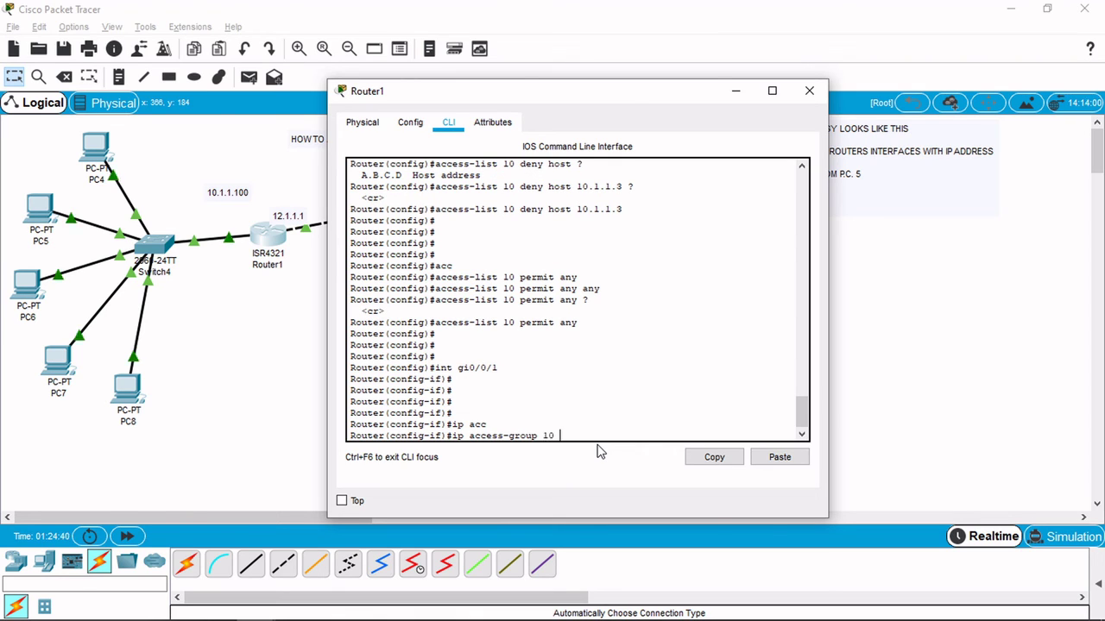
text(in)
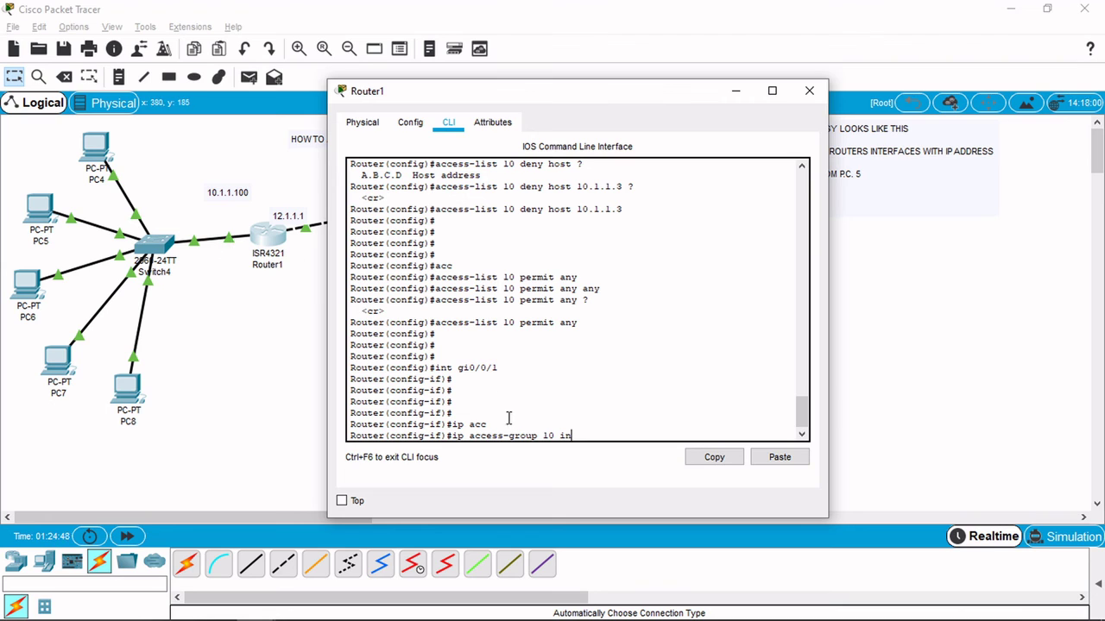
double_click(562, 436)
key(Return)
key(Return)
key(Return)
key(Return)
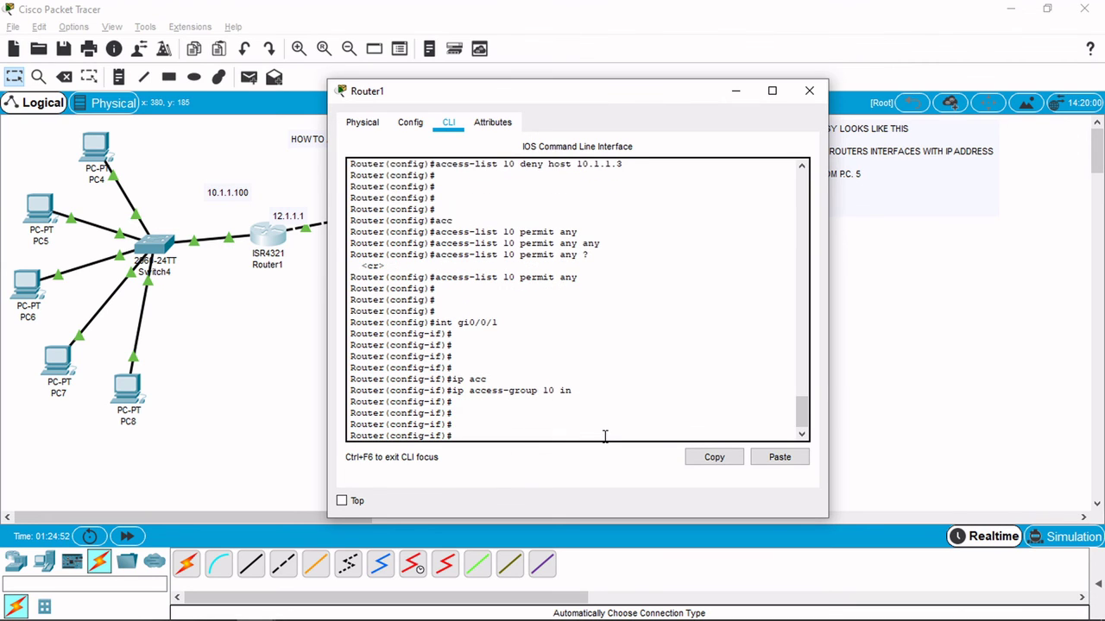
text(exit)
key(Return)
key(Return)
key(Return)
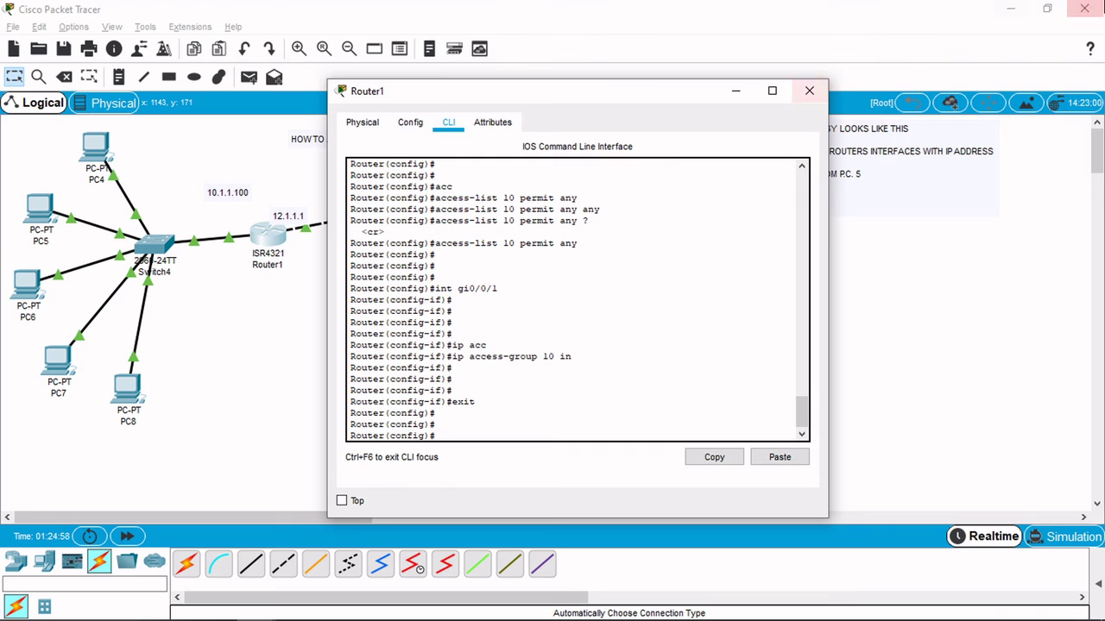
click(741, 90)
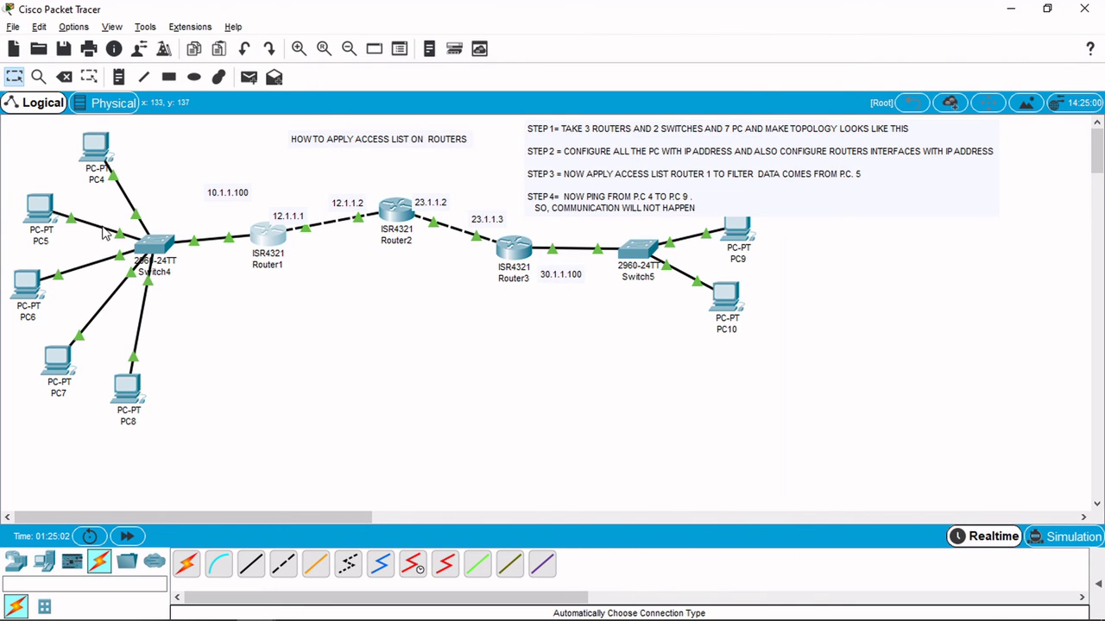
Step: Ping 30.1.1.2 from PC5's command prompt, review the replies, and minimise the PC5 window
click(39, 211)
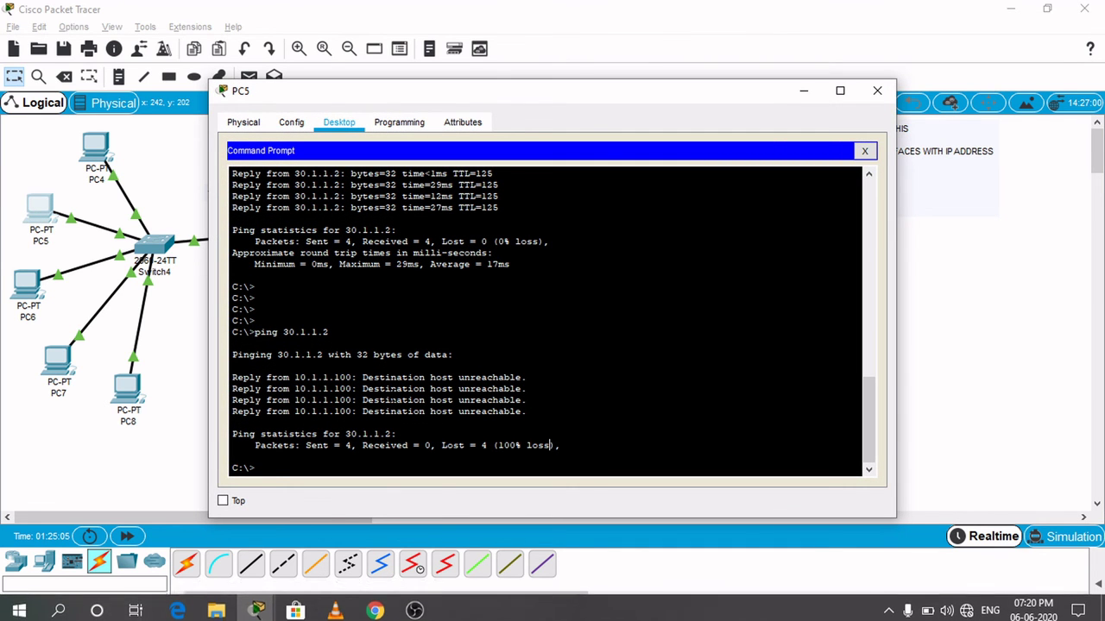
key(Up)
key(Return)
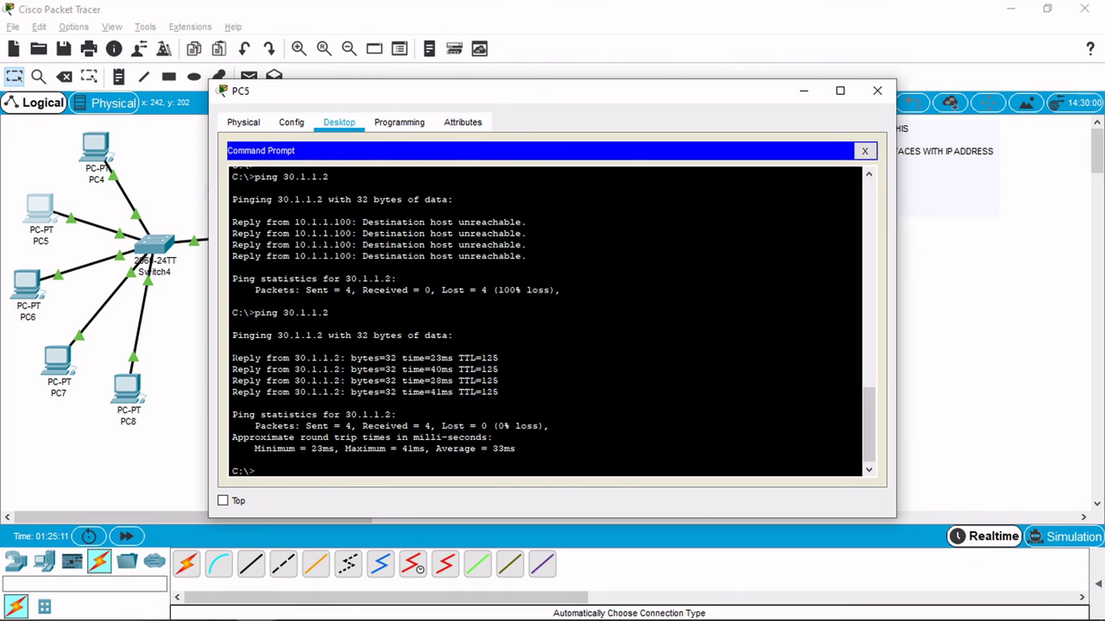
drag(231, 356, 319, 378)
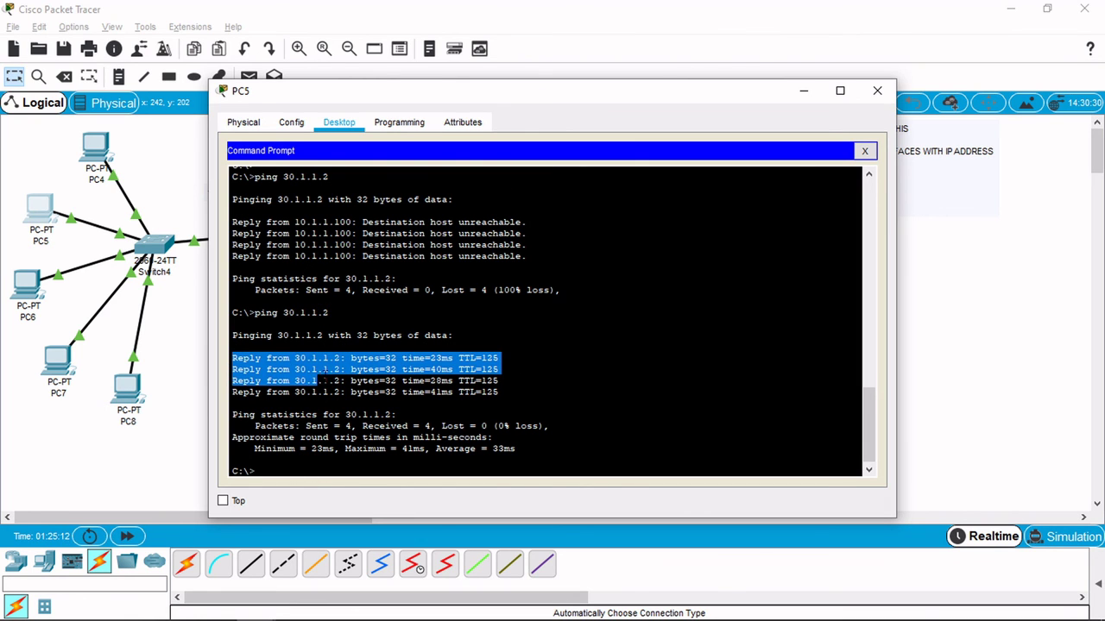
click(803, 92)
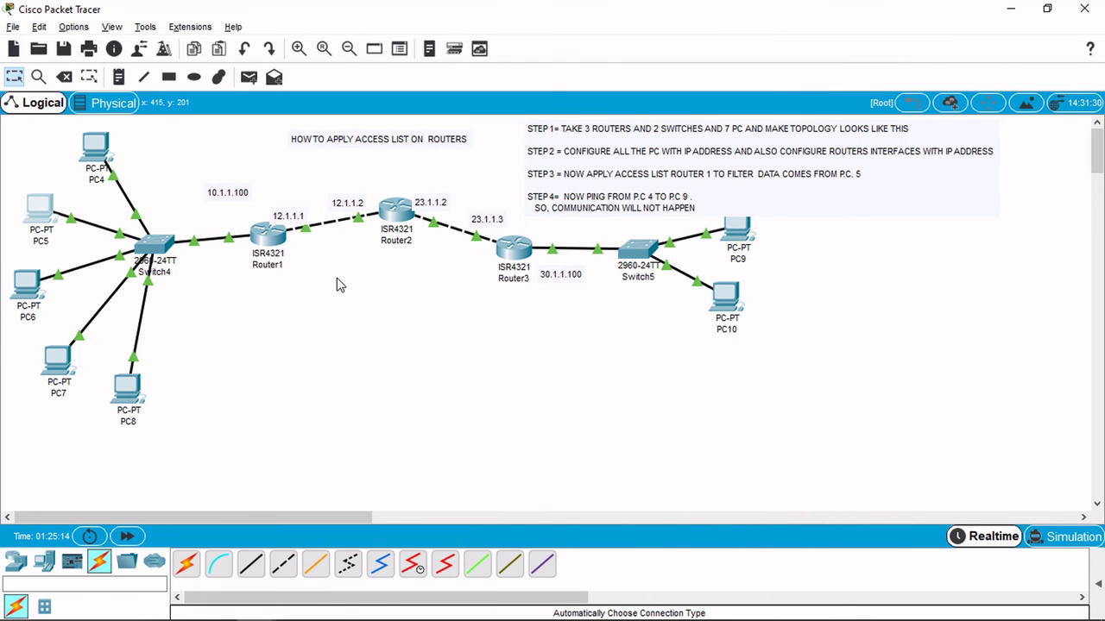
Step: Ping 30.1.1.1 twice from PC6's command prompt and review the replies
click(31, 295)
click(681, 177)
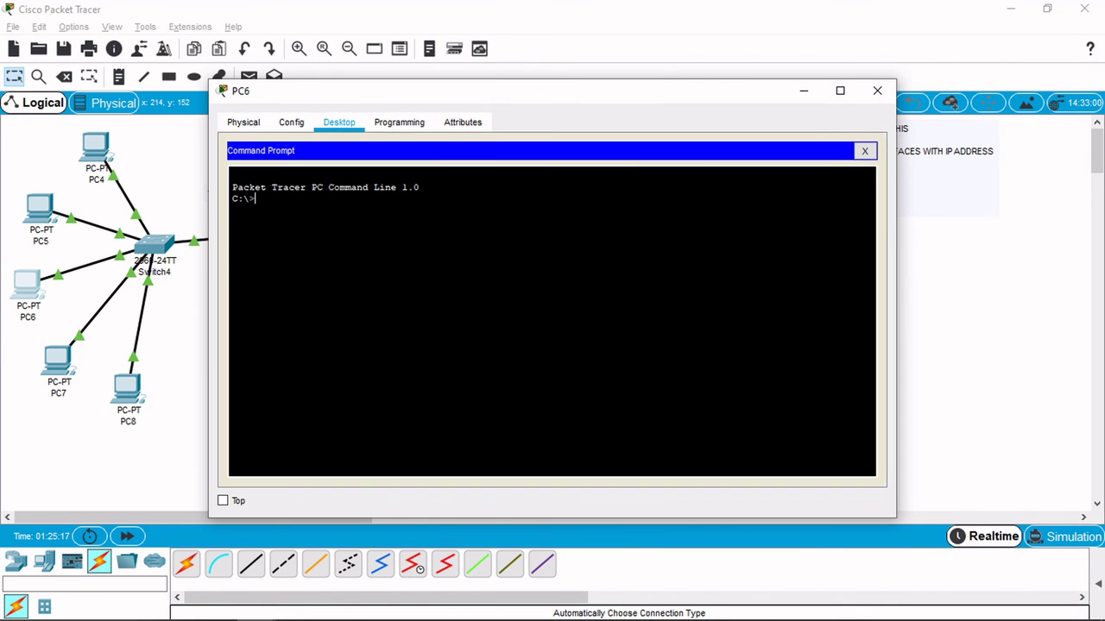
text(ping 30.1.1.1)
key(Return)
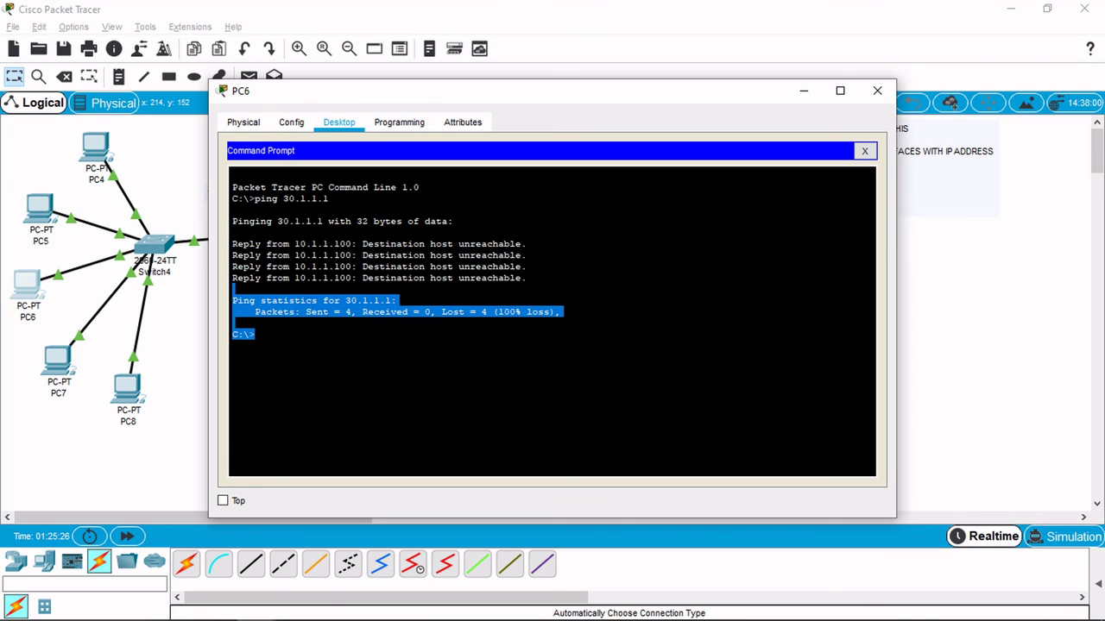
drag(362, 244, 393, 278)
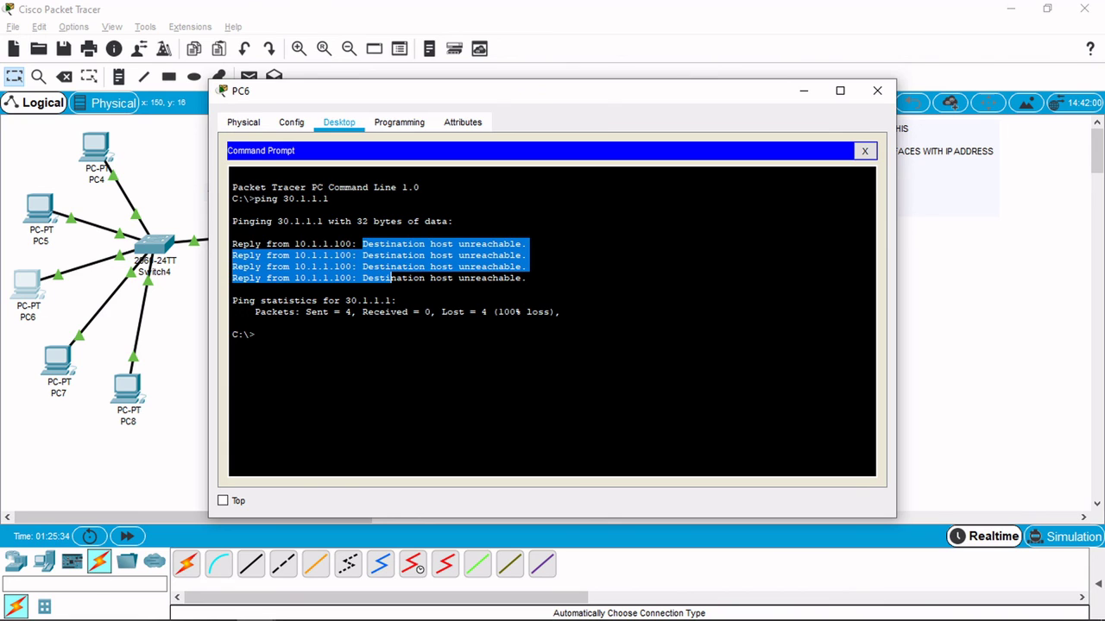
key(Up)
key(Return)
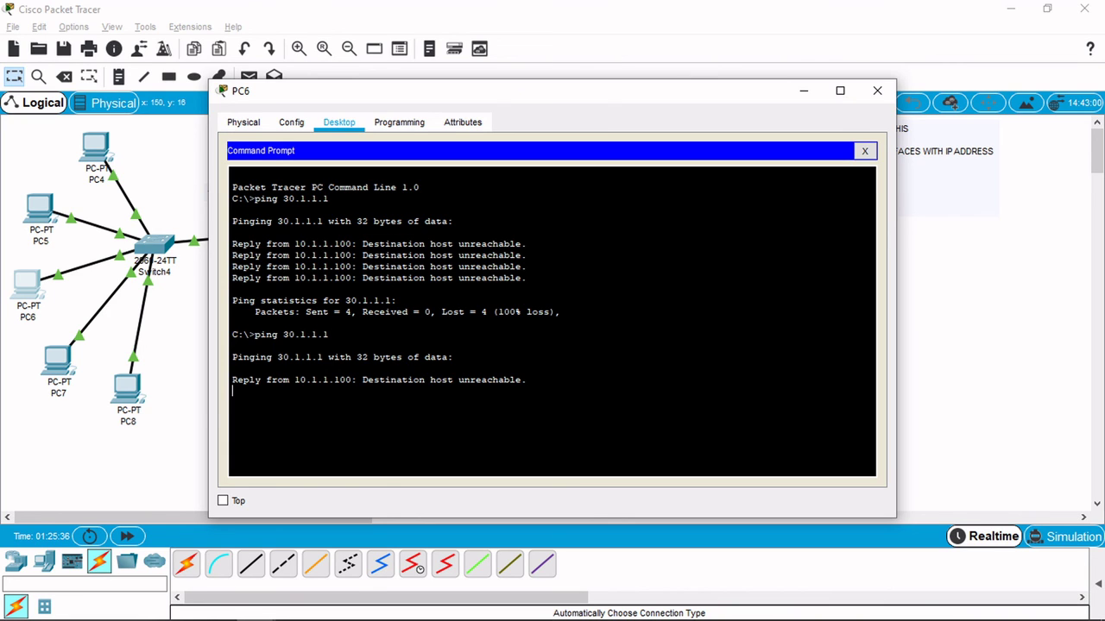
Step: Repeat the ping to 30.1.1.2 from PC5, review the replies, and close the PC5 window
click(39, 214)
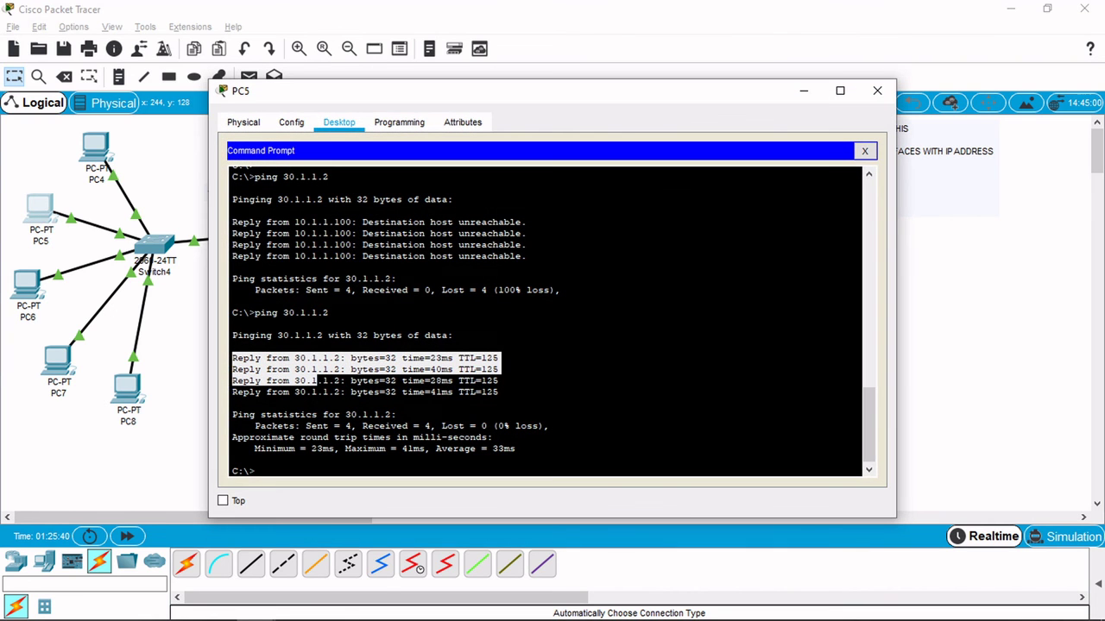
click(318, 381)
key(Up)
key(Return)
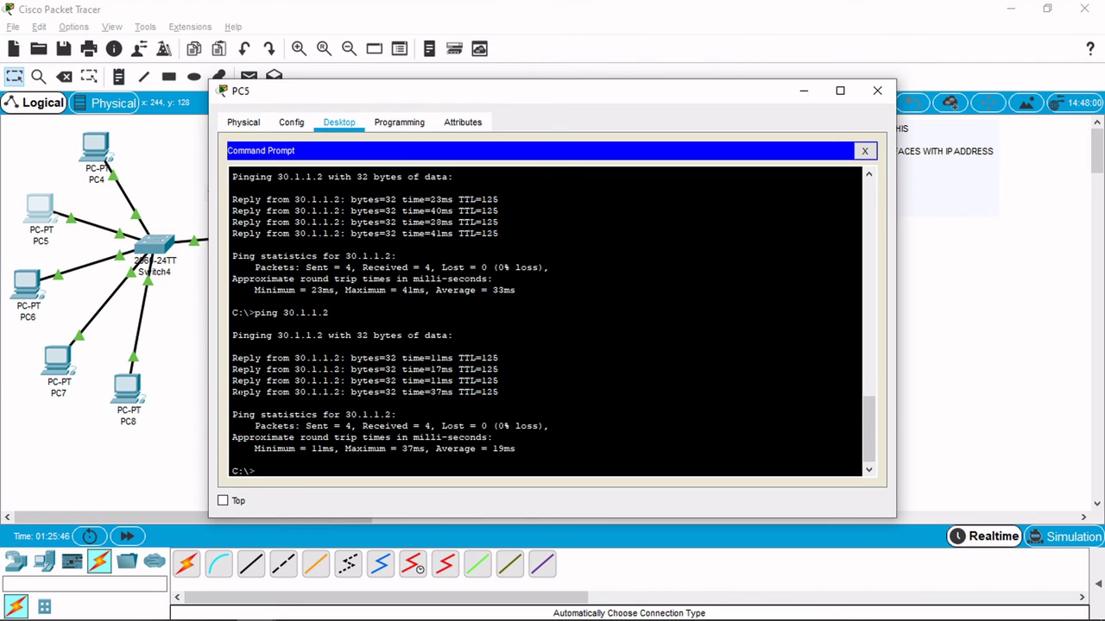
drag(231, 353, 231, 403)
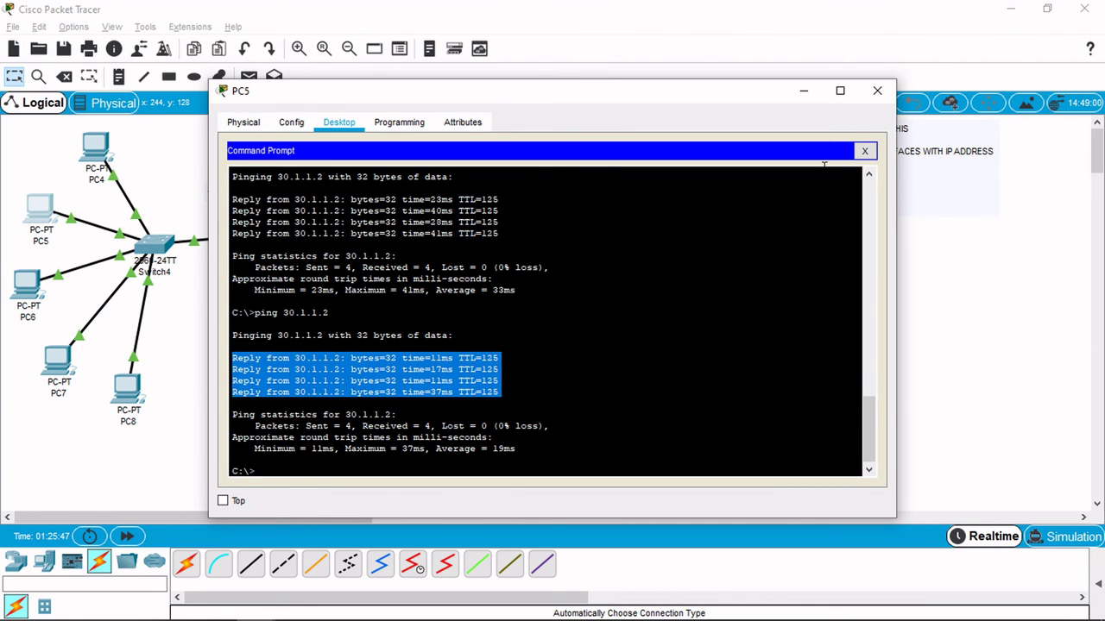
click(877, 91)
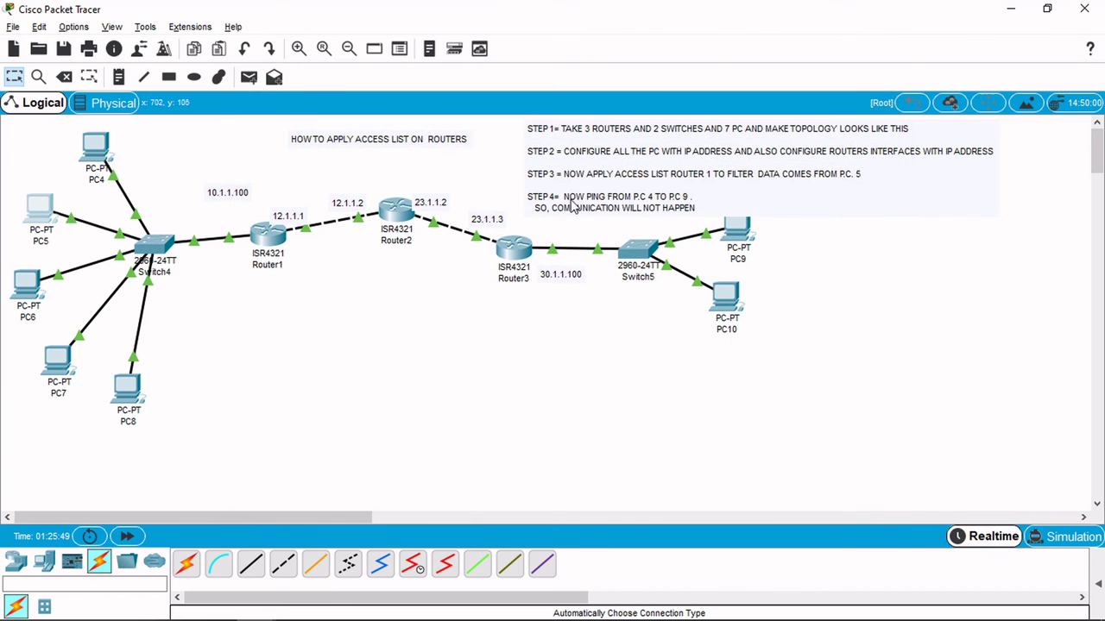